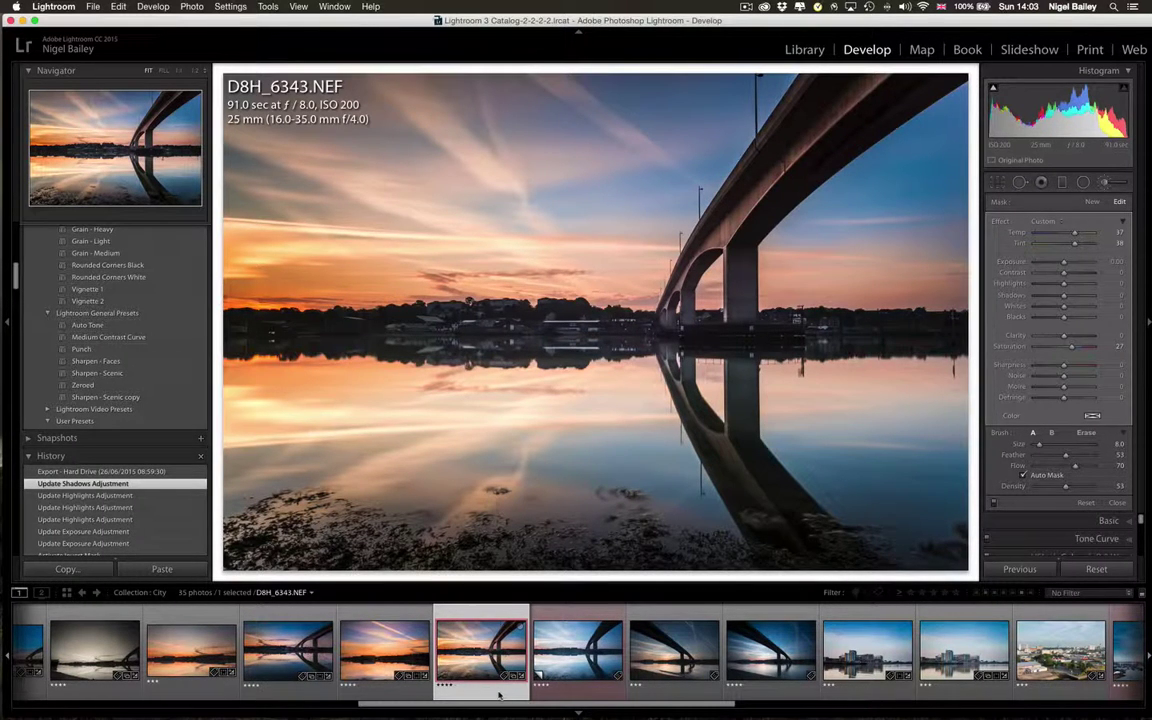
# Compare the edited D8H_6343.NEF bridge photo with its unedited virtual copy
pyautogui.click(563, 694)
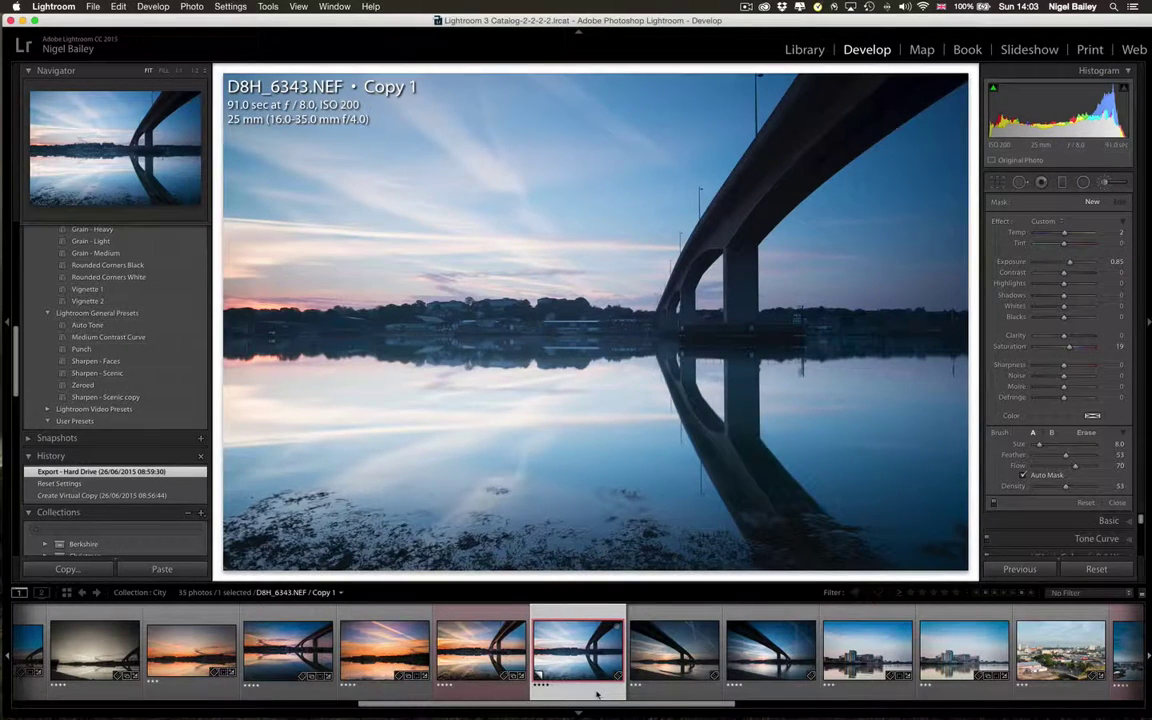
pyautogui.click(487, 693)
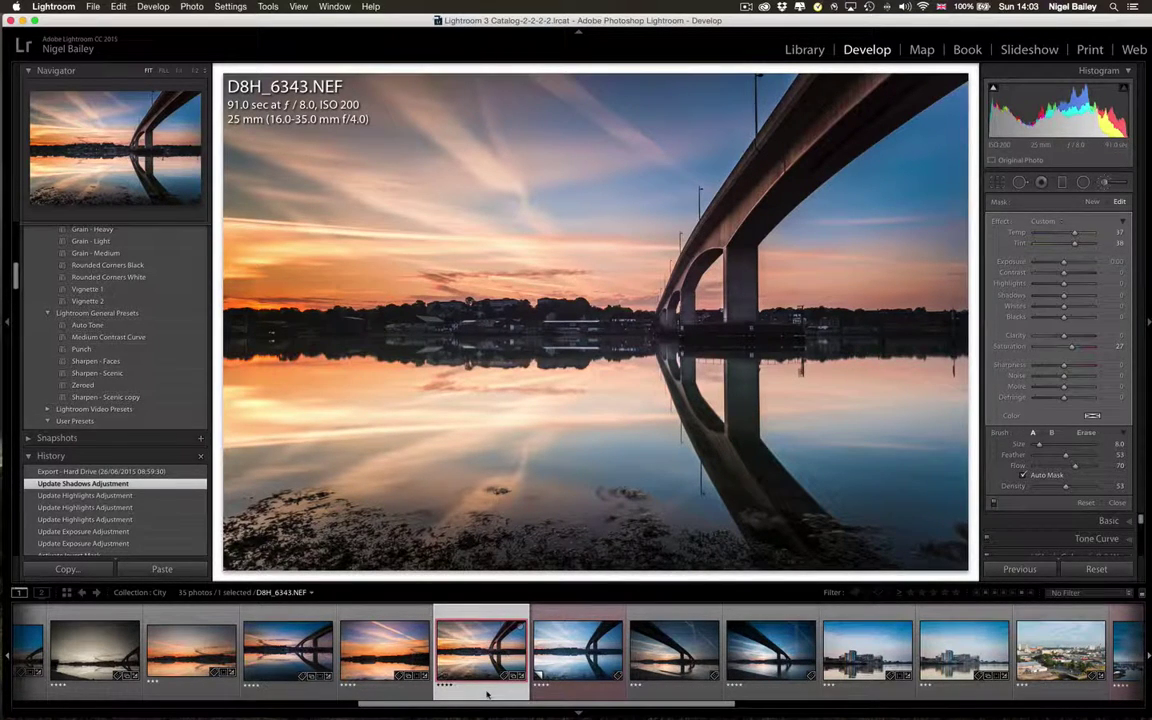
pyautogui.click(566, 696)
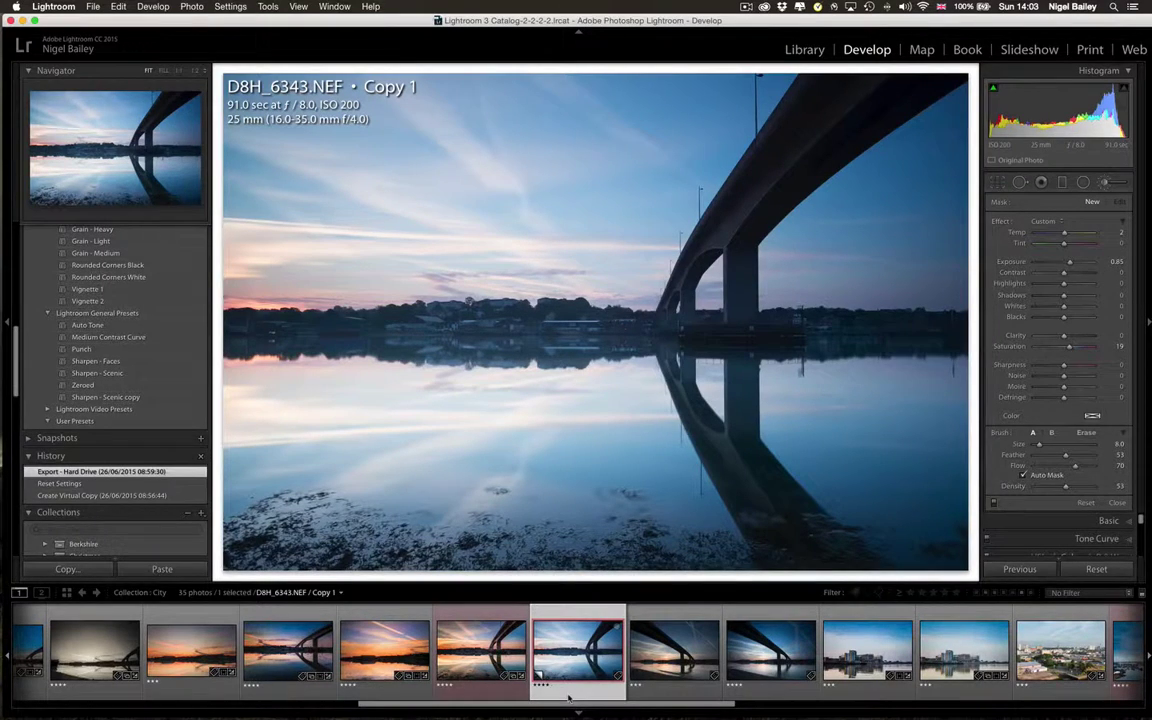
# Examine the full edit history of the edited D8H_6343.NEF photo, from the latest adjustment back to the import
pyautogui.click(470, 645)
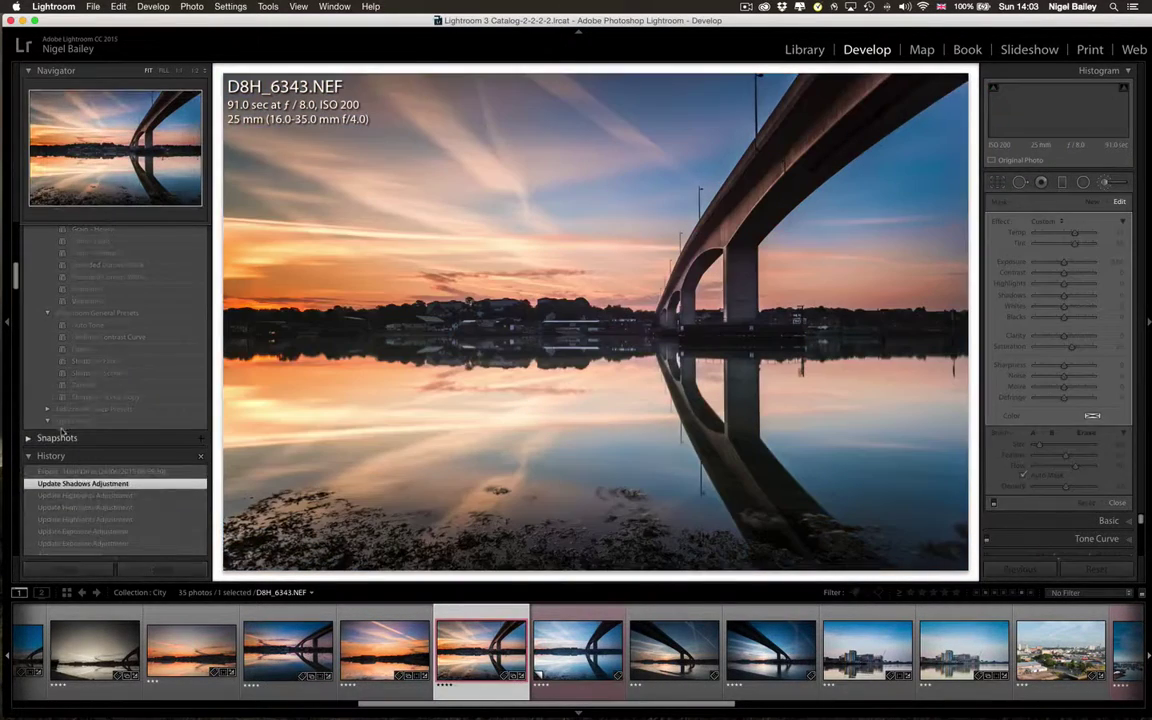
pyautogui.scroll(-10, 120, 495)
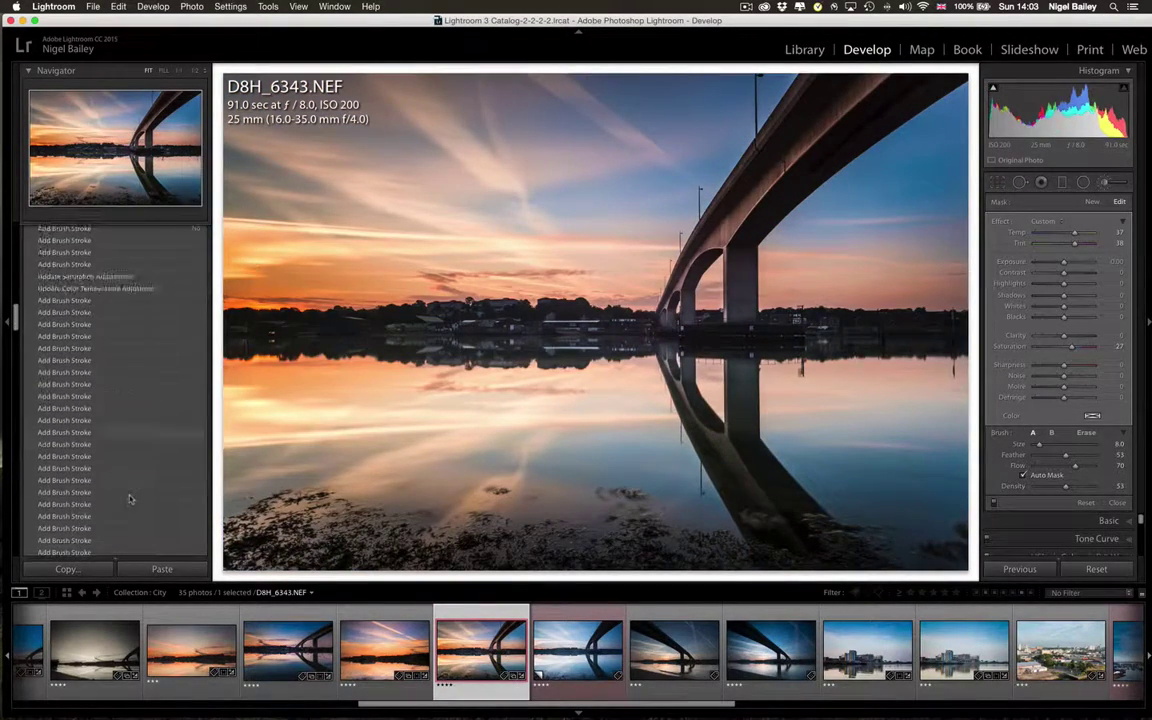
pyautogui.scroll(-10, 130, 498)
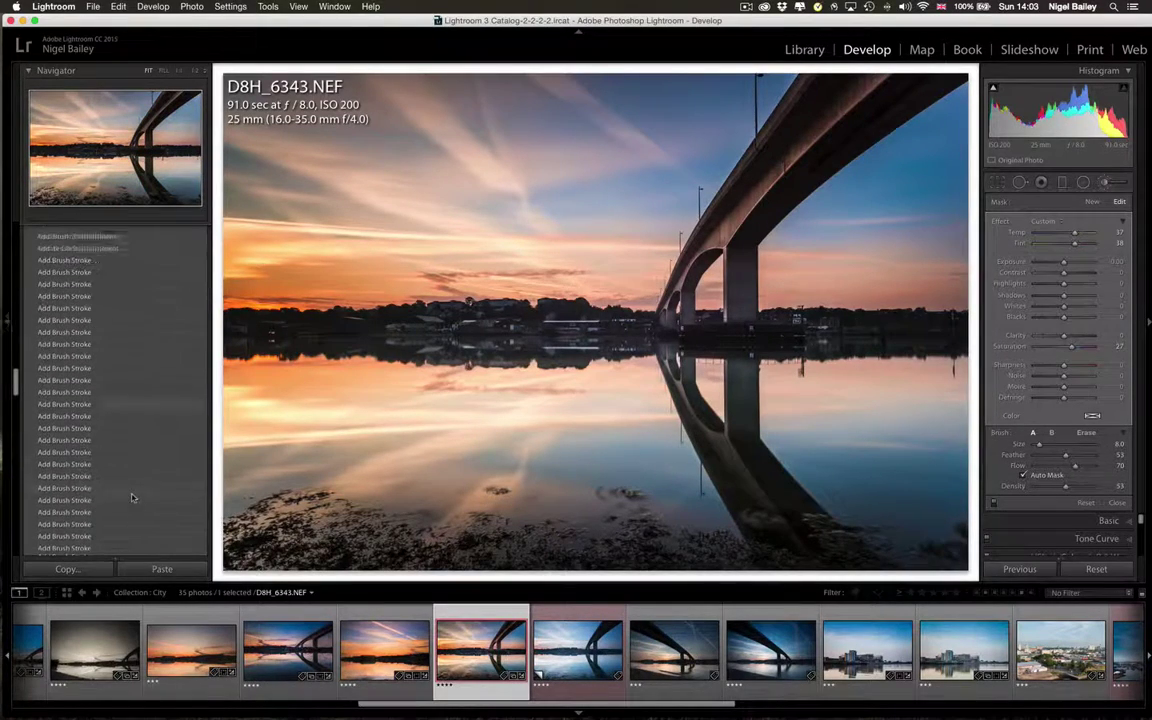
pyautogui.scroll(-10, 134, 495)
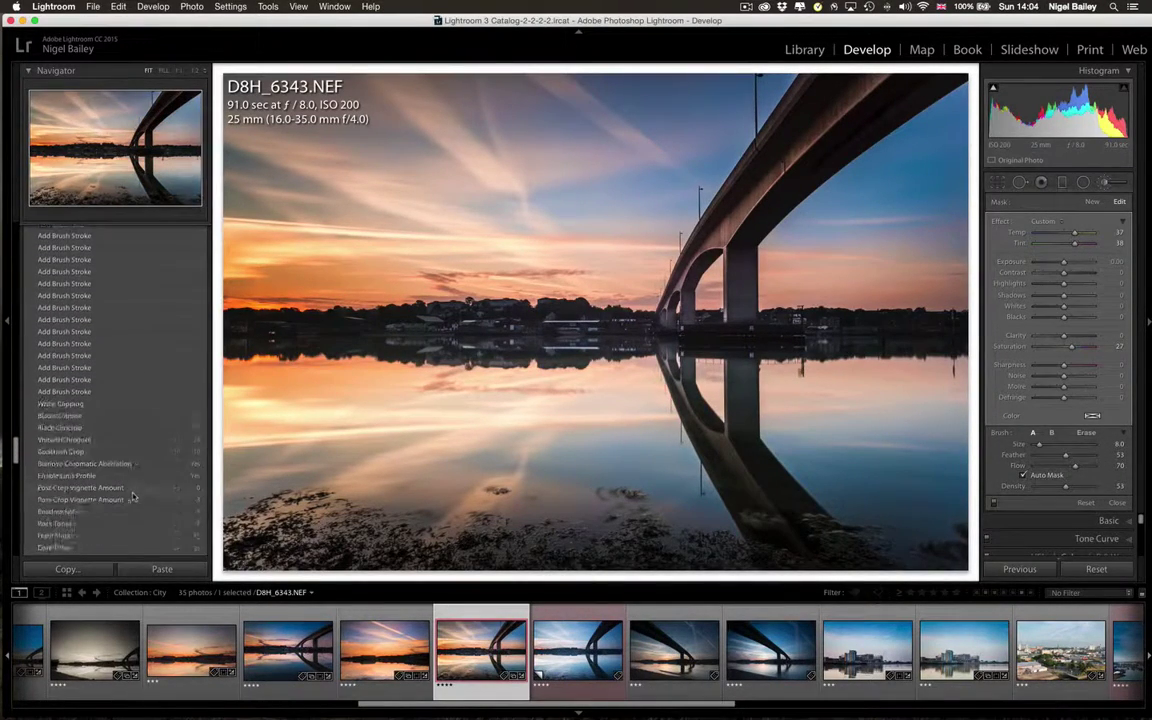
pyautogui.scroll(-10, 137, 478)
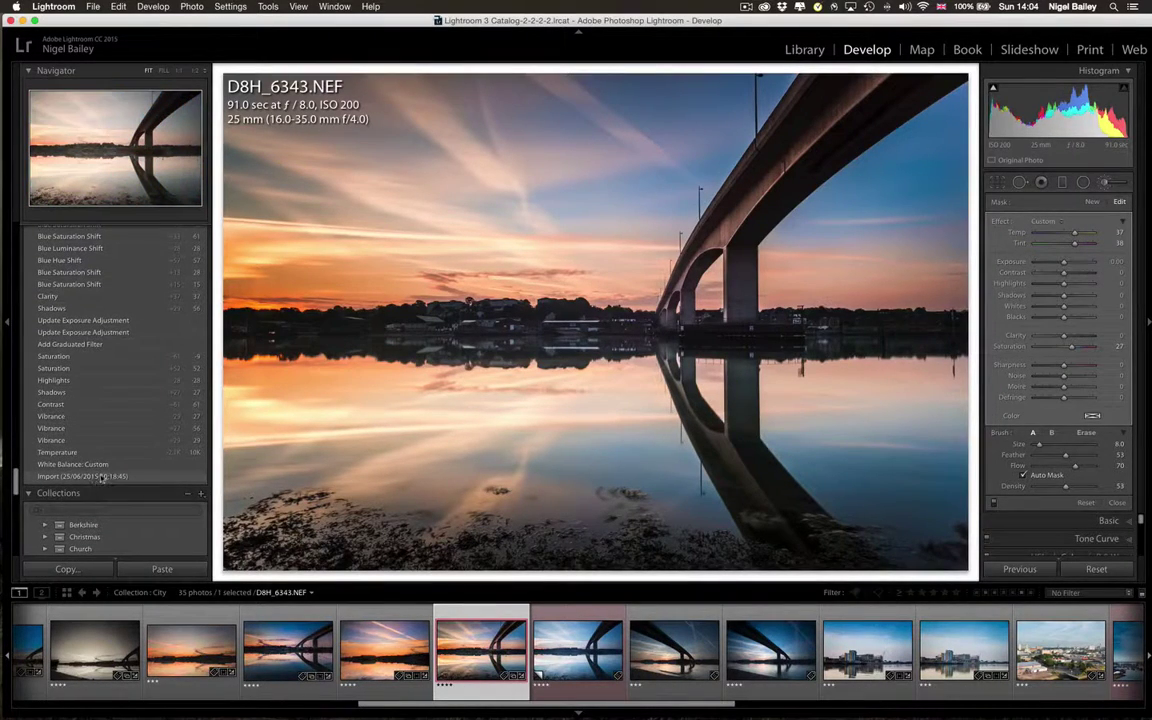
pyautogui.scroll(10, 95, 430)
pyautogui.scroll(10, 100, 479)
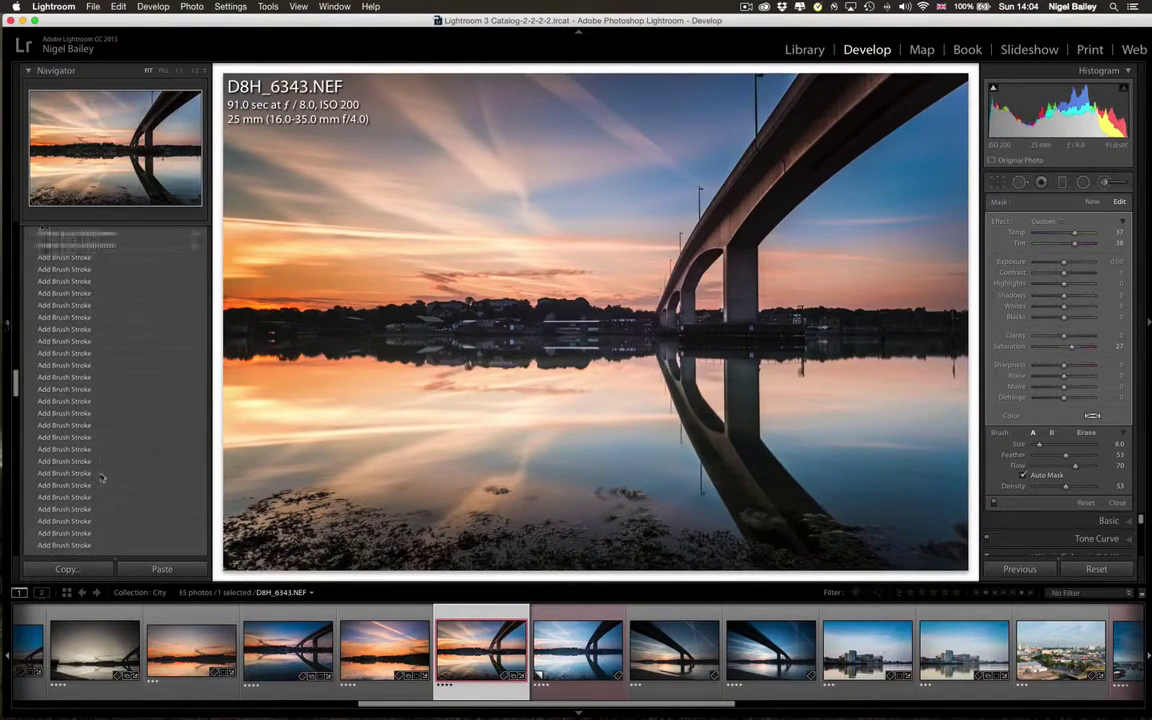
pyautogui.scroll(10, 100, 479)
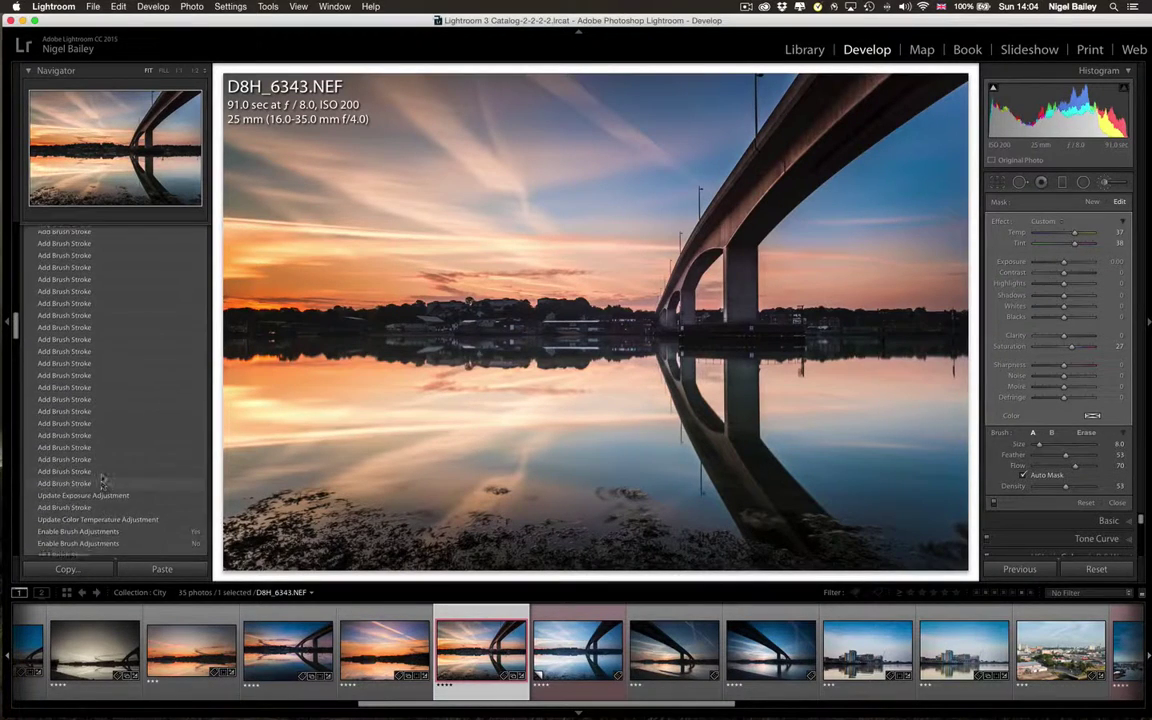
pyautogui.scroll(10, 102, 480)
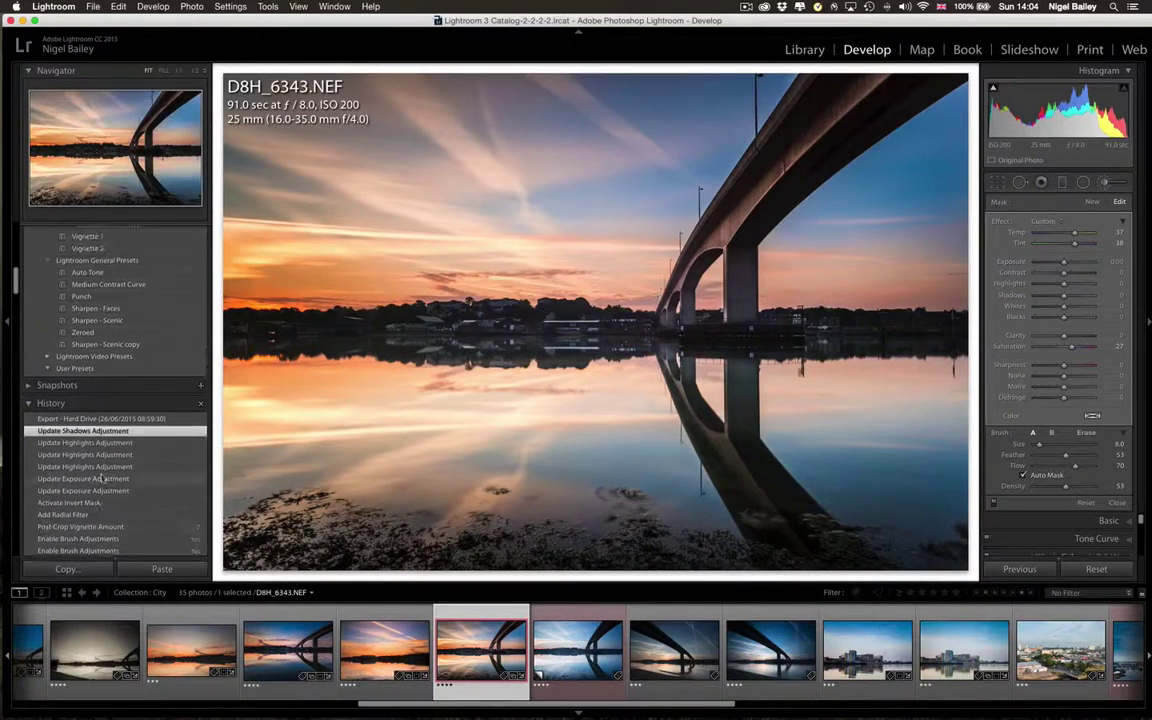
pyautogui.scroll(-1, 103, 478)
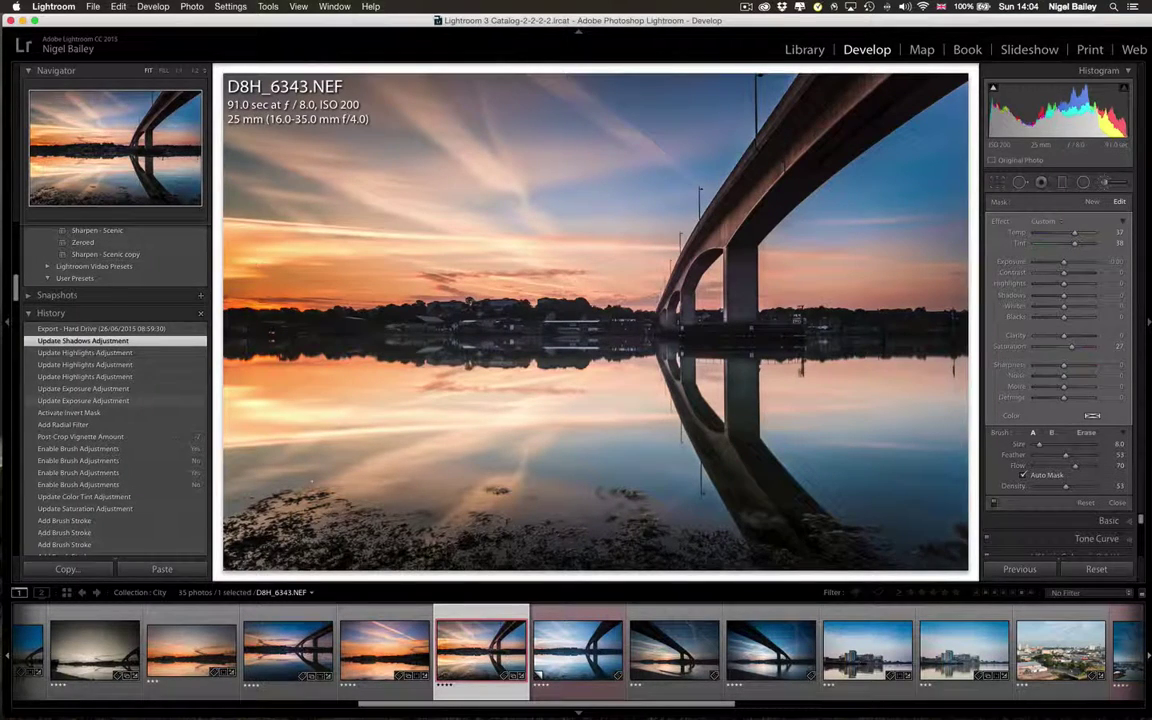
# Select the virtual copy of D8H_6343.NEF, close the adjustment brush and show the Basic adjustments
pyautogui.click(559, 692)
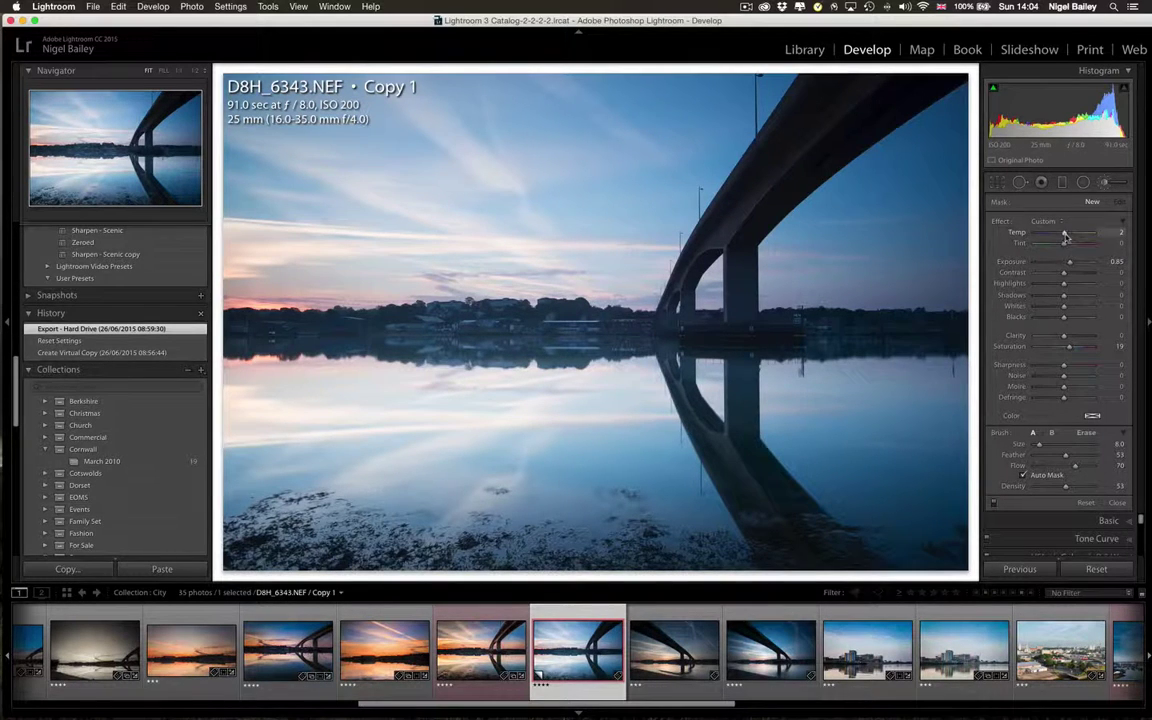
pyautogui.moveTo(1065, 235)
pyautogui.mouseDown()
pyautogui.moveTo(1080, 234)
pyautogui.moveTo(1067, 237)
pyautogui.mouseUp()
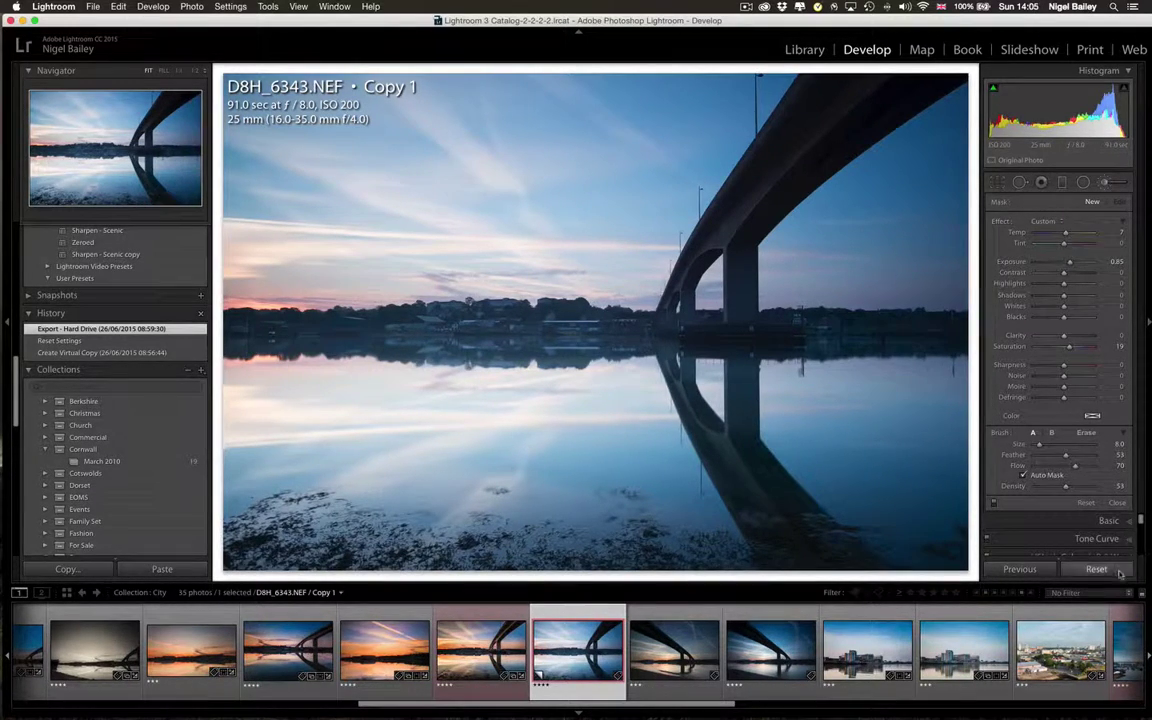
pyautogui.click(1117, 504)
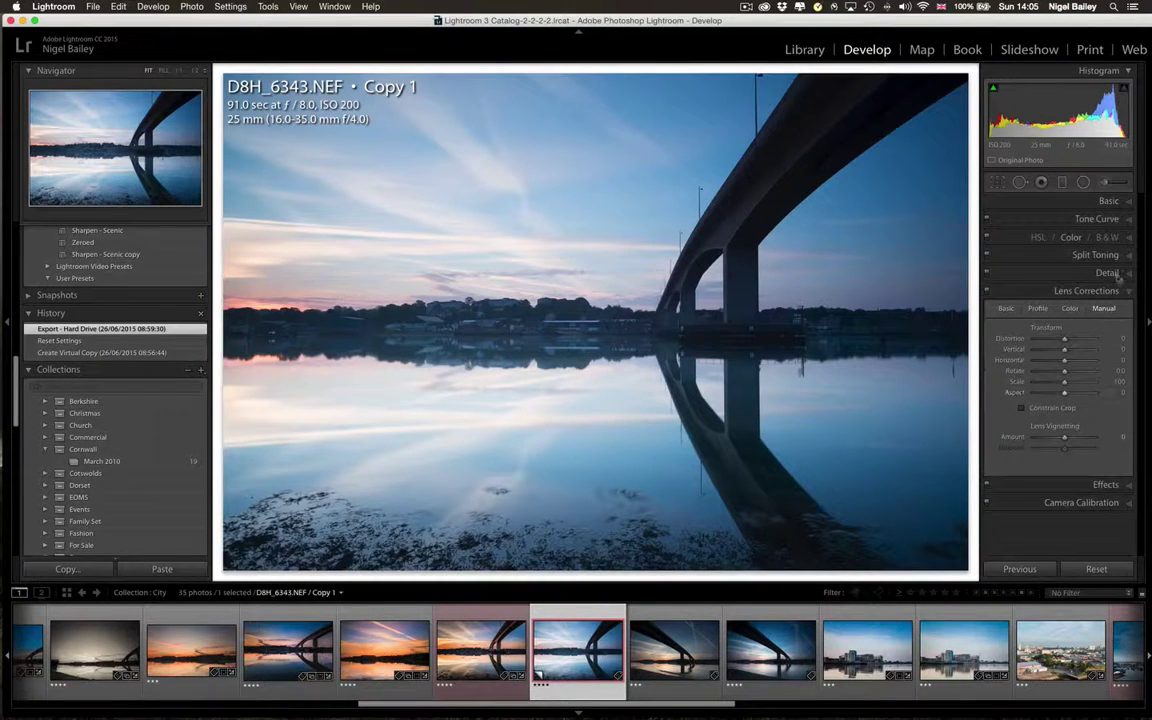
pyautogui.click(1112, 203)
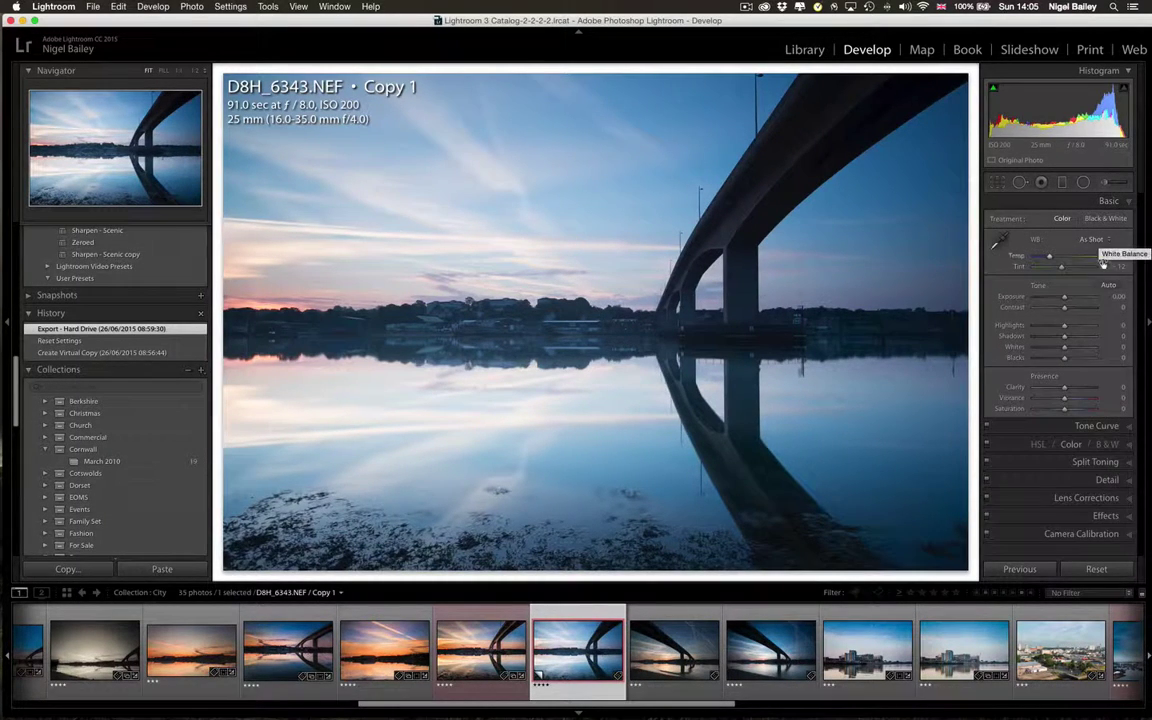
# Try a white balance temperature of 10,573 on the virtual copy and reset it
pyautogui.moveTo(1050, 258); pyautogui.dragTo(1078, 260)
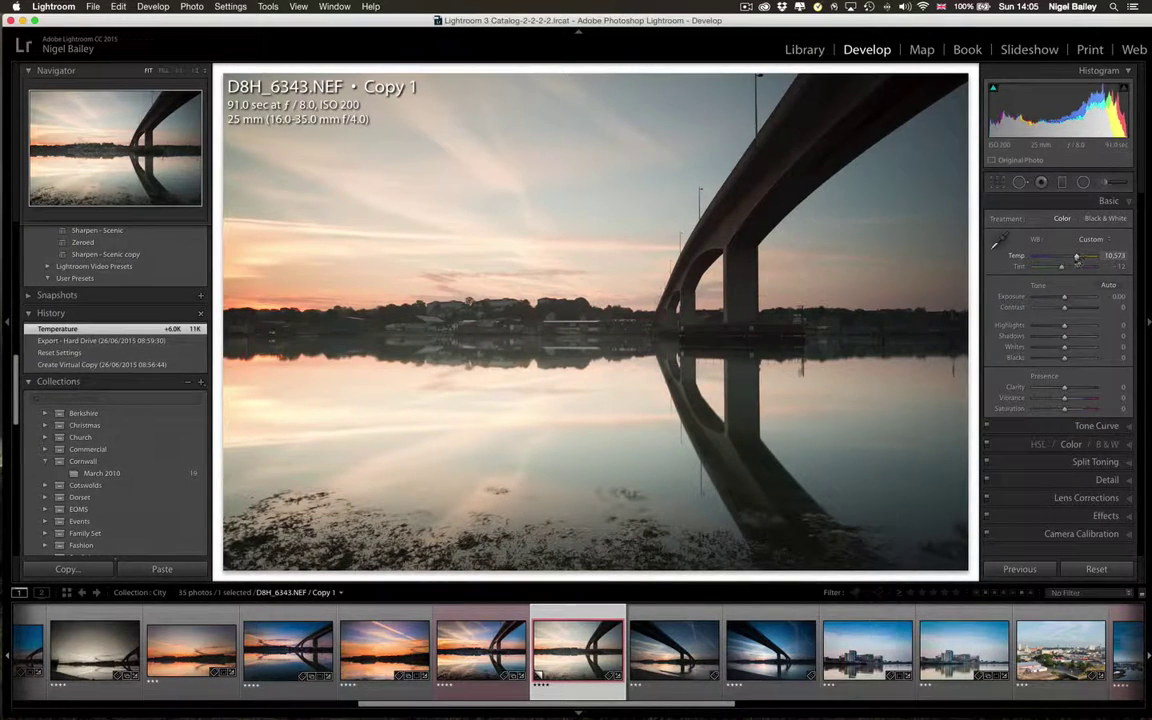
pyautogui.doubleClick(1023, 259)
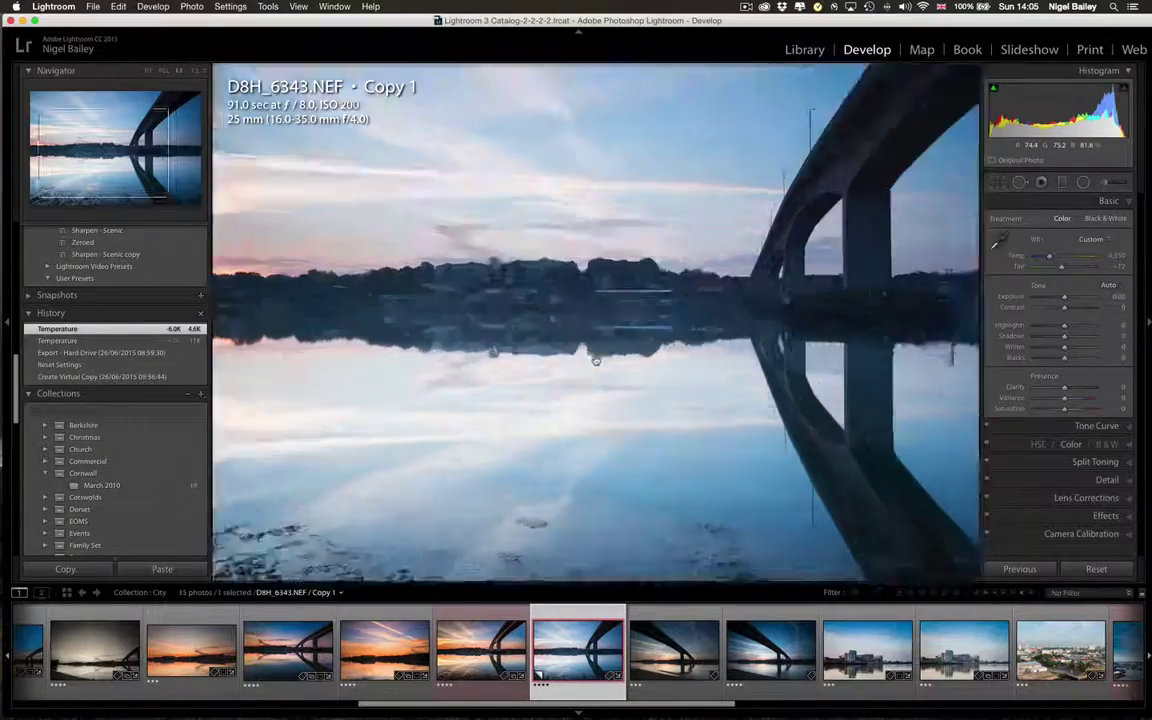
# Sample a neutral white balance target in the dark shoreline beside the long waterside building, and lower the temperature to 10,663
pyautogui.click(622, 342)
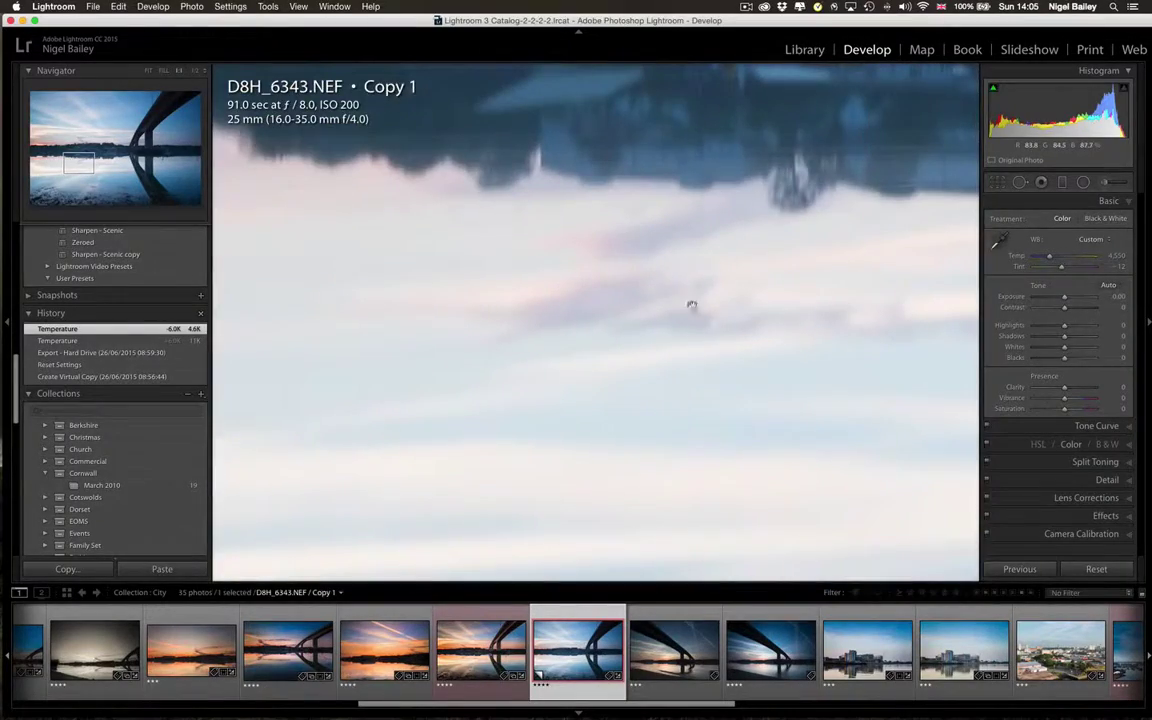
pyautogui.click(700, 290)
pyautogui.moveTo(700, 290); pyautogui.dragTo(840, 400)
pyautogui.moveTo(1075, 219); pyautogui.dragTo(877, 113)
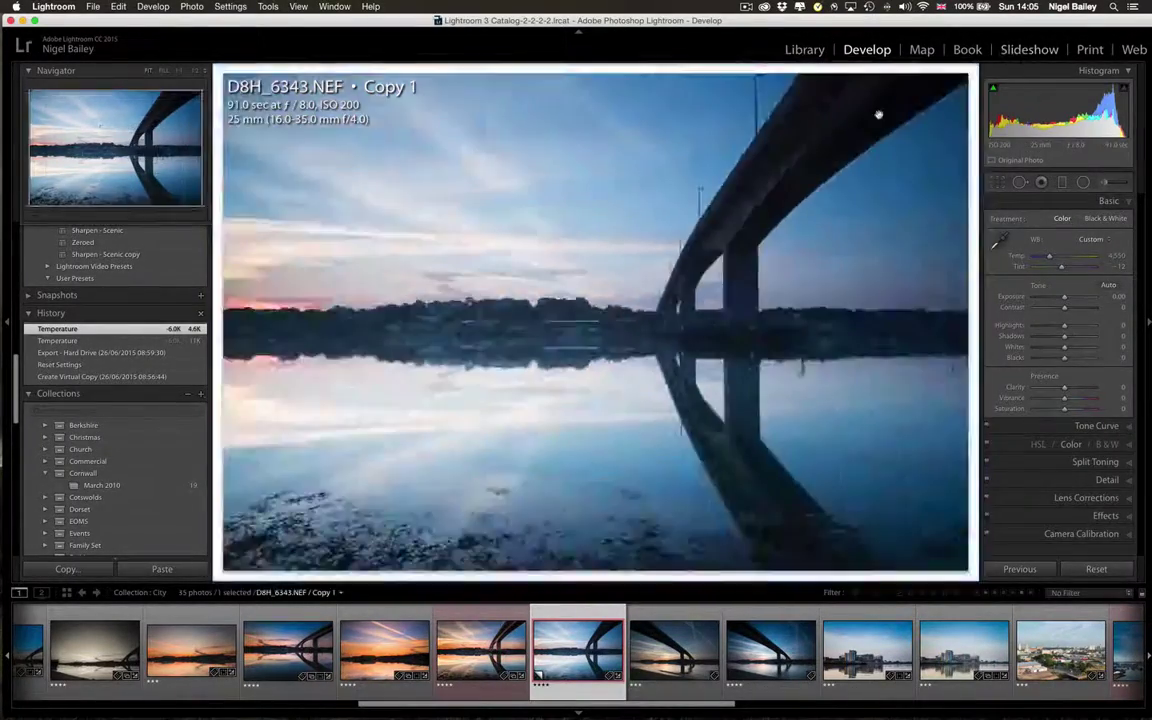
pyautogui.moveTo(665, 288); pyautogui.dragTo(590, 234)
pyautogui.moveTo(378, 437); pyautogui.dragTo(764, 294)
pyautogui.moveTo(347, 249); pyautogui.dragTo(674, 262)
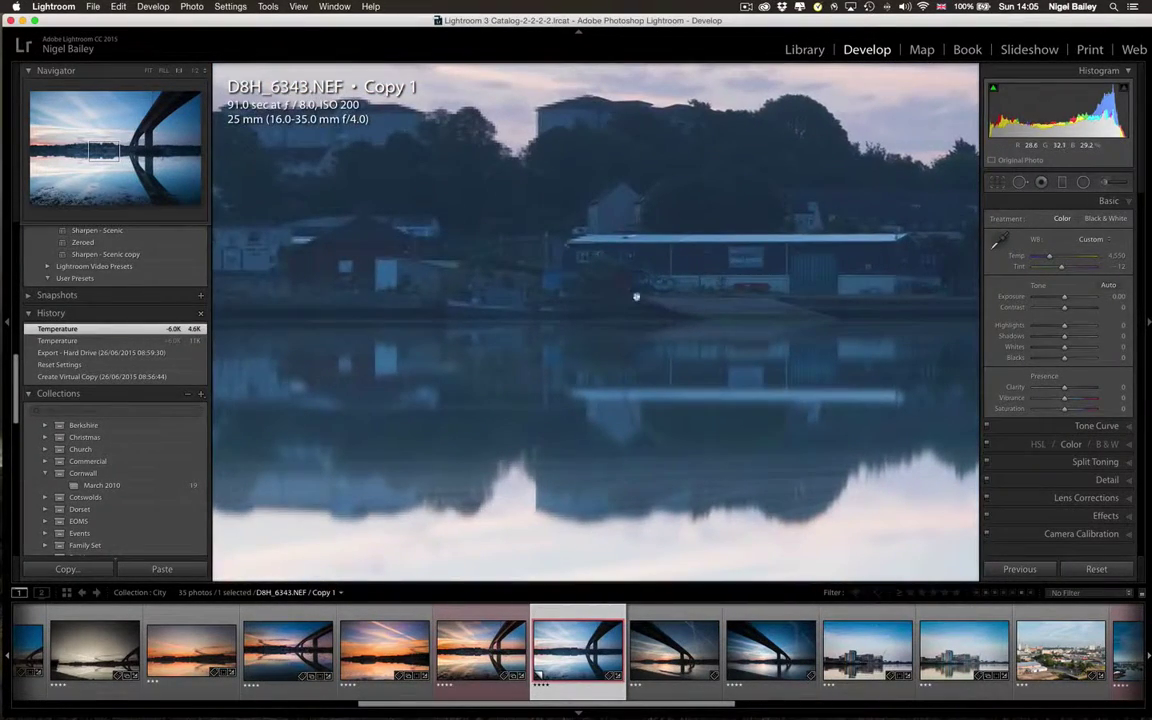
pyautogui.moveTo(573, 350); pyautogui.dragTo(807, 352)
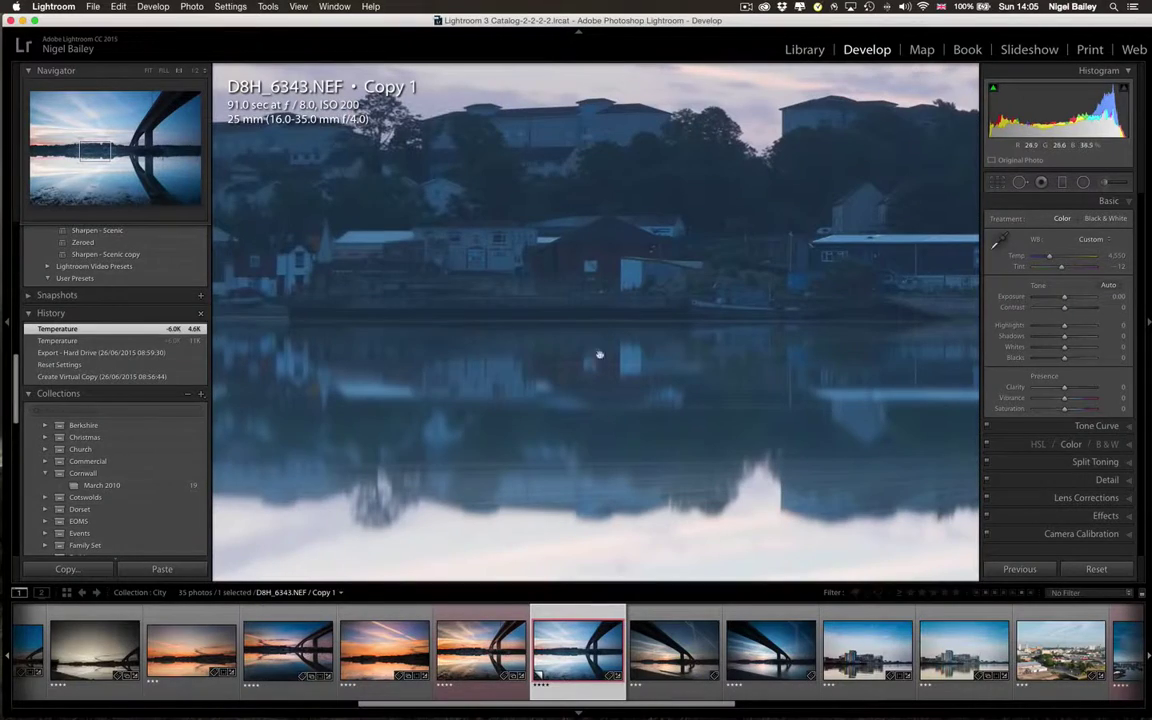
pyautogui.moveTo(601, 331); pyautogui.dragTo(504, 398)
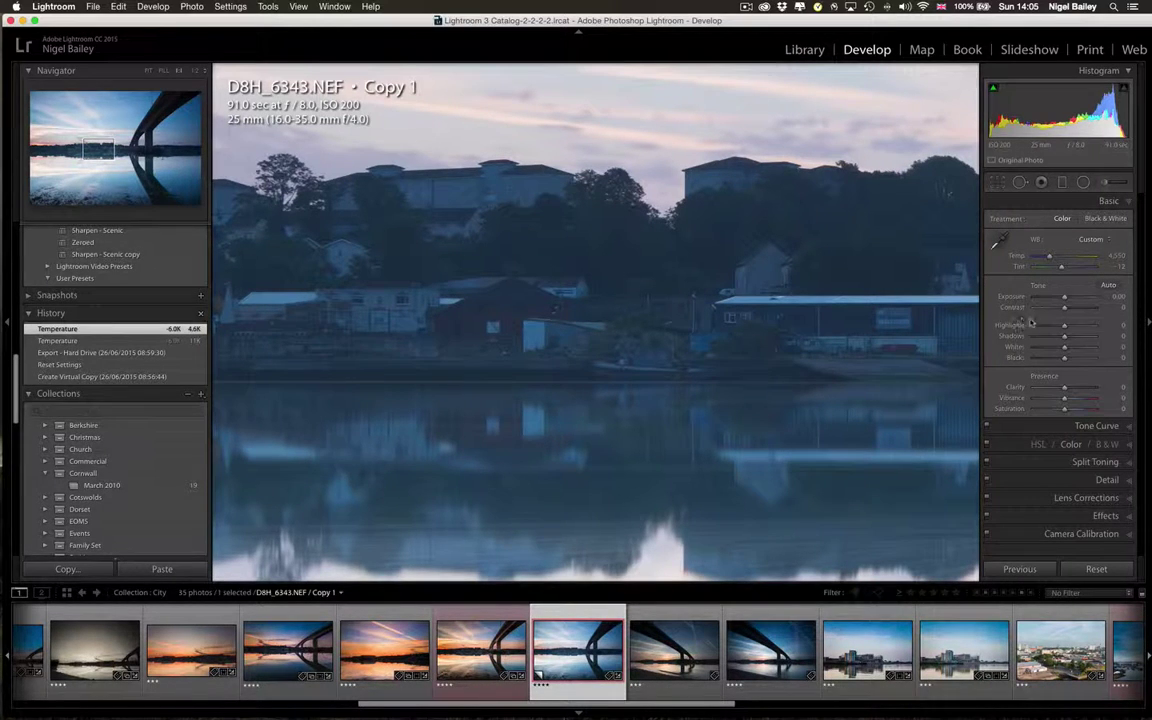
pyautogui.click(998, 243)
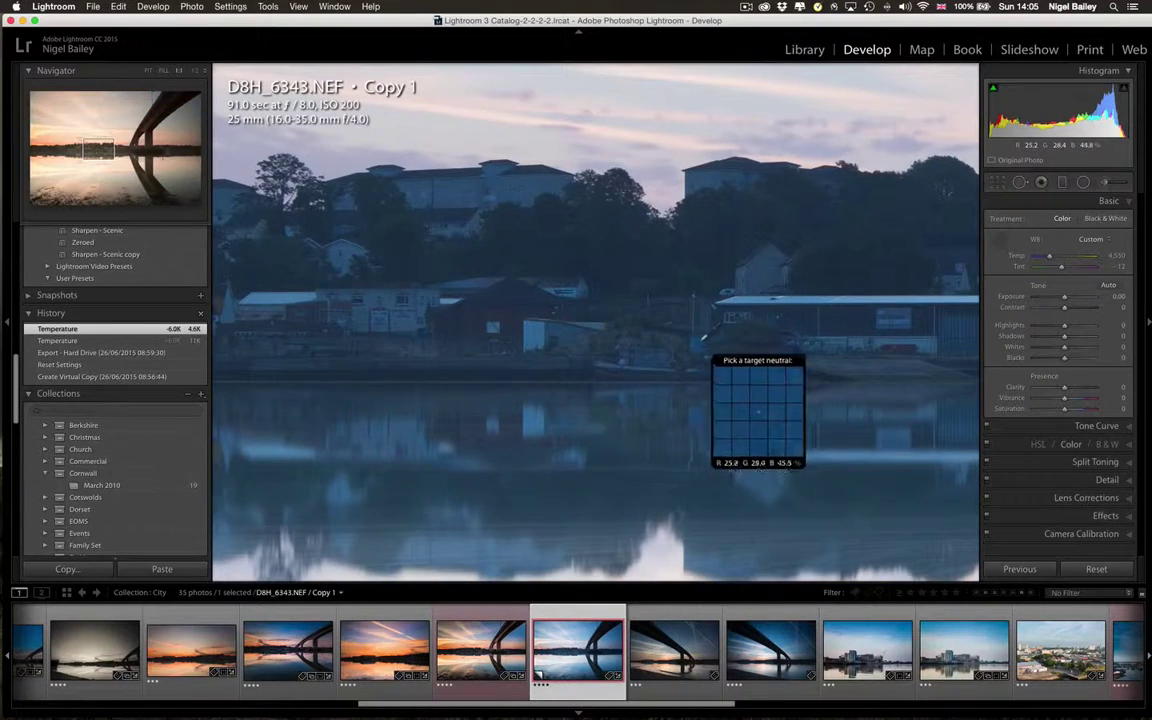
pyautogui.click(710, 349)
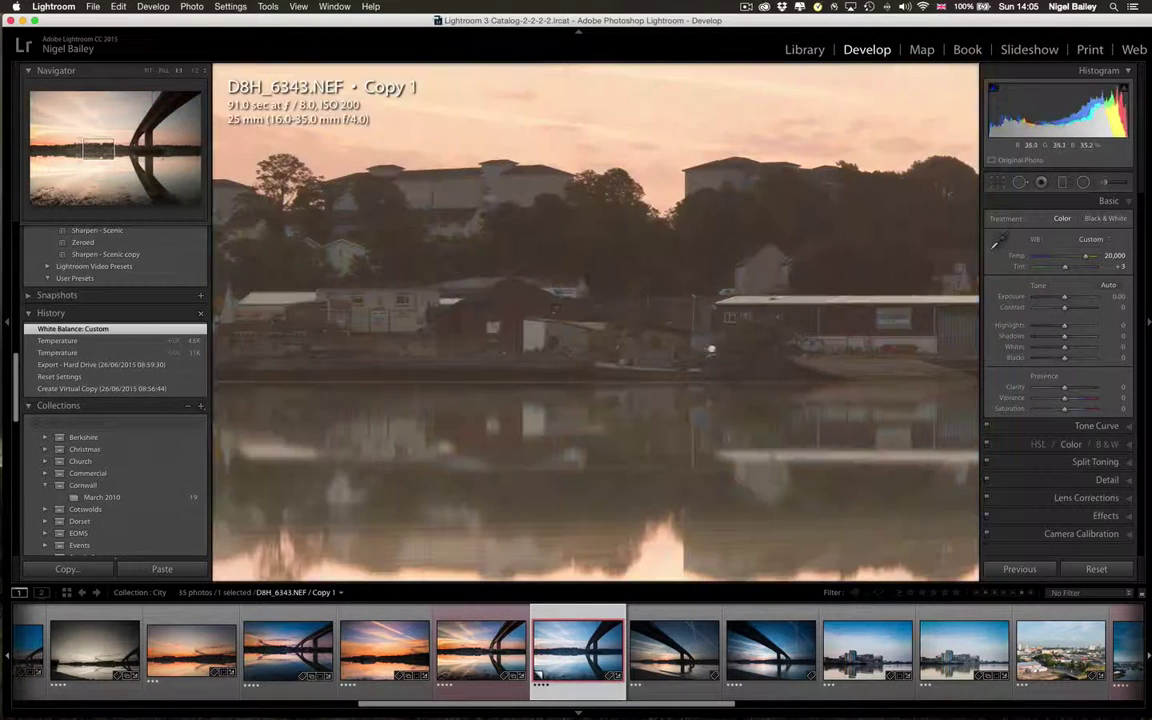
pyautogui.click(787, 376)
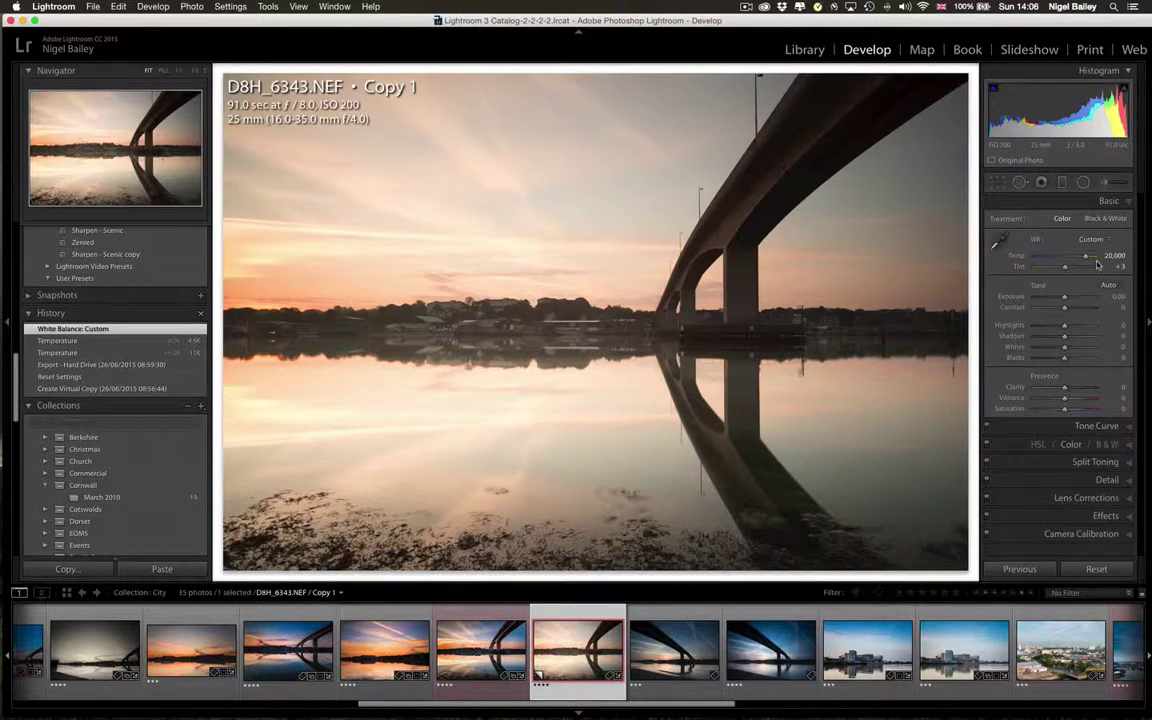
pyautogui.moveTo(1087, 257); pyautogui.dragTo(1078, 264)
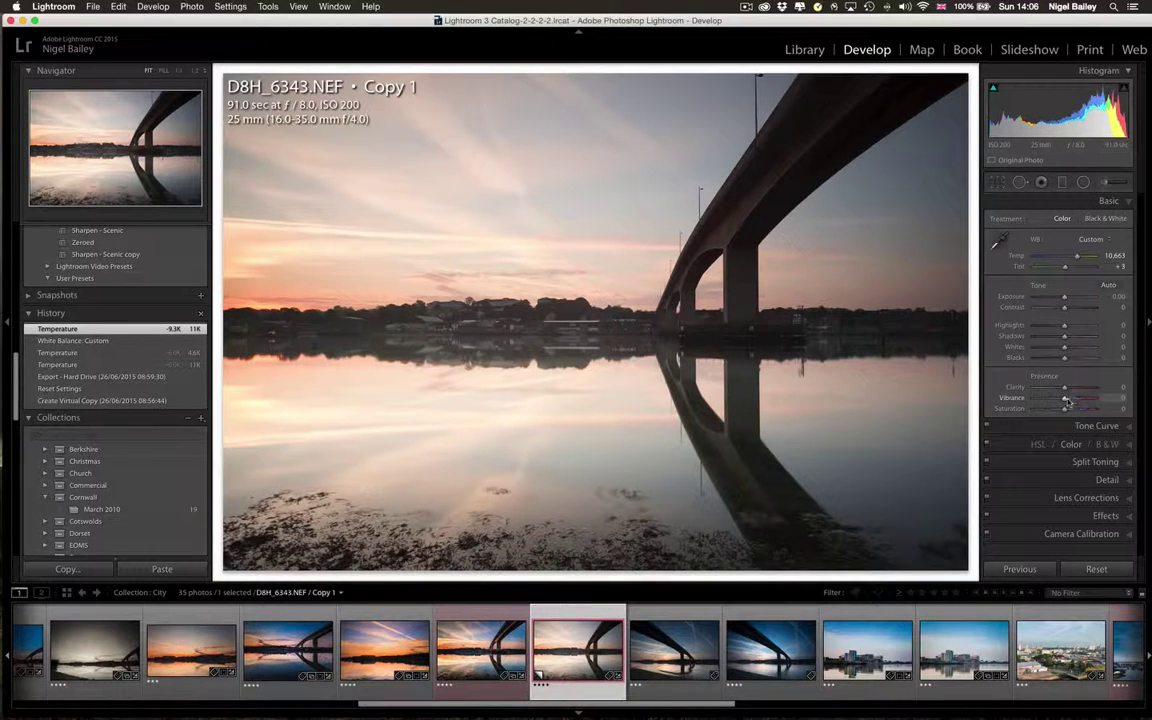
# Adjust the copy's tone and colour with Vibrance +29, Contrast +60, Shadows +26 and Highlights -29
pyautogui.moveTo(1066, 400); pyautogui.dragTo(1075, 401)
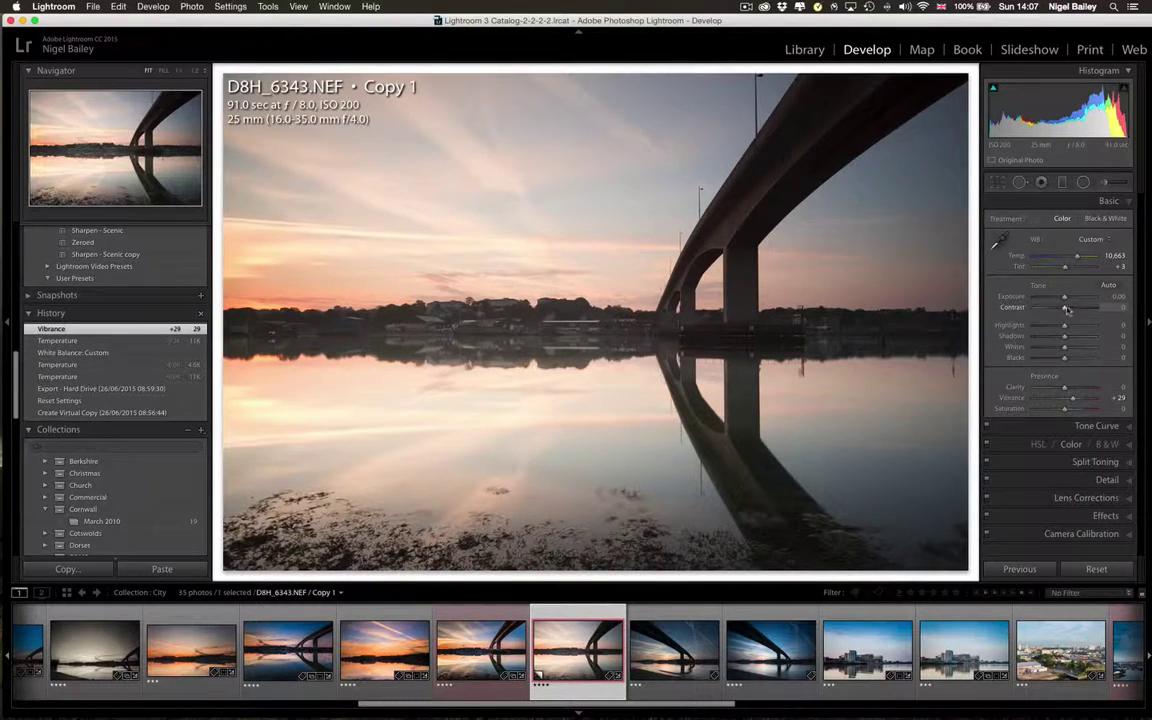
pyautogui.moveTo(1067, 310); pyautogui.dragTo(1087, 309)
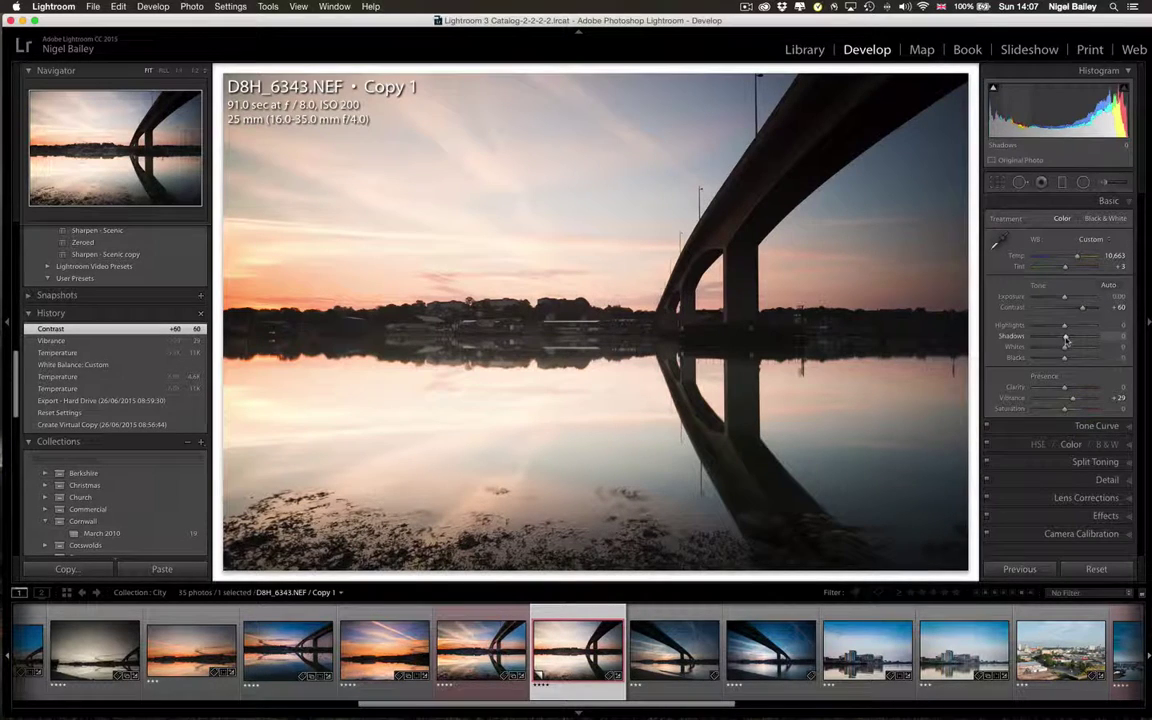
pyautogui.moveTo(1065, 340); pyautogui.dragTo(1073, 340)
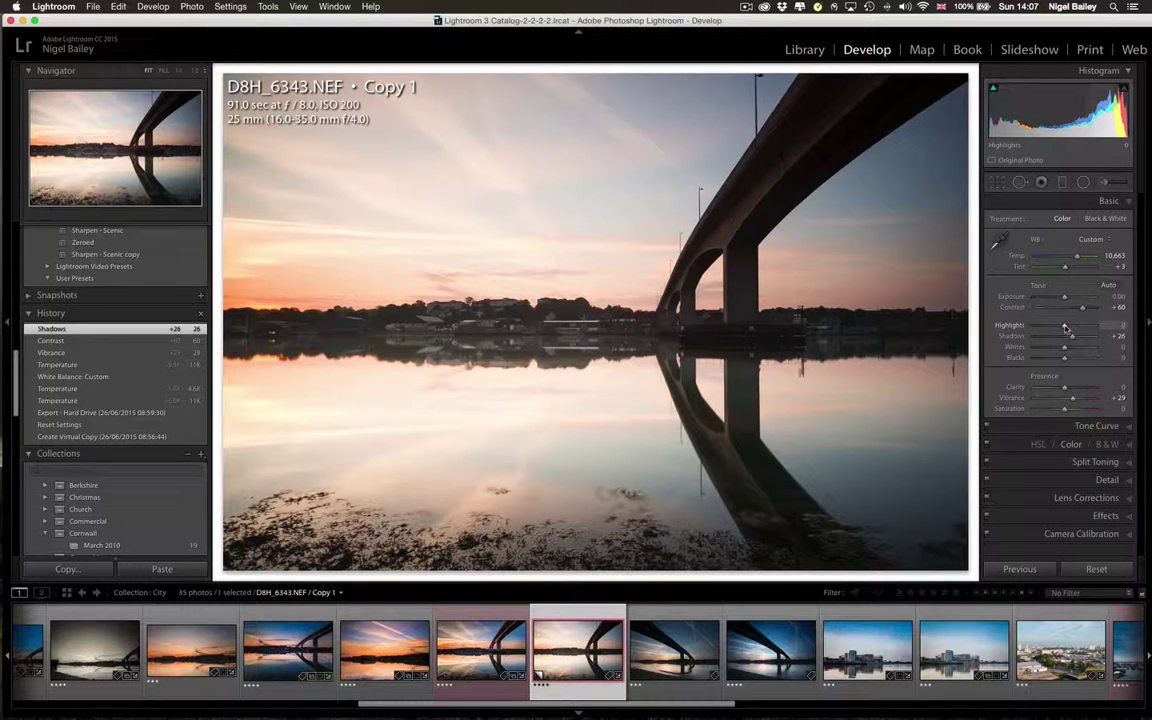
pyautogui.moveTo(1066, 327); pyautogui.dragTo(1057, 337)
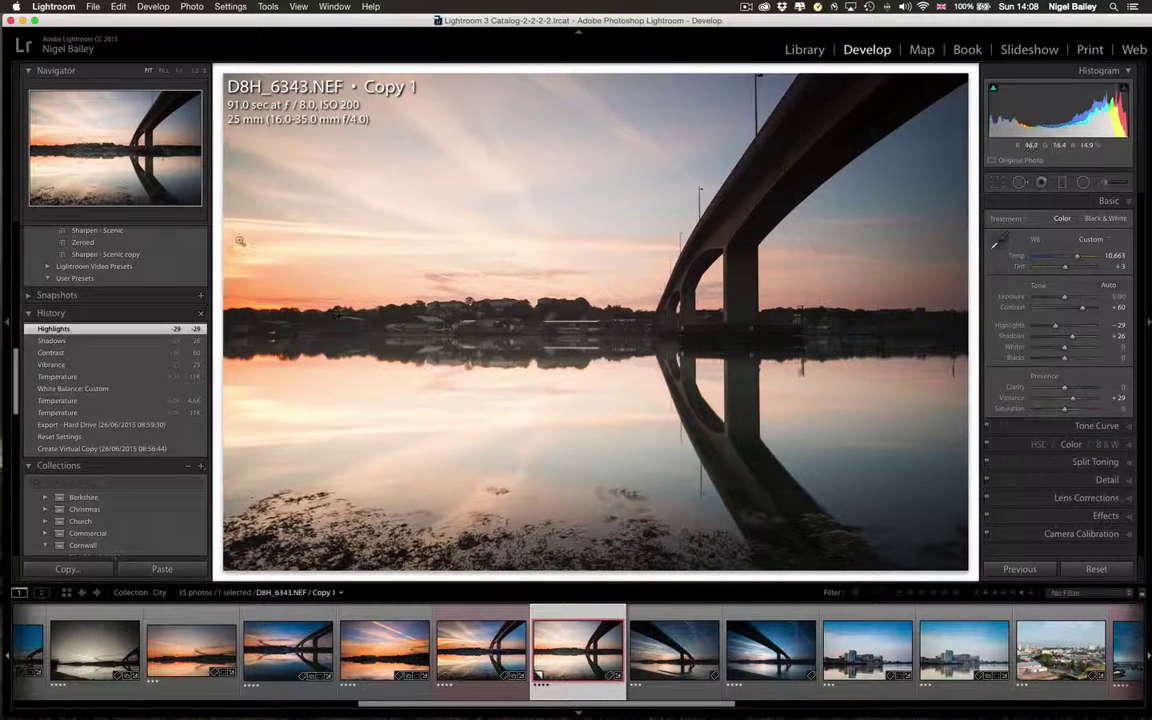
# Compare the copy's before and after views, check its Export history state, and return to the latest Highlights state
pyautogui.press('\\')
pyautogui.press('\\')
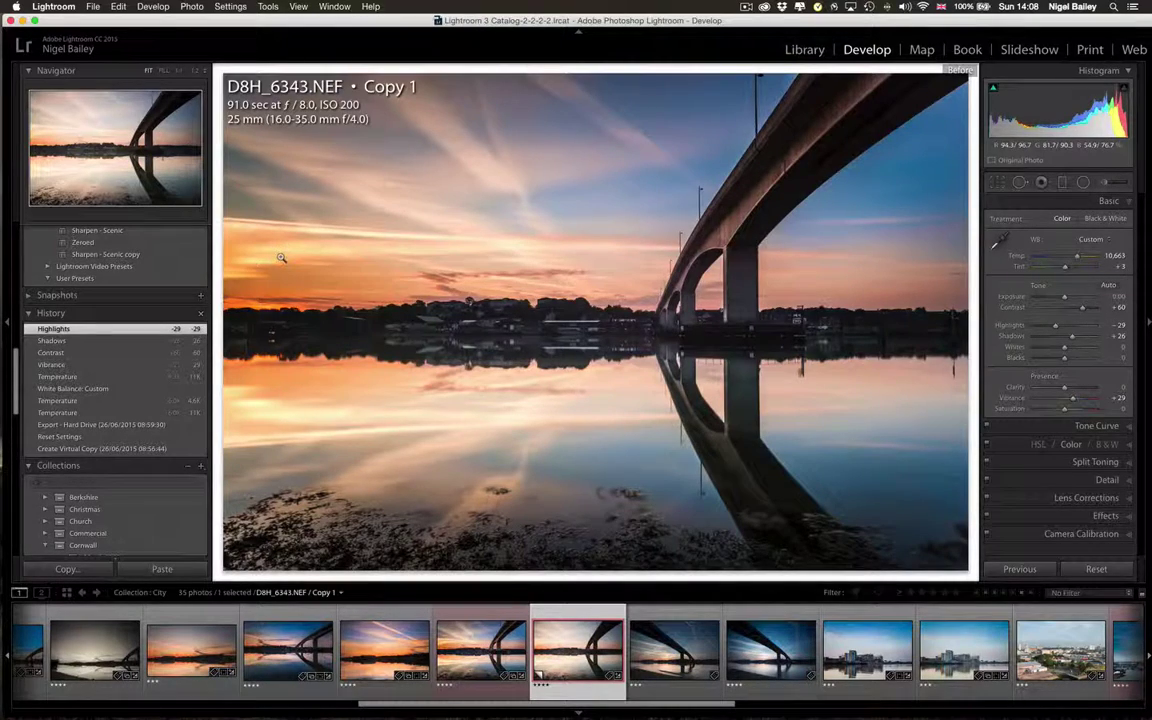
pyautogui.press('\\')
pyautogui.press('\\')
pyautogui.press('\\')
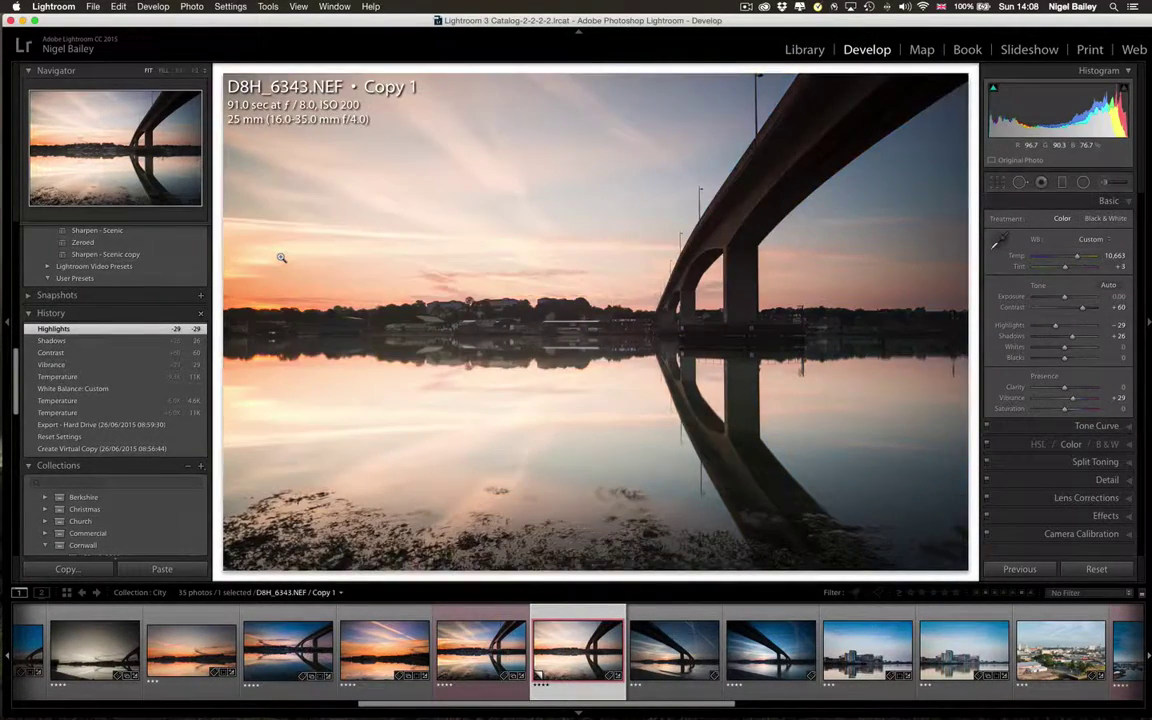
pyautogui.press('\\')
pyautogui.press('\\')
pyautogui.click(125, 424)
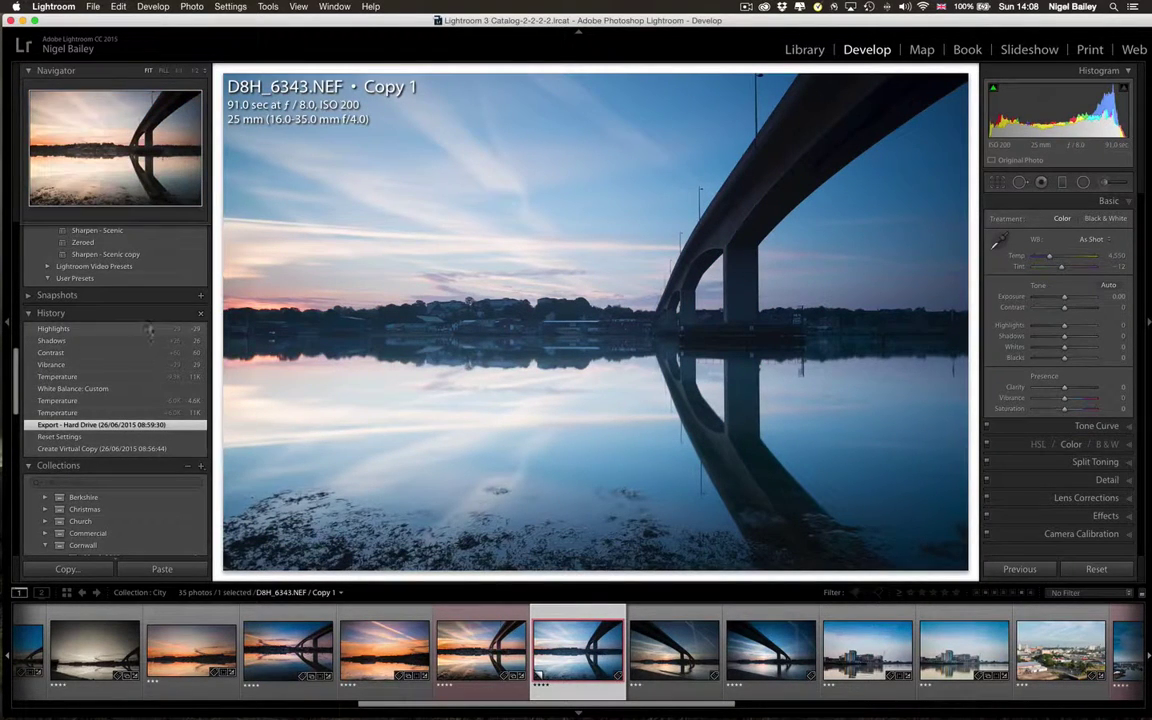
pyautogui.click(151, 329)
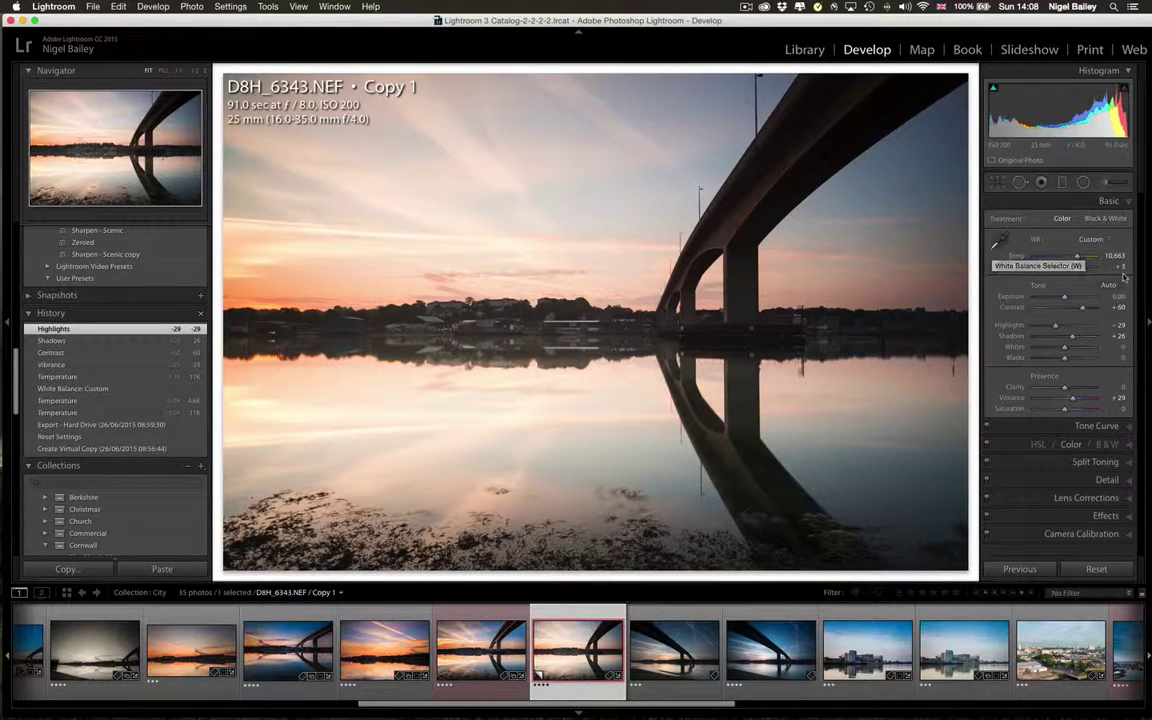
# Add a graduated filter from the photo's left edge across to its right edge and set its Exposure to -1.40
pyautogui.click(1064, 185)
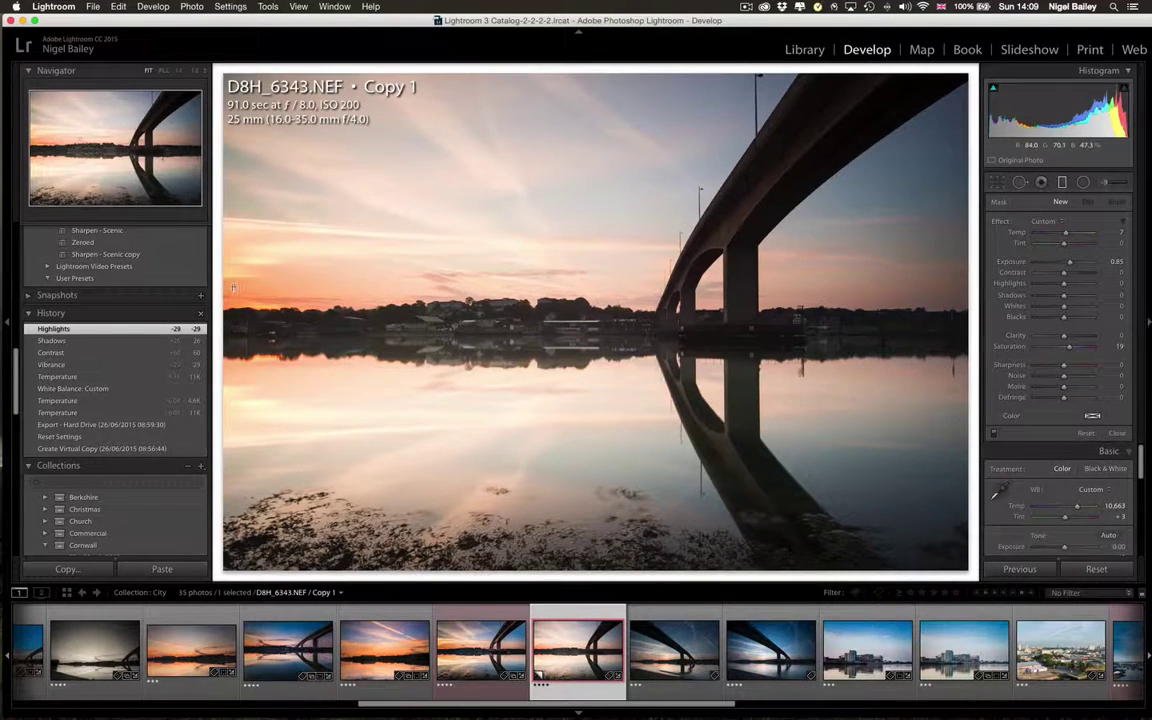
pyautogui.moveTo(233, 300); pyautogui.dragTo(967, 282)
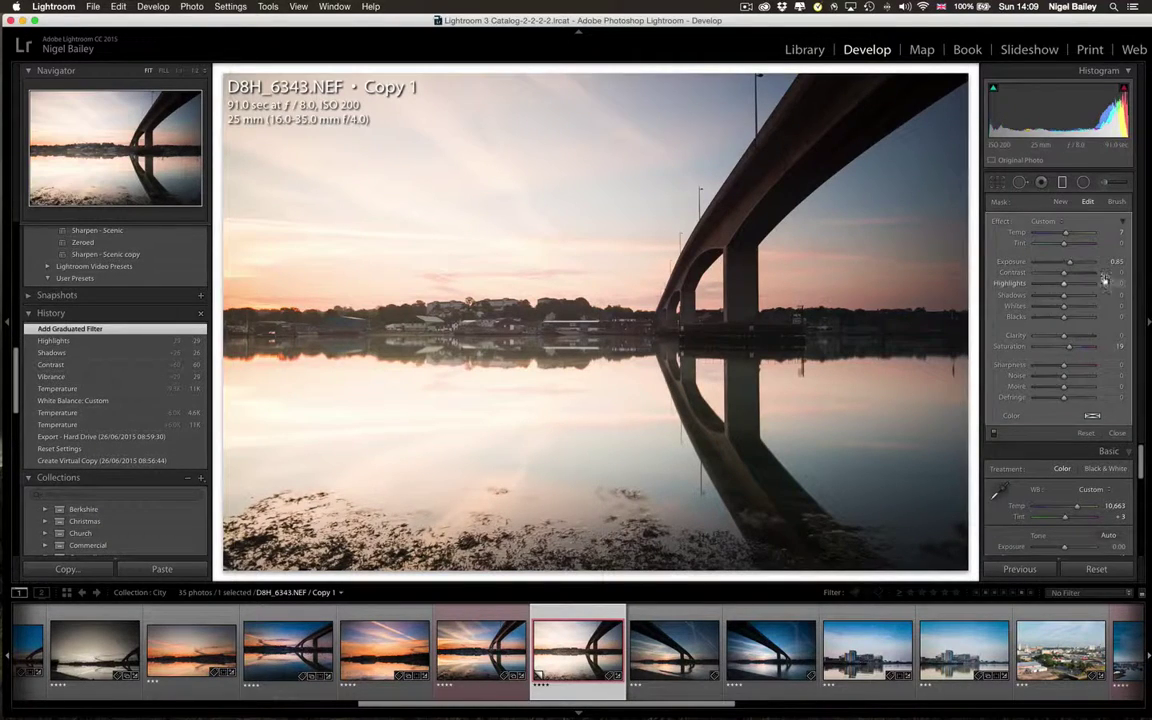
pyautogui.moveTo(1071, 264); pyautogui.dragTo(1055, 273)
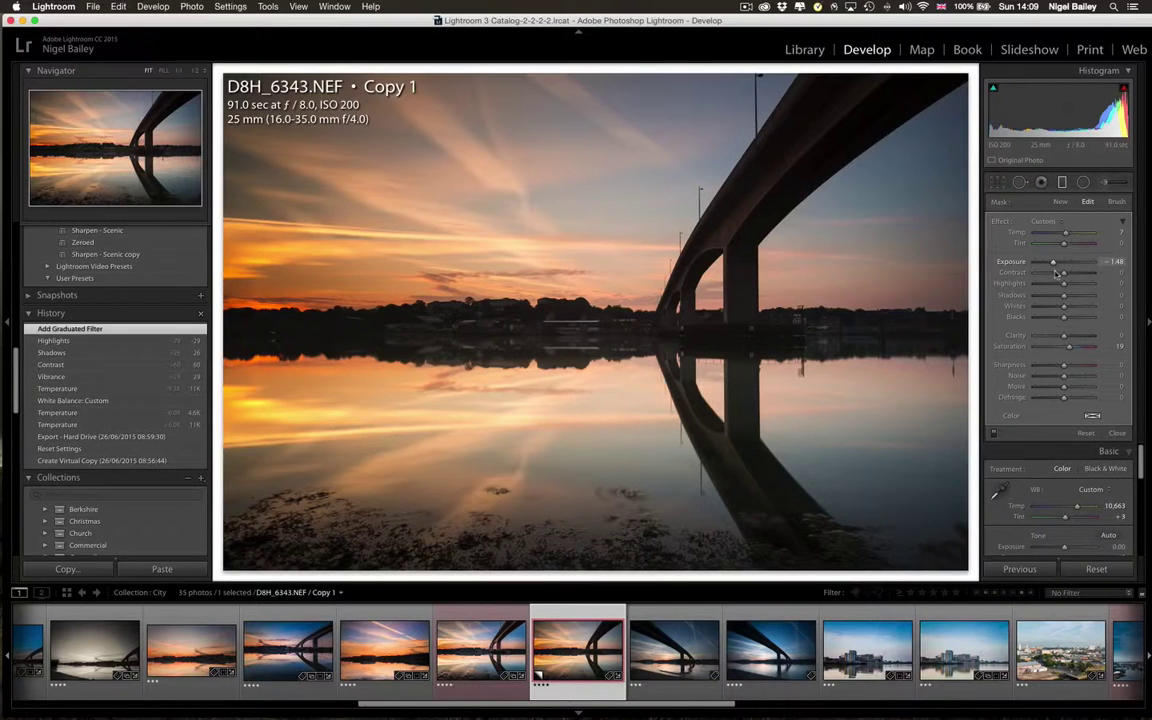
pyautogui.moveTo(1055, 273); pyautogui.dragTo(1055, 273)
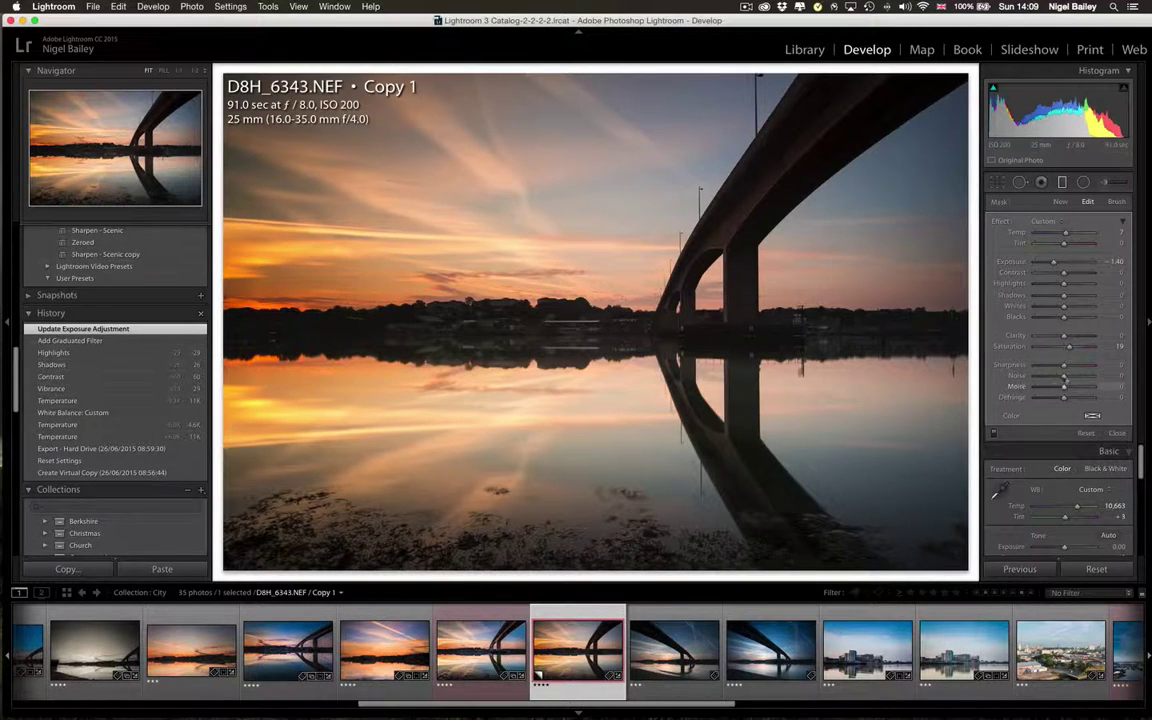
# Raise the graduated filter's Shadows to 75
pyautogui.scroll(-2, 1078, 520)
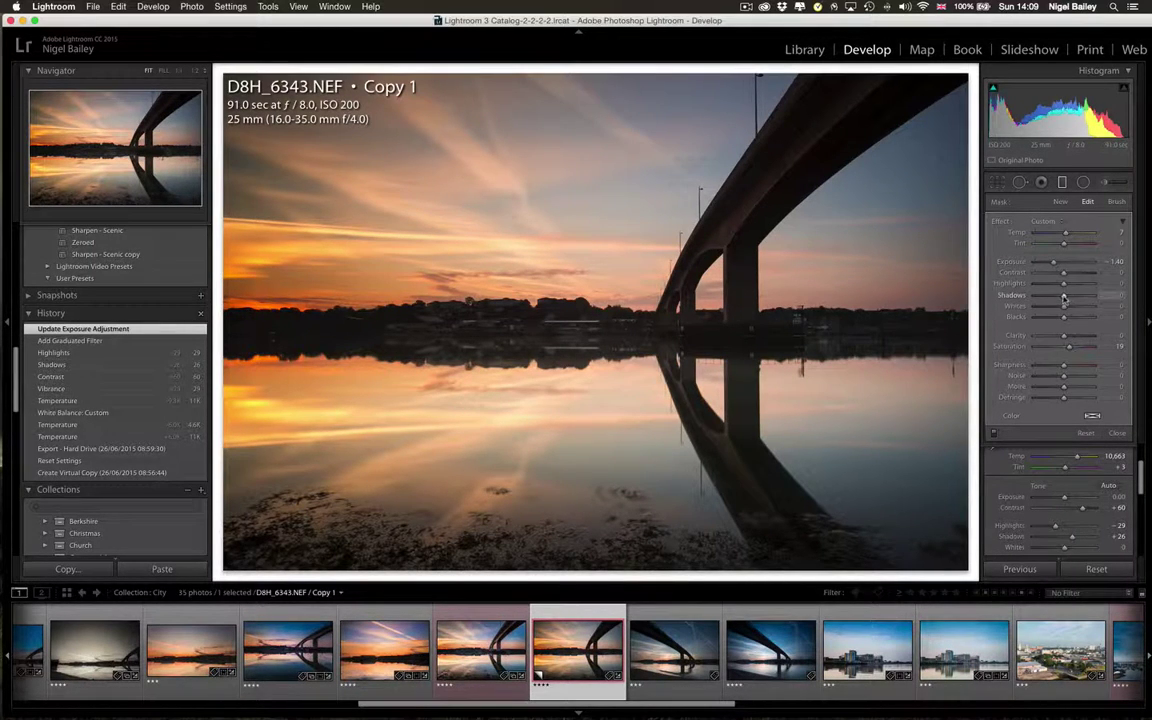
pyautogui.moveTo(1064, 296); pyautogui.dragTo(1068, 298)
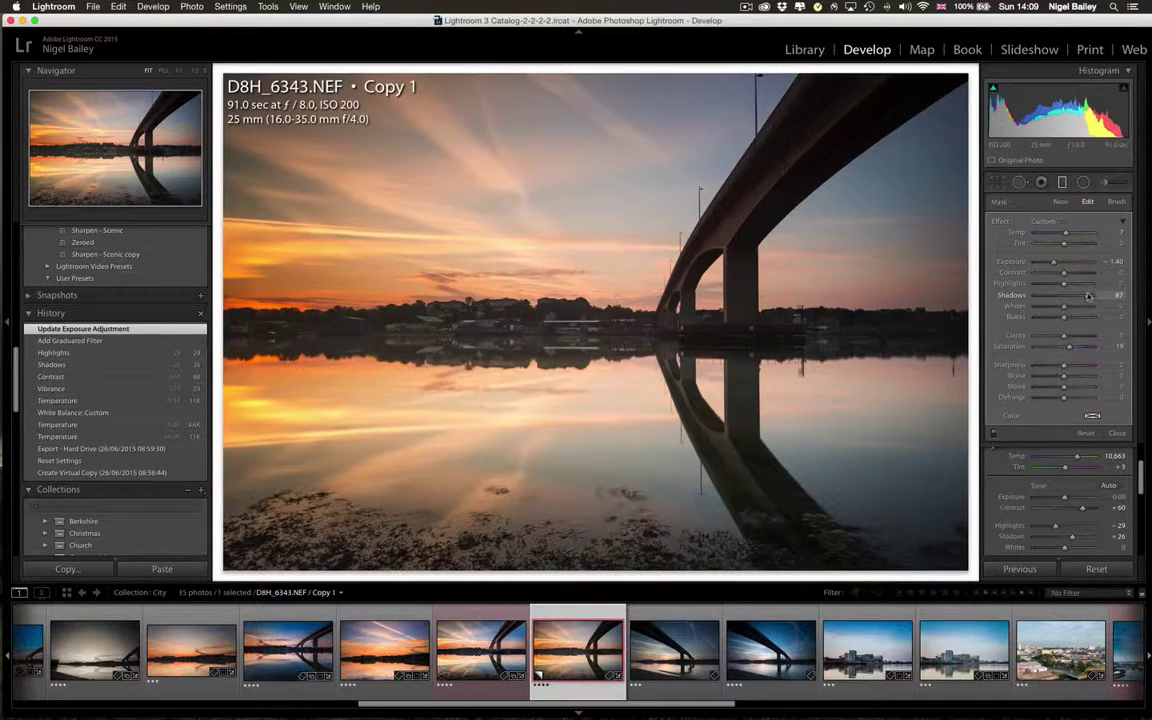
pyautogui.moveTo(1091, 297); pyautogui.dragTo(1078, 298)
pyautogui.moveTo(1086, 297); pyautogui.dragTo(1086, 297)
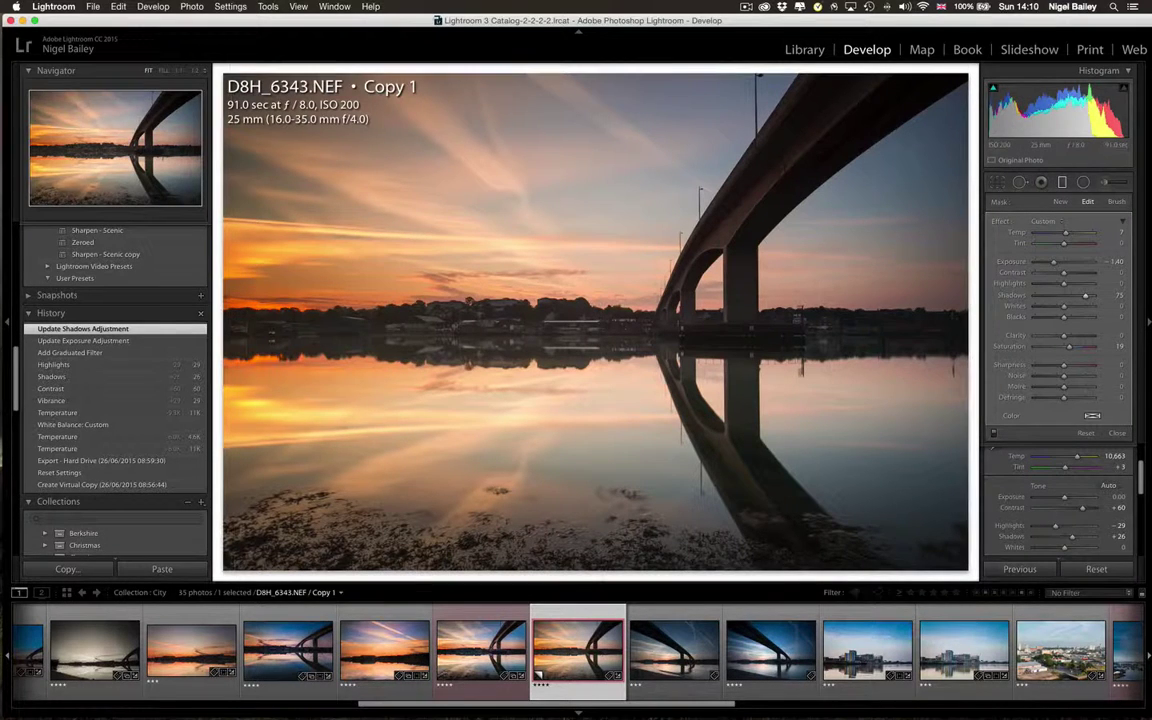
# Apply the Sharpen - Scenic preset to the copy and close the graduated filter
pyautogui.scroll(3, 130, 300)
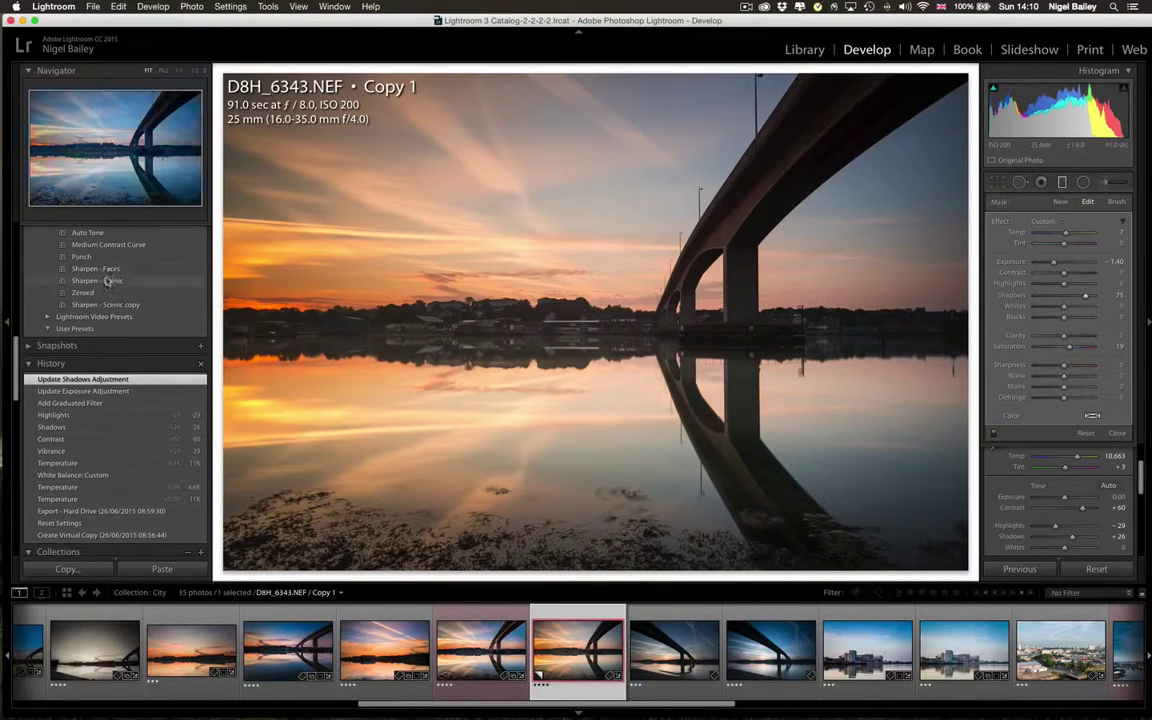
pyautogui.click(109, 281)
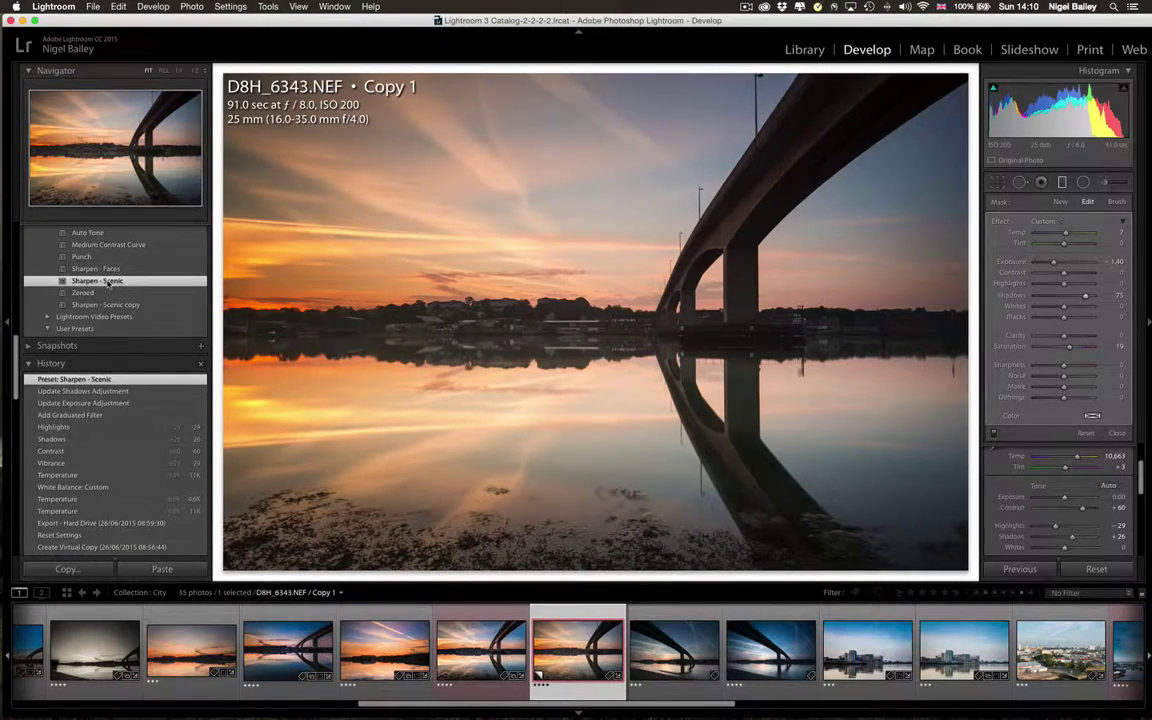
pyautogui.click(1117, 433)
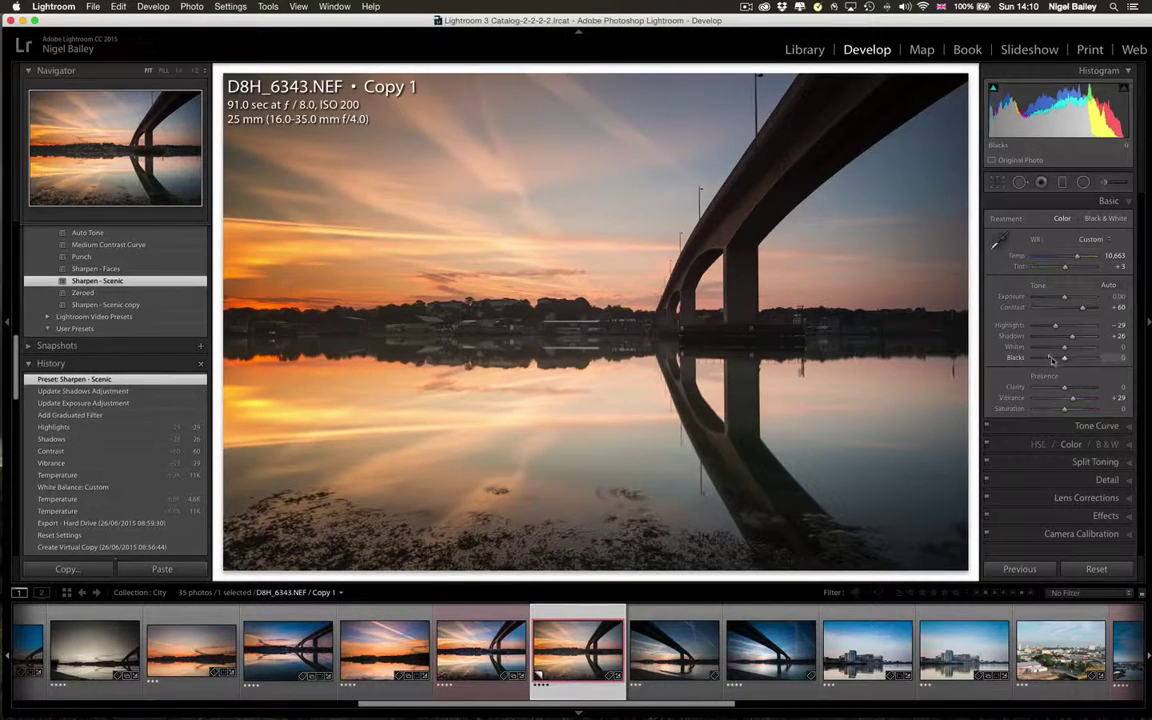
# Set the sharpening Masking to 57, judging the edges on the black-and-white mask preview
pyautogui.click(1106, 479)
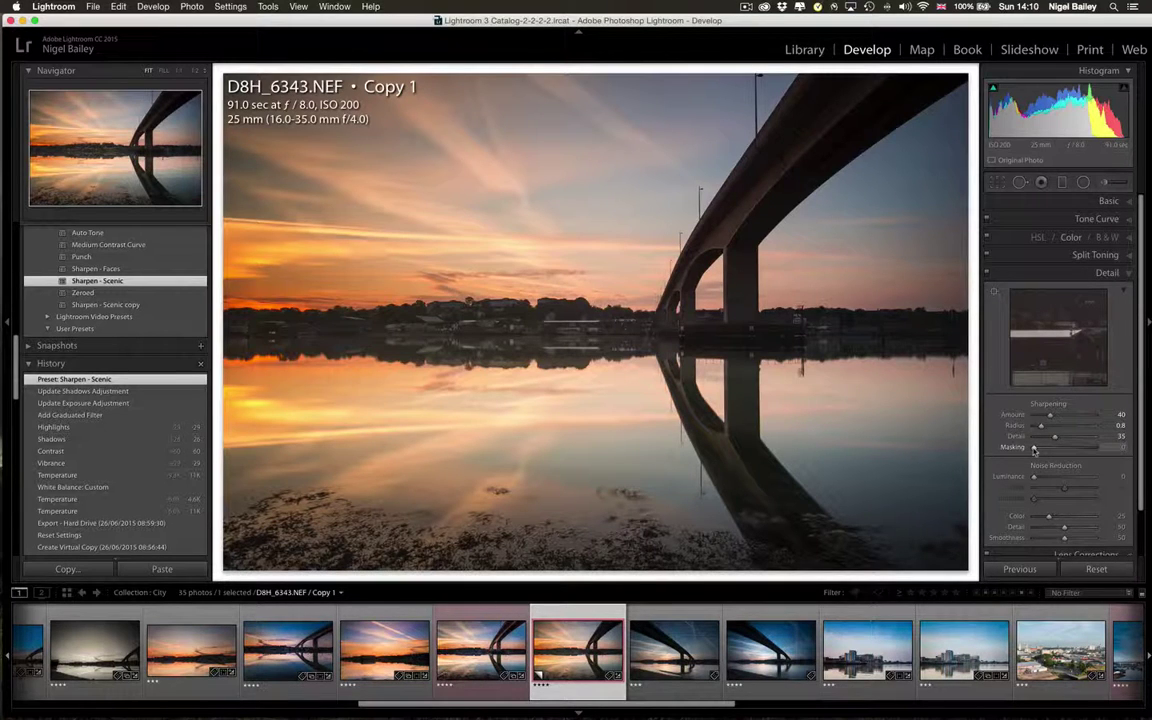
pyautogui.keyDown('alt'); pyautogui.moveTo(1034, 449); pyautogui.dragTo(1069, 451); pyautogui.keyUp('alt')
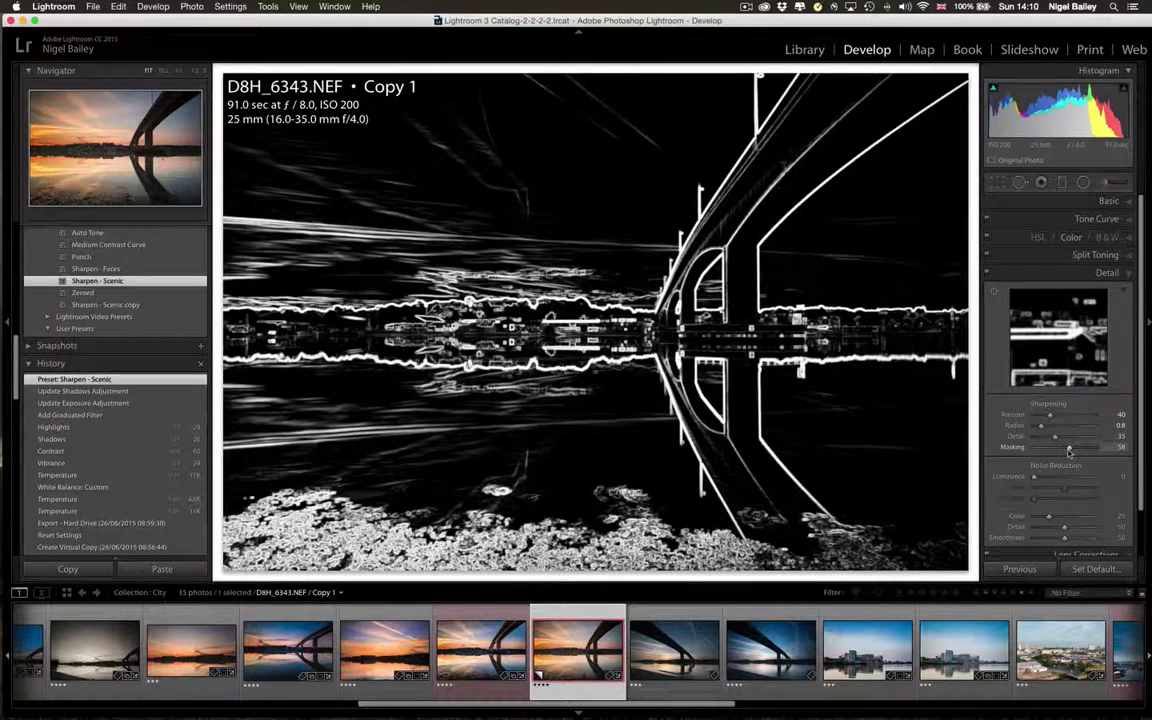
pyautogui.keyDown('alt'); pyautogui.moveTo(1071, 451); pyautogui.dragTo(1068, 452); pyautogui.keyUp('alt')
pyautogui.keyDown('alt'); pyautogui.moveTo(1068, 452); pyautogui.dragTo(1068, 452); pyautogui.keyUp('alt')
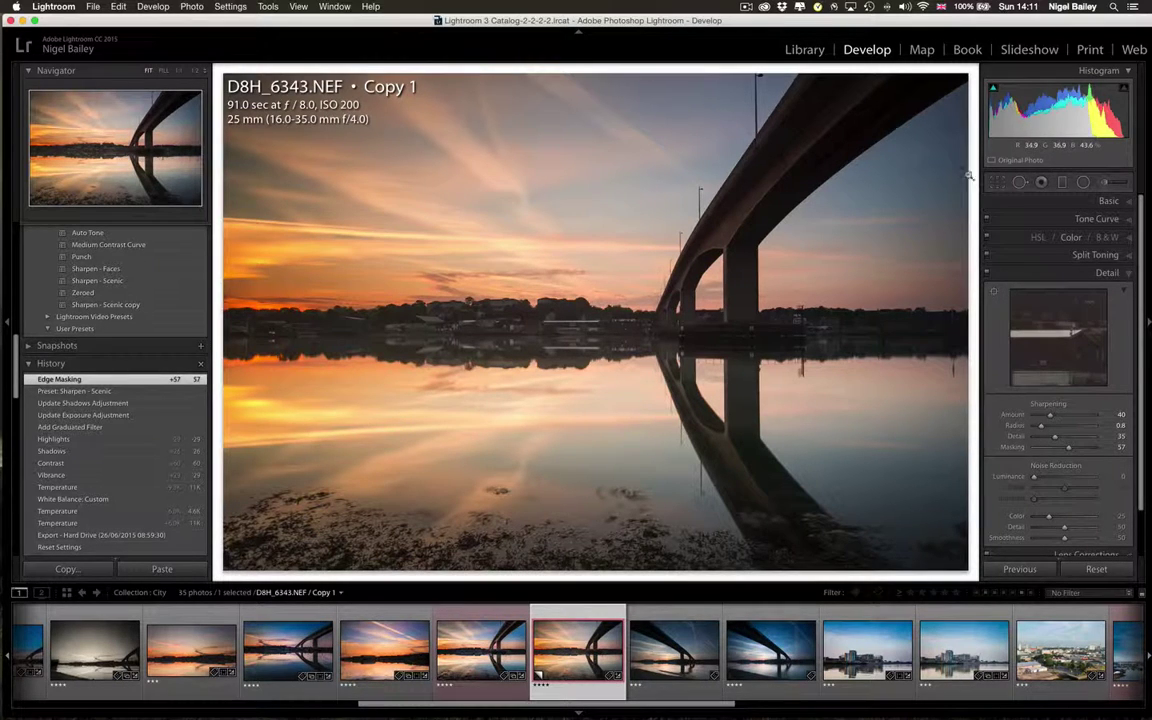
# Start a new Adjustment Brush mask with Auto Mask enabled
pyautogui.click(1104, 182)
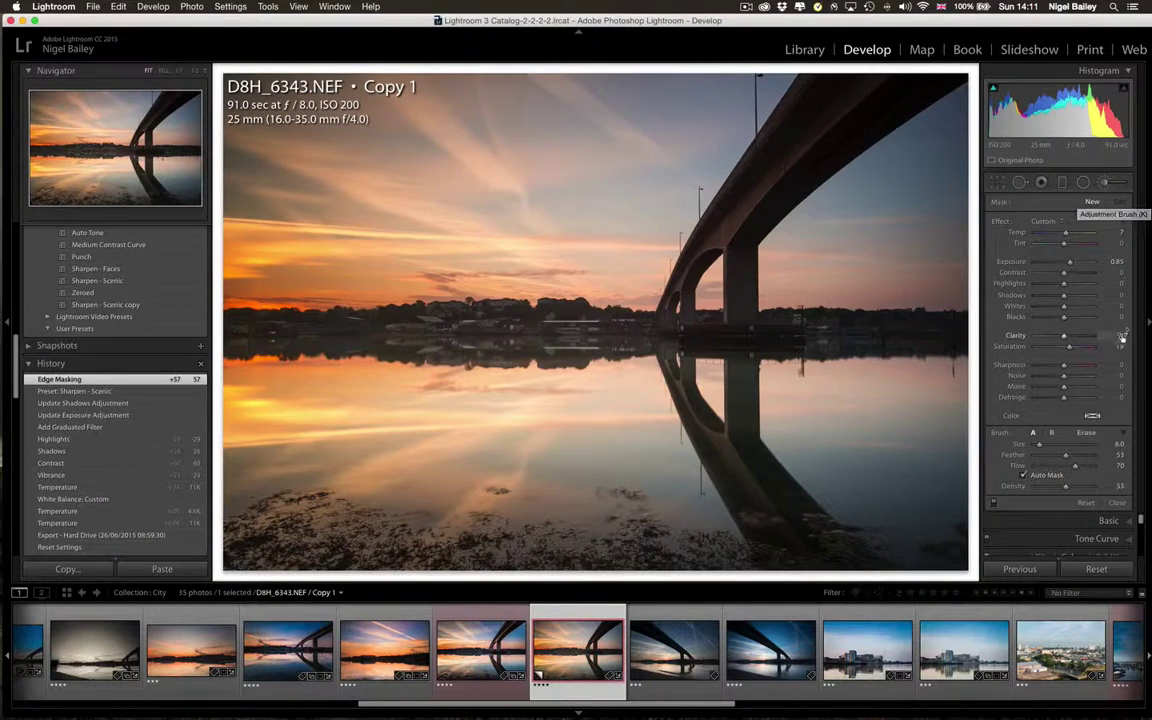
pyautogui.click(1024, 476)
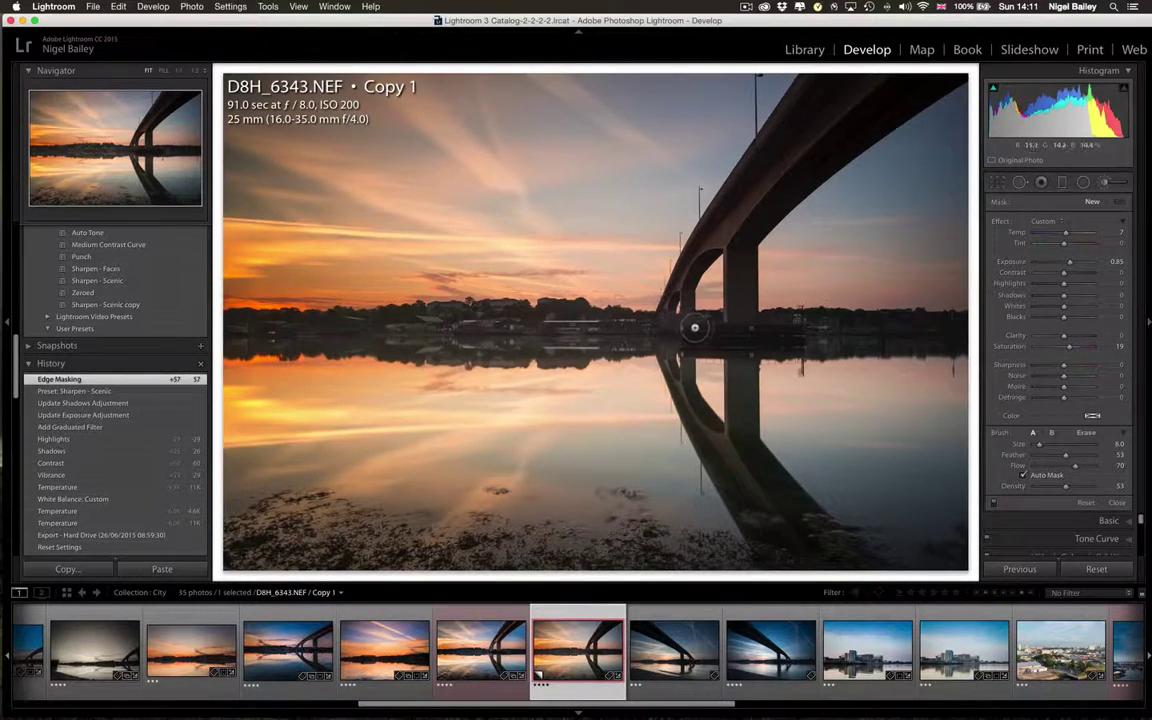
pyautogui.press('z')
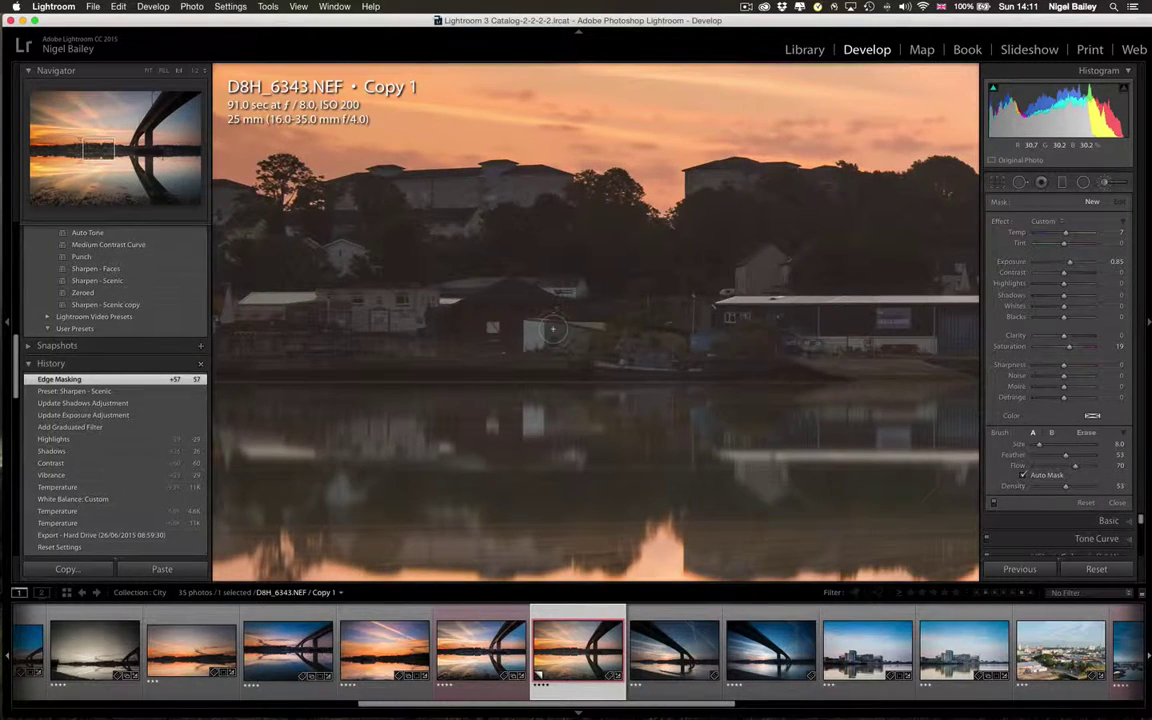
pyautogui.moveTo(552, 328); pyautogui.dragTo(863, 346)
pyautogui.press('super+z')
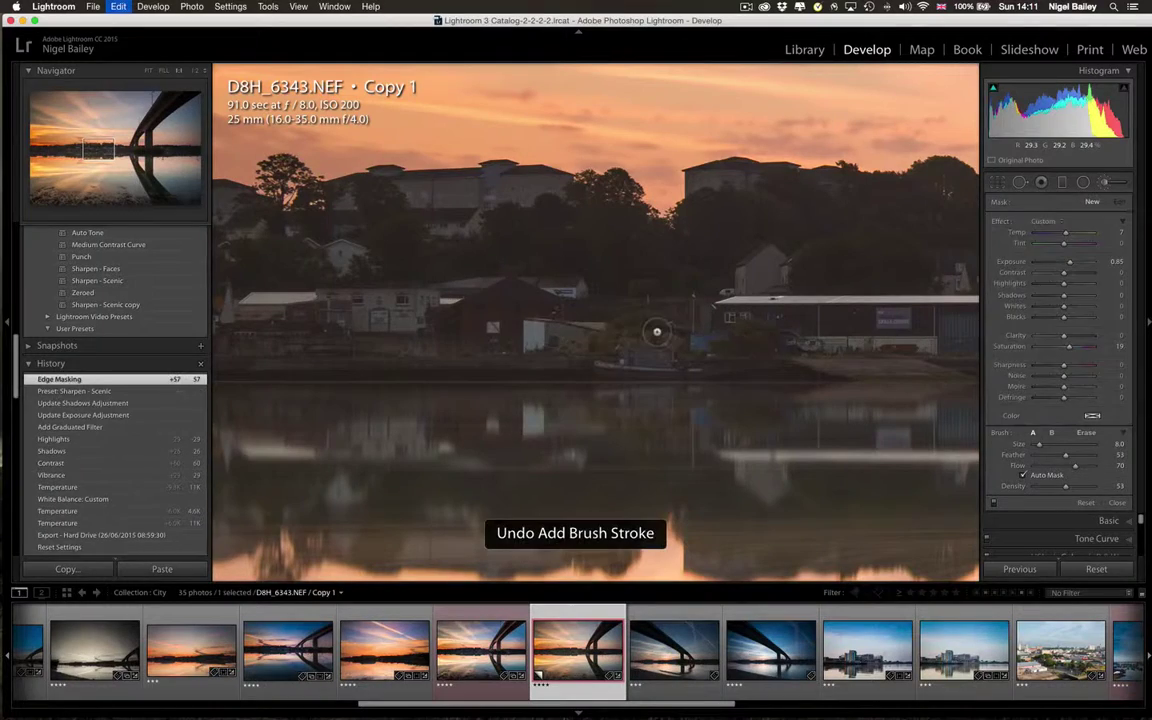
# Set up the Adjustment Brush for the bridge with Shadows 34, Size 6.0, Feather 27 and Flow 41
pyautogui.hscroll(10, 917, 341)
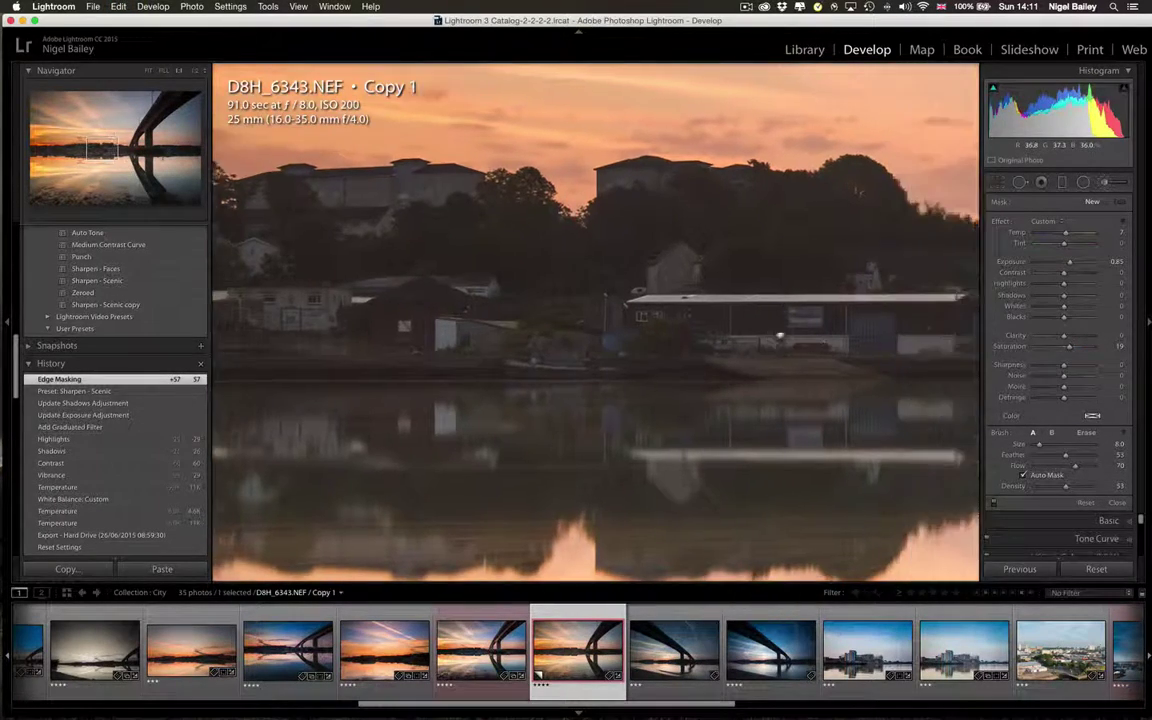
pyautogui.hscroll(10, 734, 296)
pyautogui.scroll(5, 734, 296)
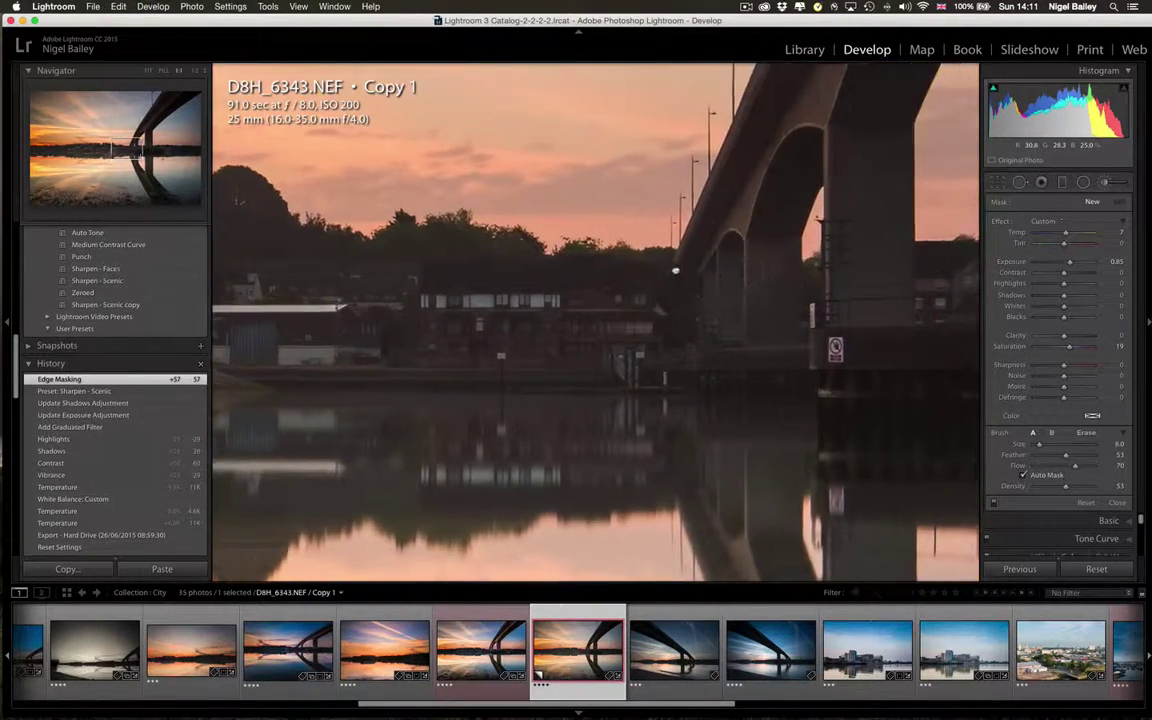
pyautogui.click(179, 66)
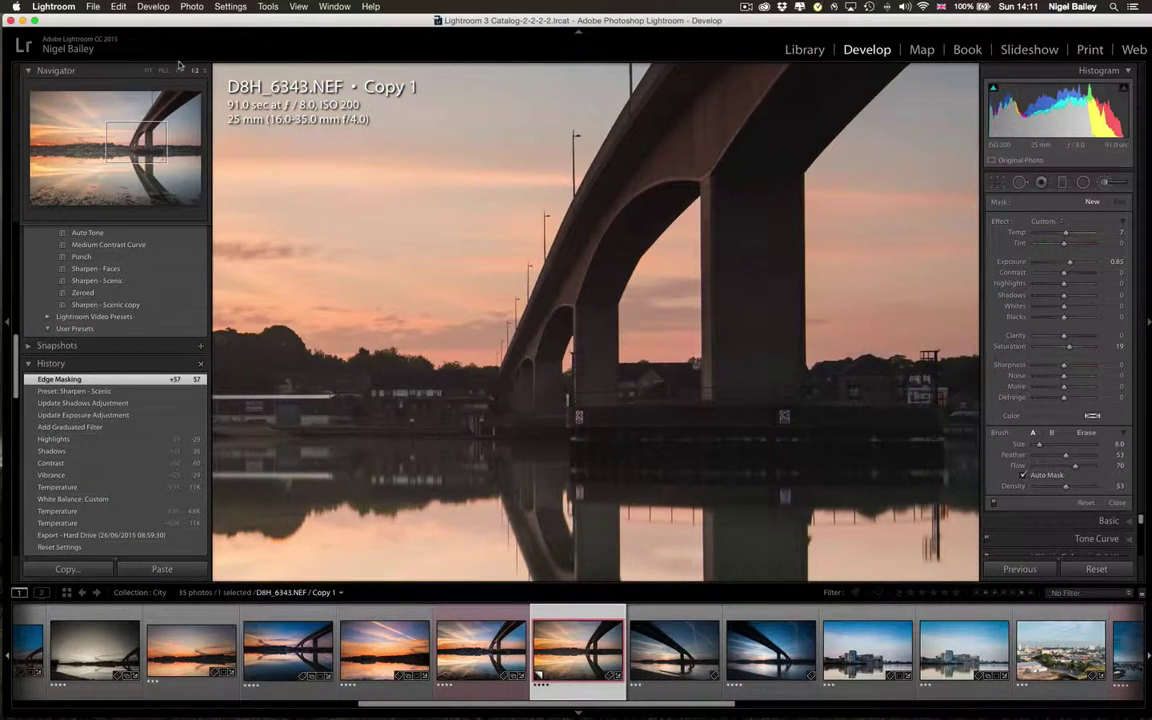
pyautogui.click(1075, 297)
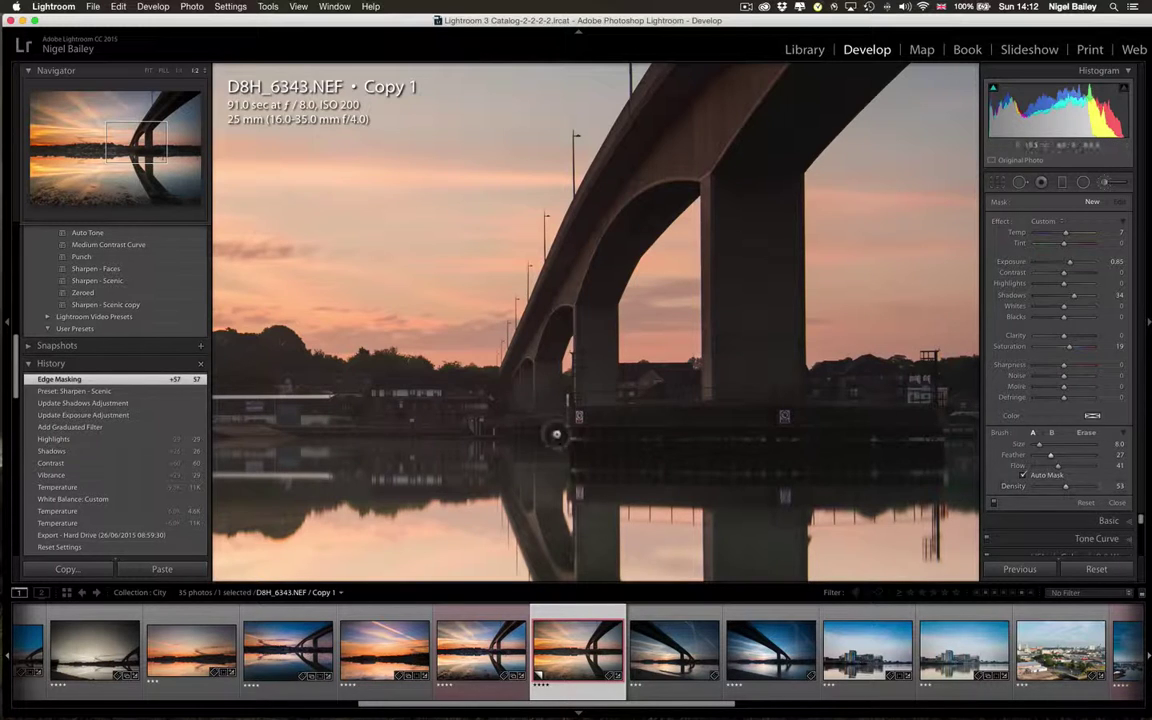
pyautogui.press('[')
pyautogui.press('[')
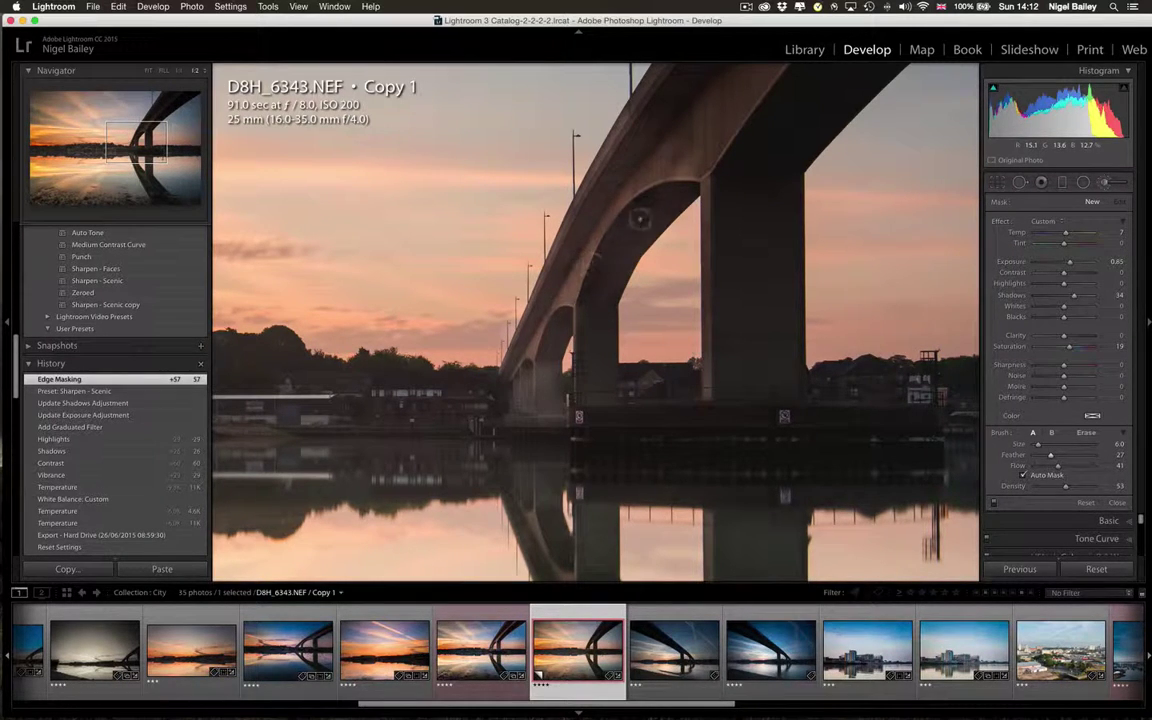
# Brush over the bridge's far arches with the mask overlay shown, filling the far-end edge with brush size 4.0
pyautogui.moveTo(593, 293); pyautogui.dragTo(540, 250)
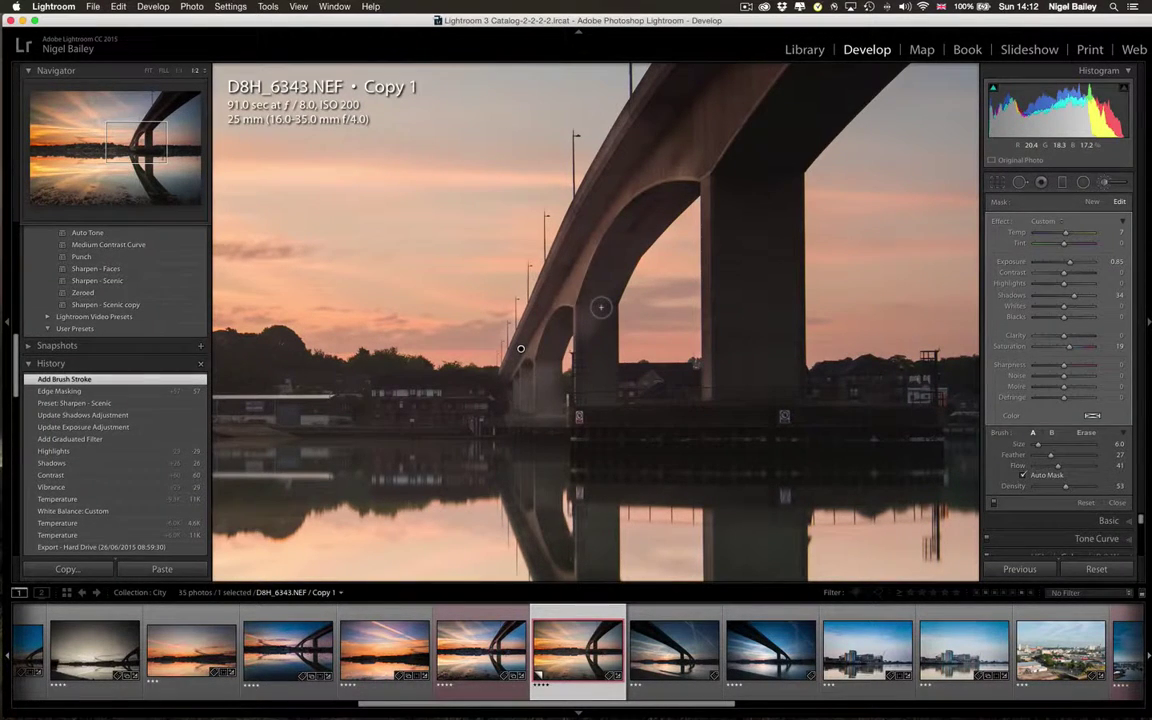
pyautogui.press('o')
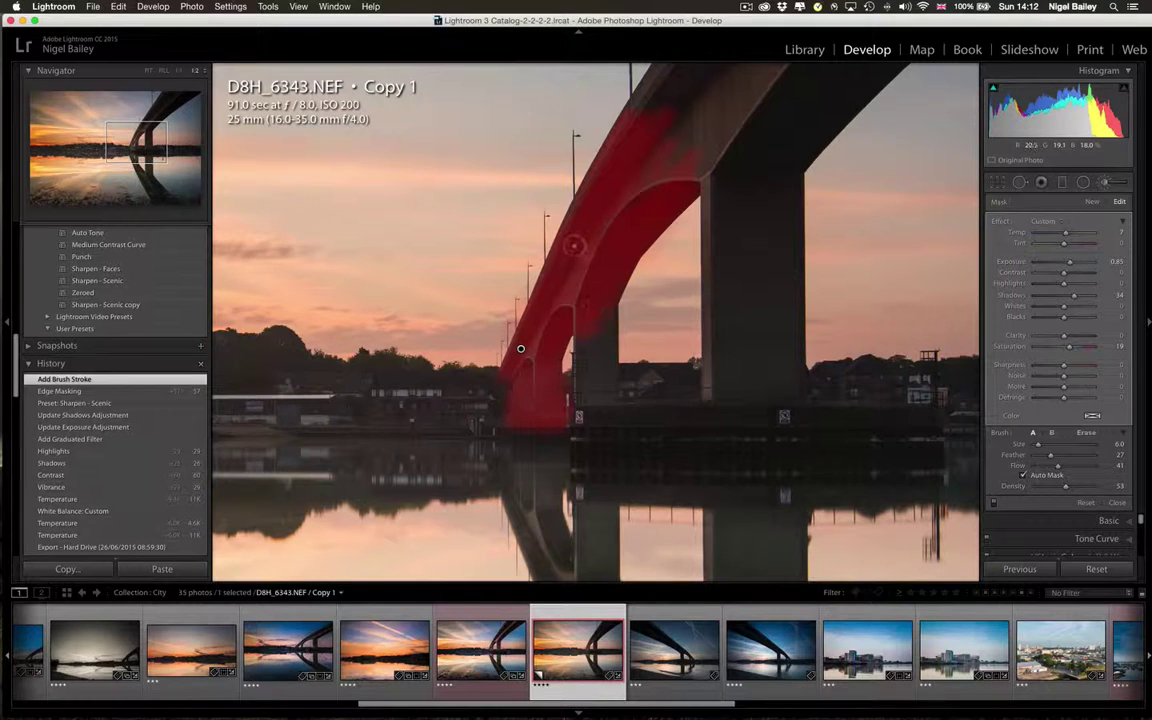
pyautogui.moveTo(578, 245)
pyautogui.mouseDown()
pyautogui.moveTo(605, 235)
pyautogui.moveTo(530, 335)
pyautogui.mouseUp()
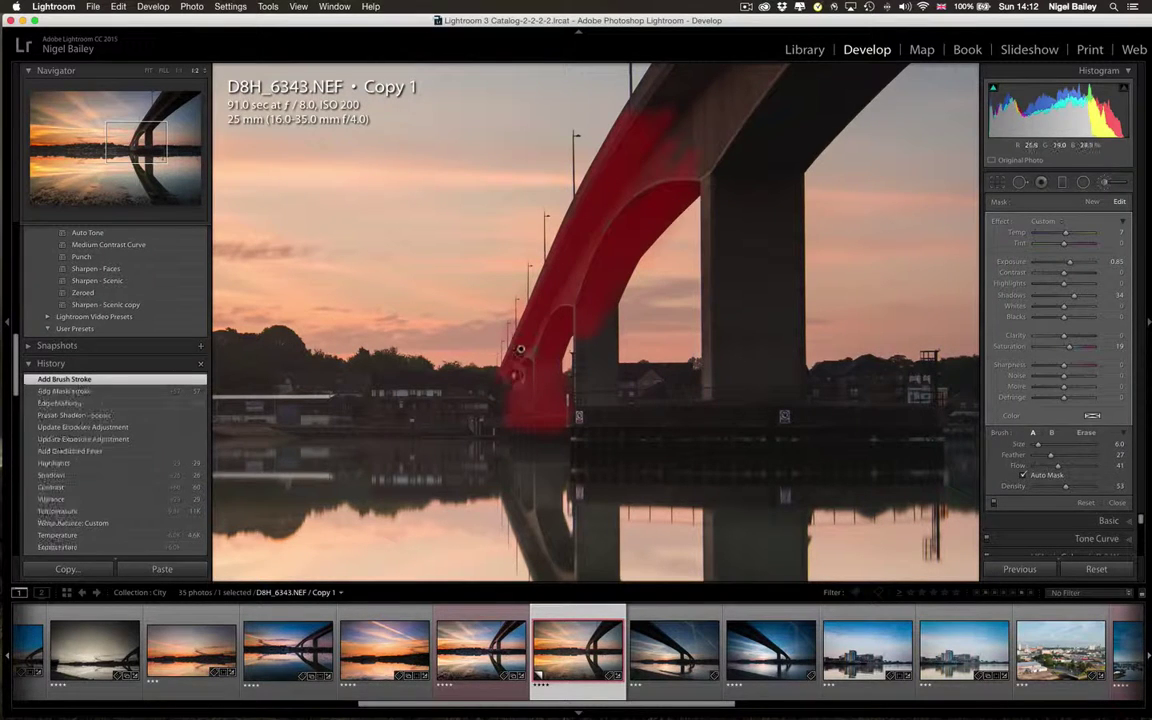
pyautogui.press('[')
pyautogui.press('[')
pyautogui.moveTo(502, 382); pyautogui.dragTo(507, 415)
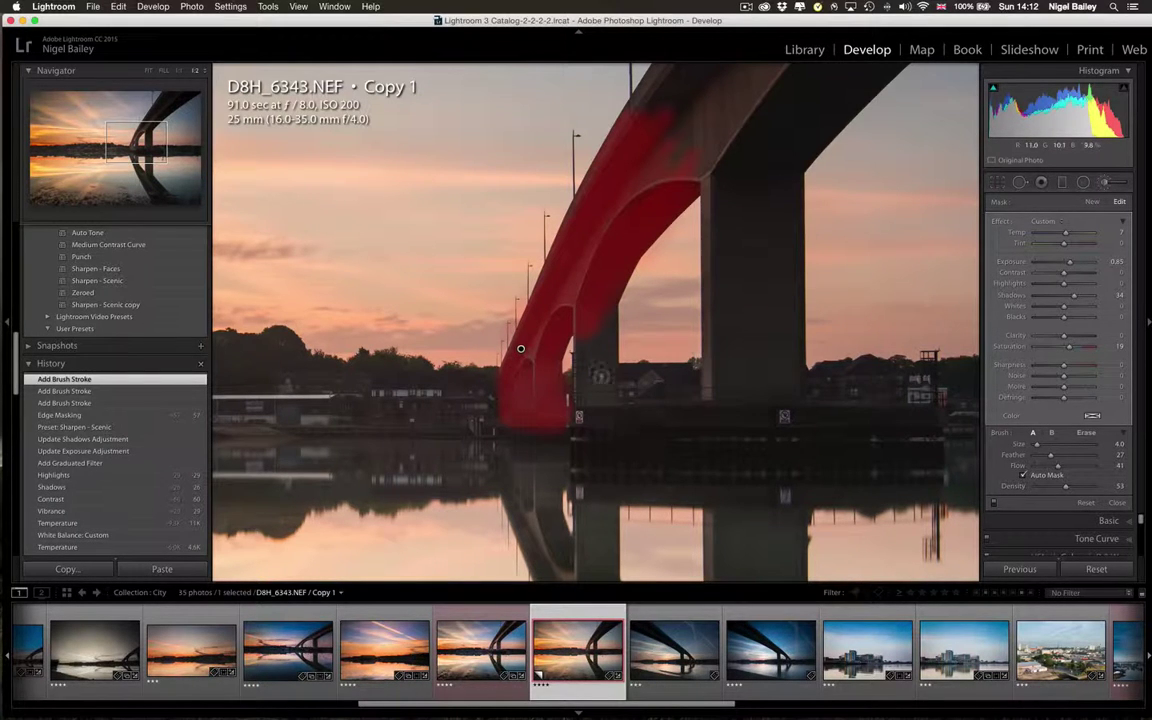
# Extend the brush mask over the smaller pier and the low pier base with its reflection, using brush size 11.0
pyautogui.scroll(5, 520, 348)
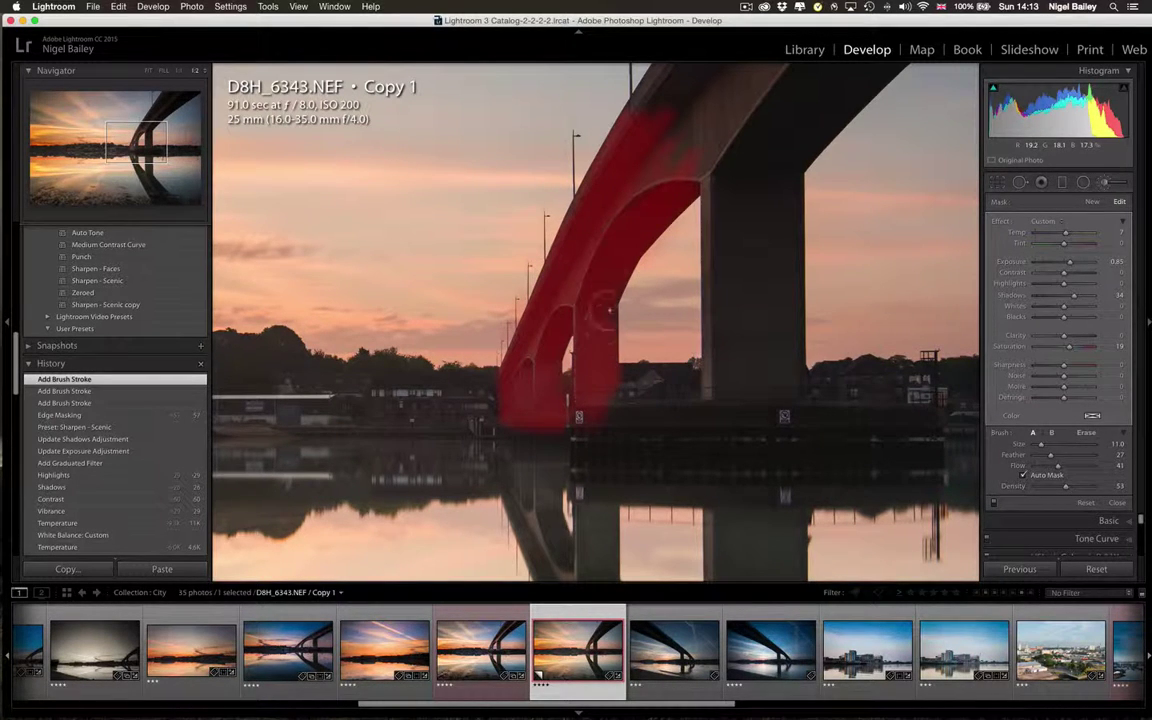
pyautogui.moveTo(605, 398)
pyautogui.mouseDown()
pyautogui.moveTo(665, 416)
pyautogui.moveTo(681, 434)
pyautogui.moveTo(737, 430)
pyautogui.moveTo(681, 412)
pyautogui.moveTo(905, 420)
pyautogui.moveTo(818, 445)
pyautogui.moveTo(918, 452)
pyautogui.moveTo(618, 463)
pyautogui.moveTo(585, 426)
pyautogui.moveTo(627, 438)
pyautogui.mouseUp()
pyautogui.moveTo(711, 451)
pyautogui.mouseDown()
pyautogui.moveTo(869, 481)
pyautogui.moveTo(912, 473)
pyautogui.mouseUp()
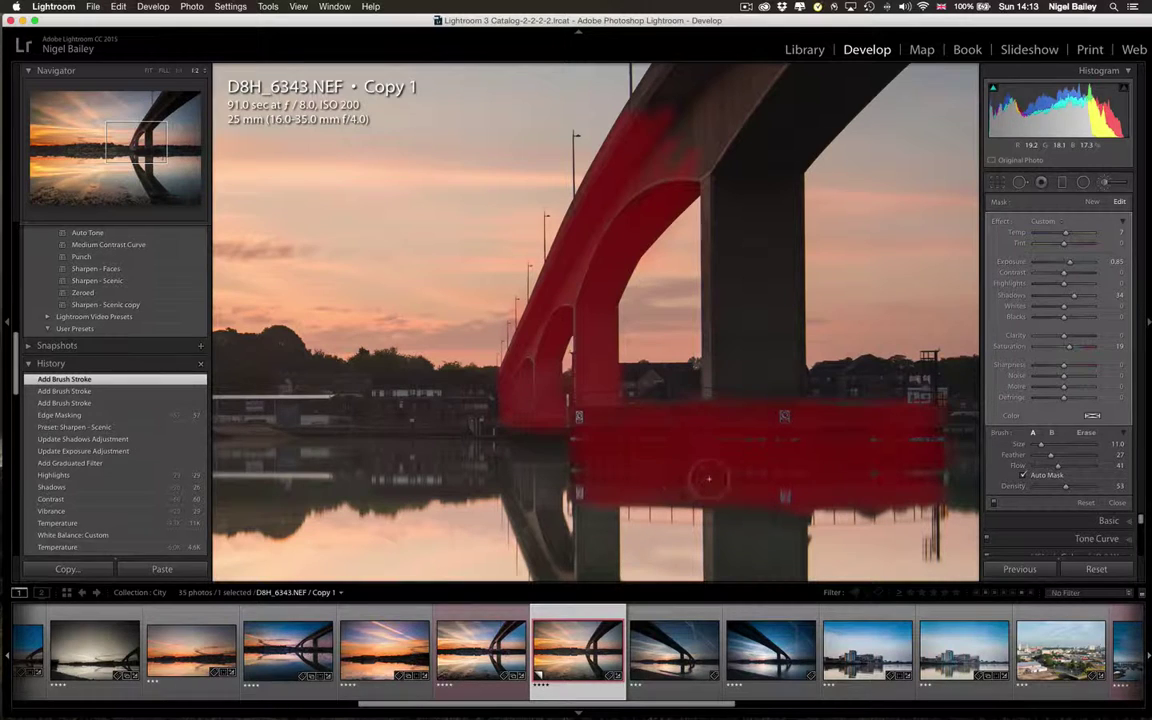
pyautogui.moveTo(657, 236); pyautogui.dragTo(514, 347)
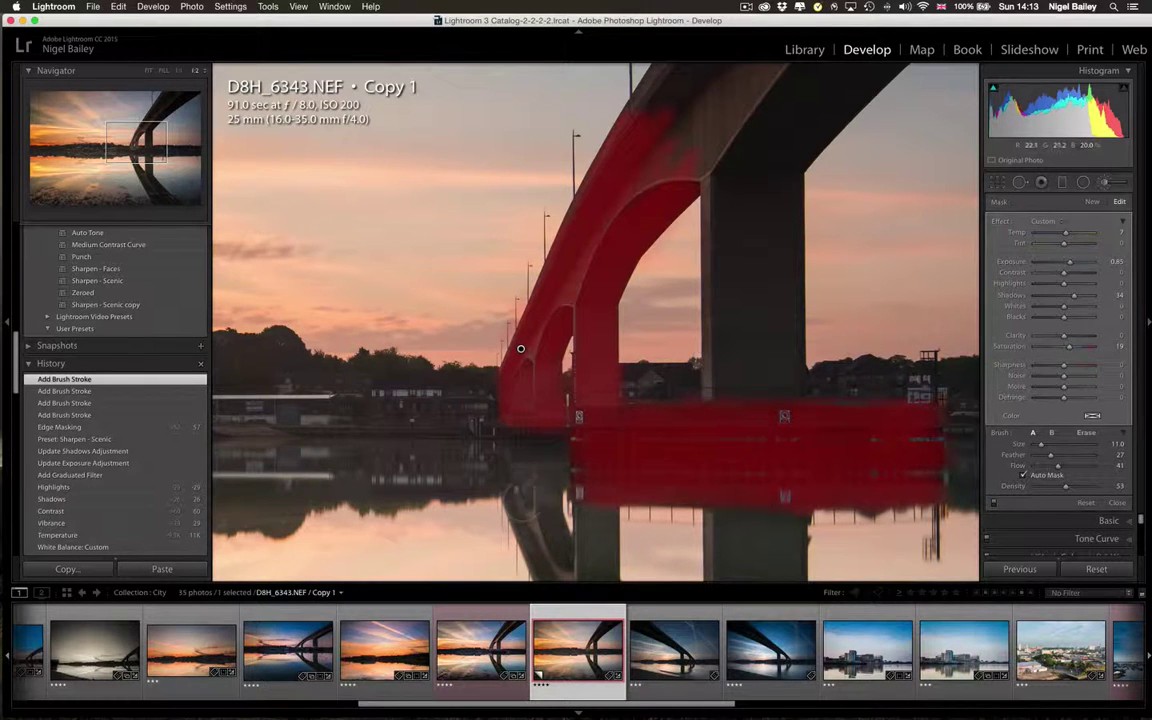
# Brush the reflection of the far arches and smaller pier in the water, using brush size 6.0
pyautogui.moveTo(525, 521)
pyautogui.mouseDown()
pyautogui.moveTo(519, 451)
pyautogui.moveTo(494, 401)
pyautogui.mouseUp()
pyautogui.scroll(-3, 494, 401)
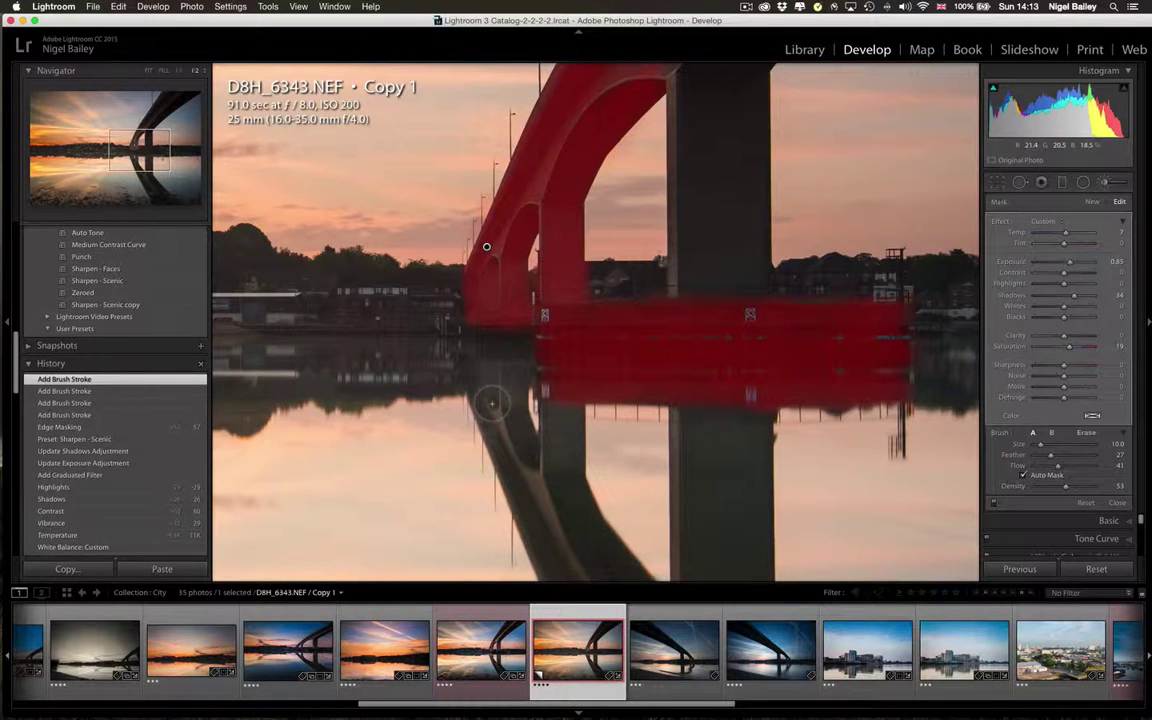
pyautogui.scroll(-2, 485, 412)
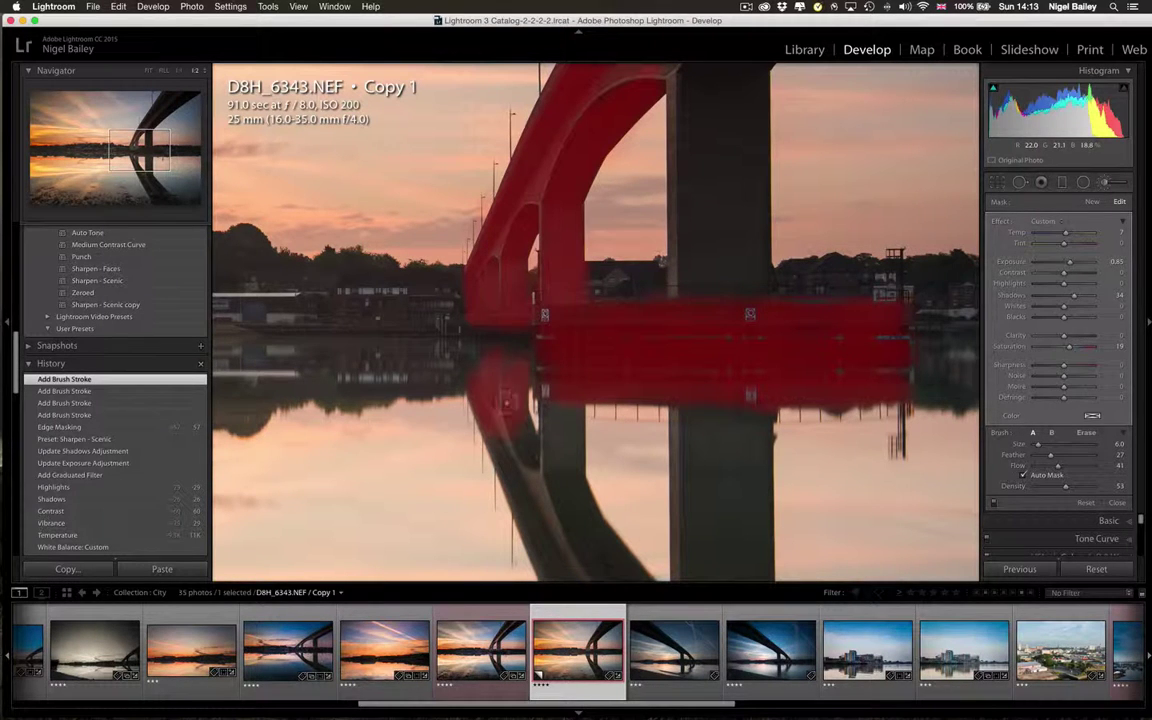
pyautogui.moveTo(508, 440)
pyautogui.mouseDown()
pyautogui.moveTo(460, 430)
pyautogui.moveTo(445, 412)
pyautogui.moveTo(470, 460)
pyautogui.moveTo(508, 408)
pyautogui.moveTo(466, 378)
pyautogui.moveTo(478, 395)
pyautogui.moveTo(476, 450)
pyautogui.moveTo(543, 554)
pyautogui.moveTo(485, 495)
pyautogui.moveTo(475, 420)
pyautogui.moveTo(498, 408)
pyautogui.moveTo(505, 358)
pyautogui.moveTo(500, 405)
pyautogui.mouseUp()
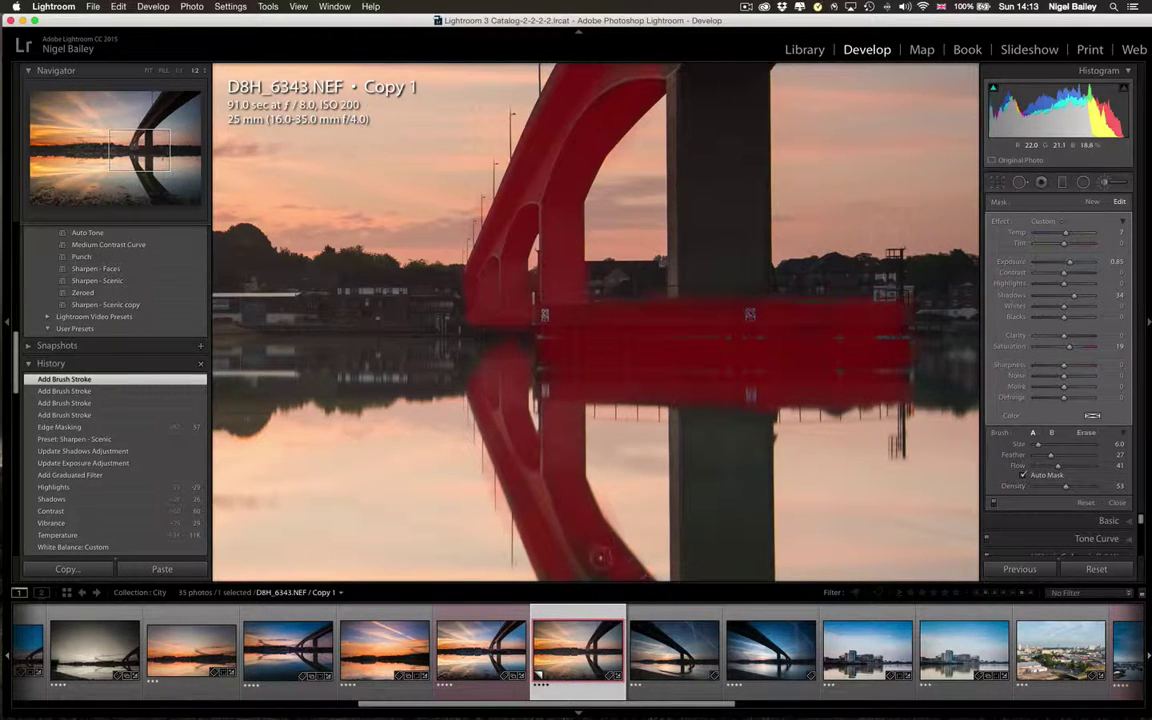
pyautogui.moveTo(583, 560)
pyautogui.mouseDown()
pyautogui.moveTo(594, 566)
pyautogui.moveTo(576, 548)
pyautogui.mouseUp()
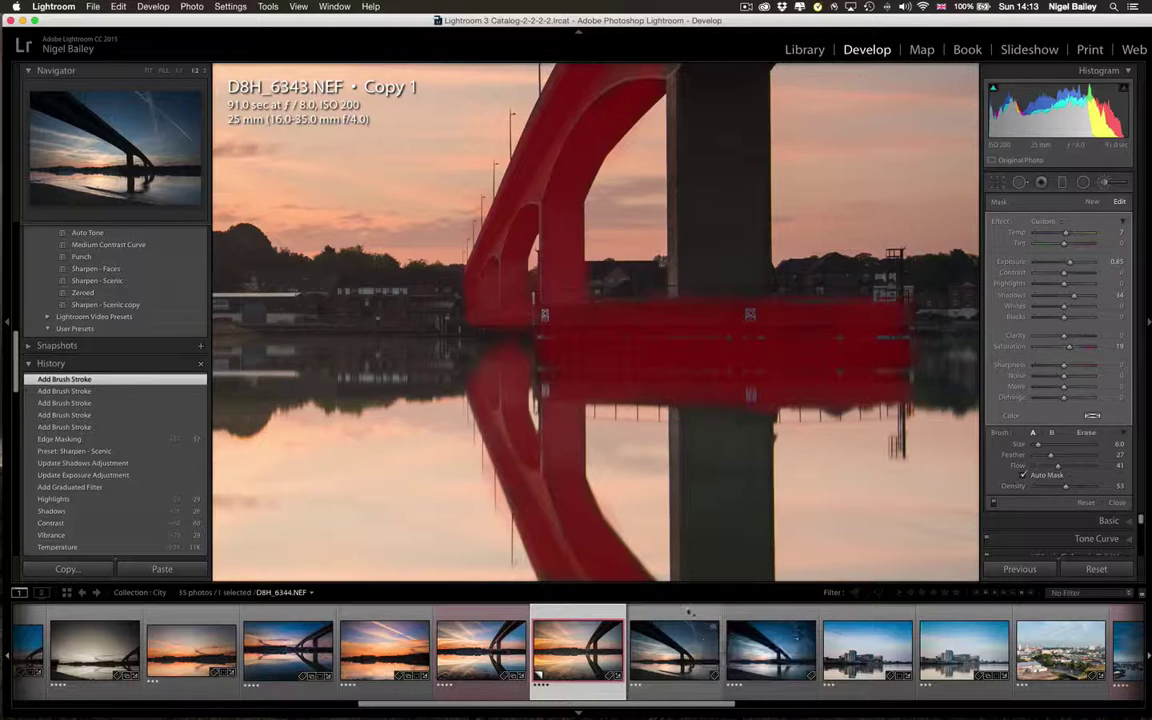
# Check the brushed bridge in the whole photo without the mask overlay, and return to the close-up with the overlay shown
pyautogui.press('super+minus')
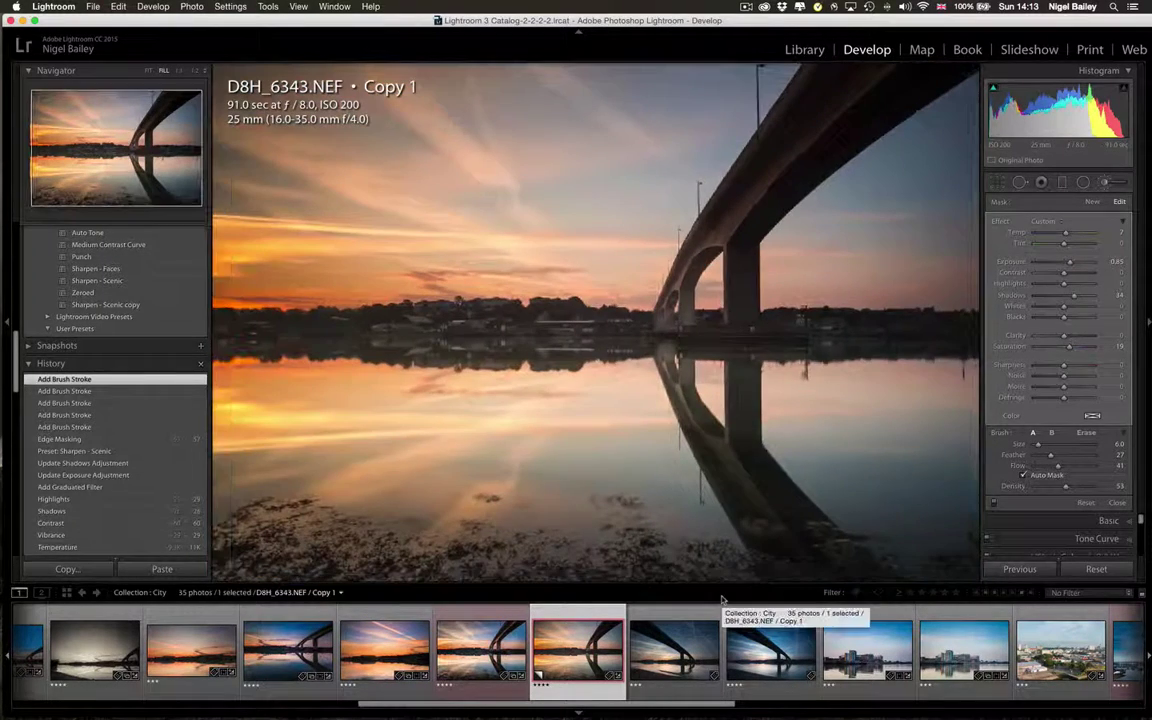
pyautogui.press('o')
pyautogui.press('super+equal')
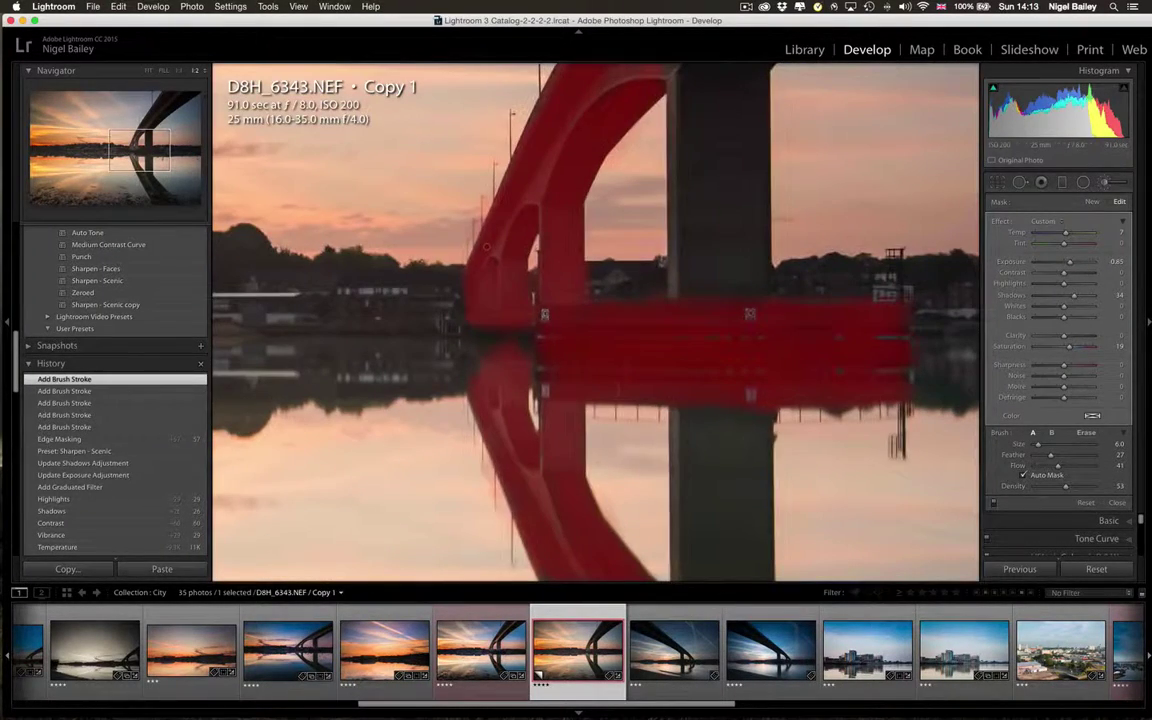
# Brush the mask over the bridge's main span up to the photo's upper edge, using brush size 11.0
pyautogui.moveTo(486, 247); pyautogui.dragTo(240, 501)
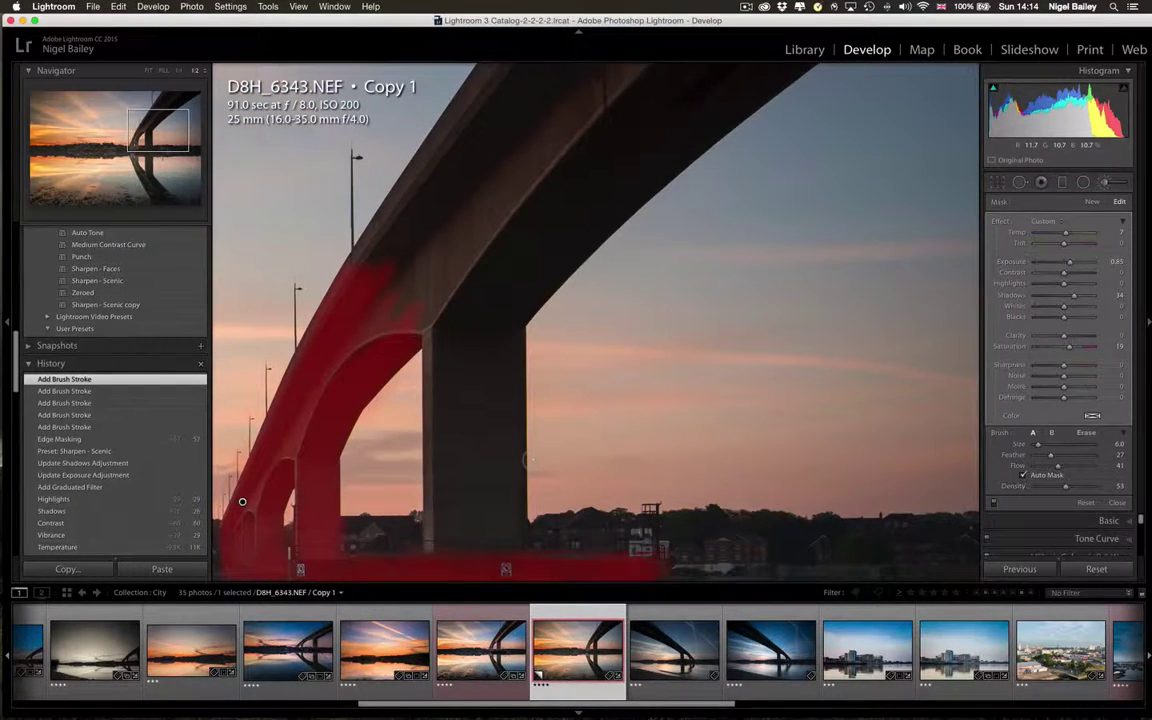
pyautogui.press('z')
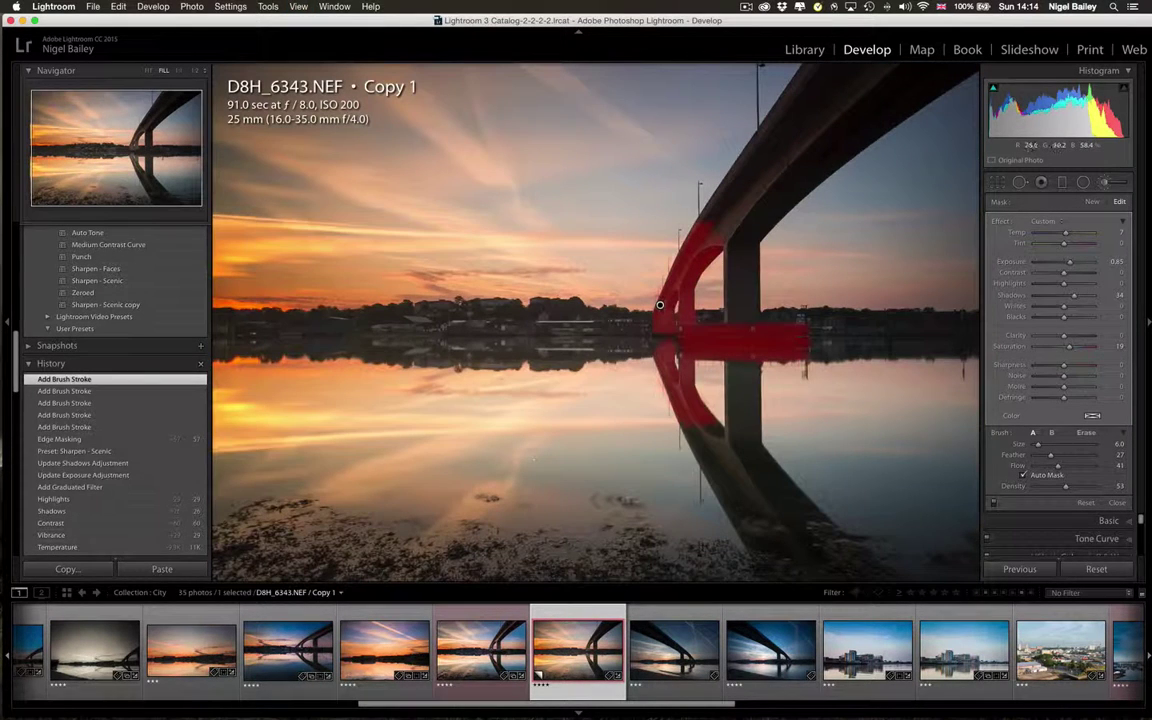
pyautogui.scroll(5, 757, 204)
pyautogui.moveTo(722, 216)
pyautogui.mouseDown()
pyautogui.moveTo(745, 182)
pyautogui.moveTo(825, 130)
pyautogui.moveTo(745, 110)
pyautogui.moveTo(720, 80)
pyautogui.moveTo(878, 85)
pyautogui.moveTo(785, 65)
pyautogui.moveTo(818, 113)
pyautogui.moveTo(850, 65)
pyautogui.moveTo(960, 58)
pyautogui.moveTo(859, 50)
pyautogui.moveTo(705, 134)
pyautogui.moveTo(785, 193)
pyautogui.moveTo(771, 185)
pyautogui.moveTo(856, 116)
pyautogui.moveTo(840, 95)
pyautogui.moveTo(886, 85)
pyautogui.moveTo(667, 155)
pyautogui.moveTo(695, 146)
pyautogui.mouseUp()
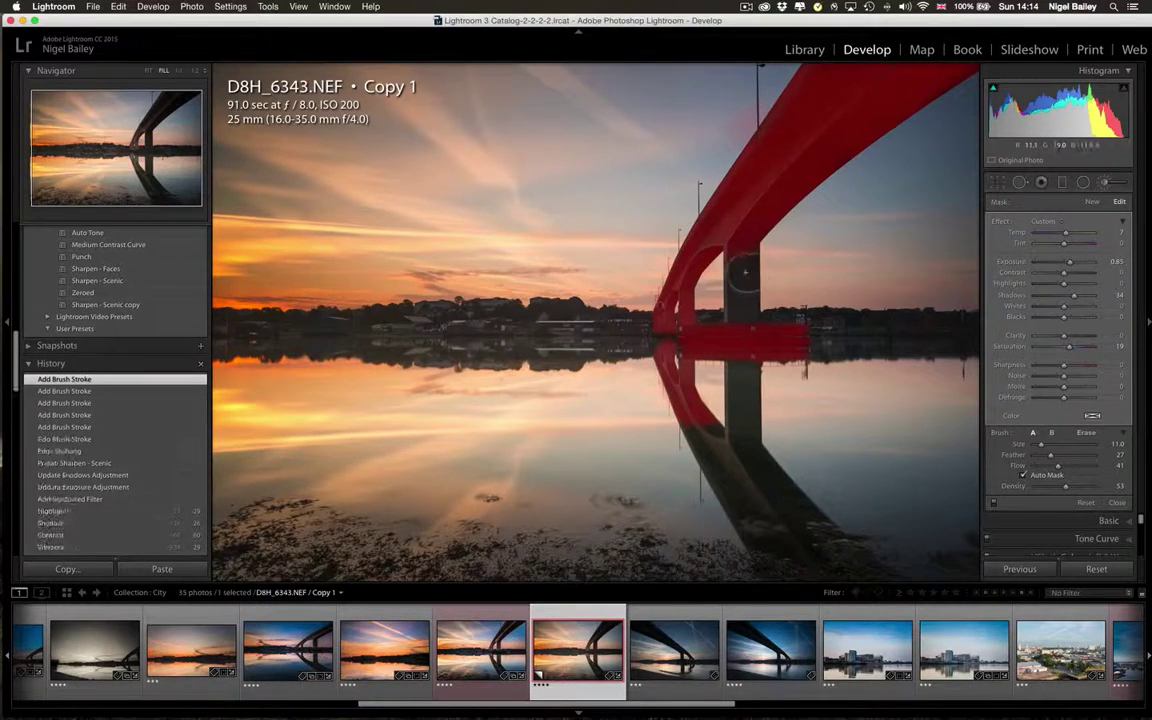
# Brush over the main pier, its reflection and the rest of the bridge's reflection down to the foreground, using brush size 9.0
pyautogui.press('[')
pyautogui.press('[')
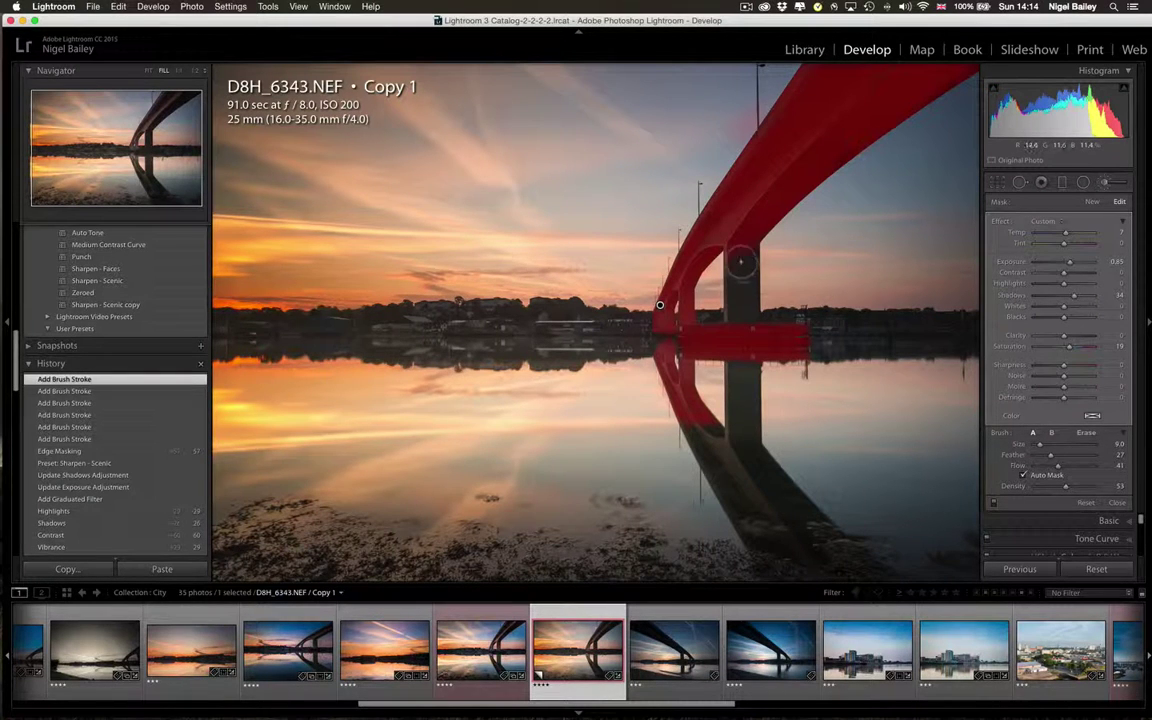
pyautogui.moveTo(740, 263); pyautogui.dragTo(736, 440)
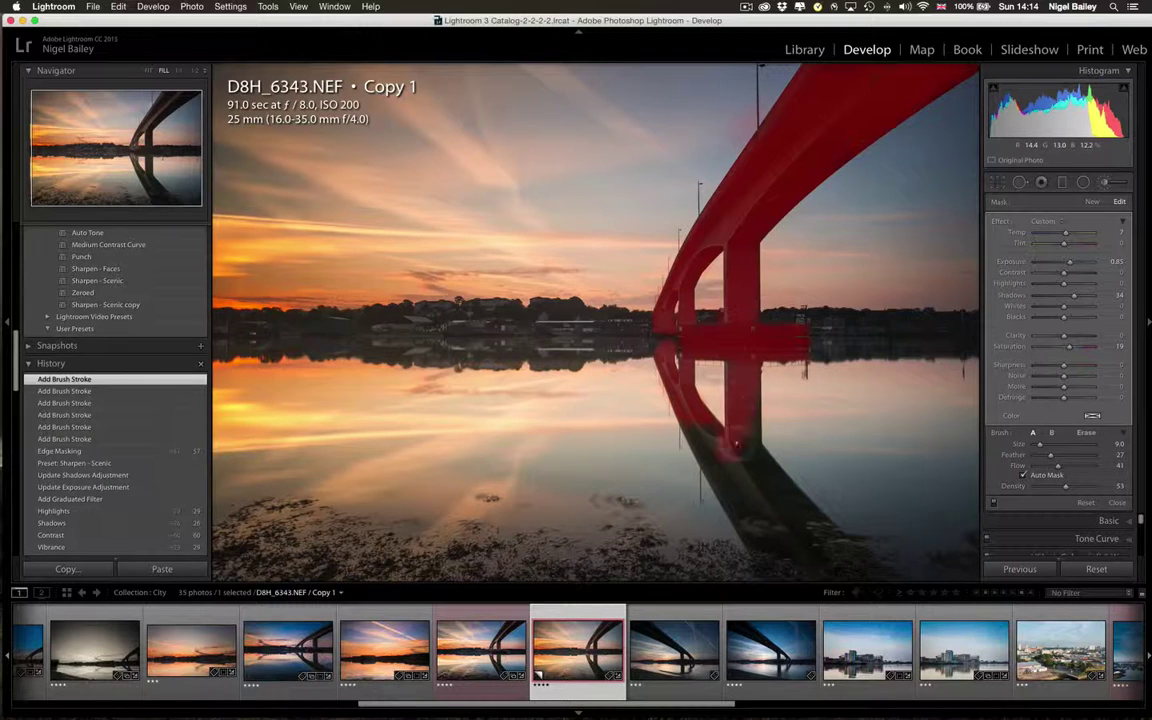
pyautogui.moveTo(666, 385)
pyautogui.mouseDown()
pyautogui.moveTo(665, 470)
pyautogui.moveTo(735, 513)
pyautogui.moveTo(660, 455)
pyautogui.mouseUp()
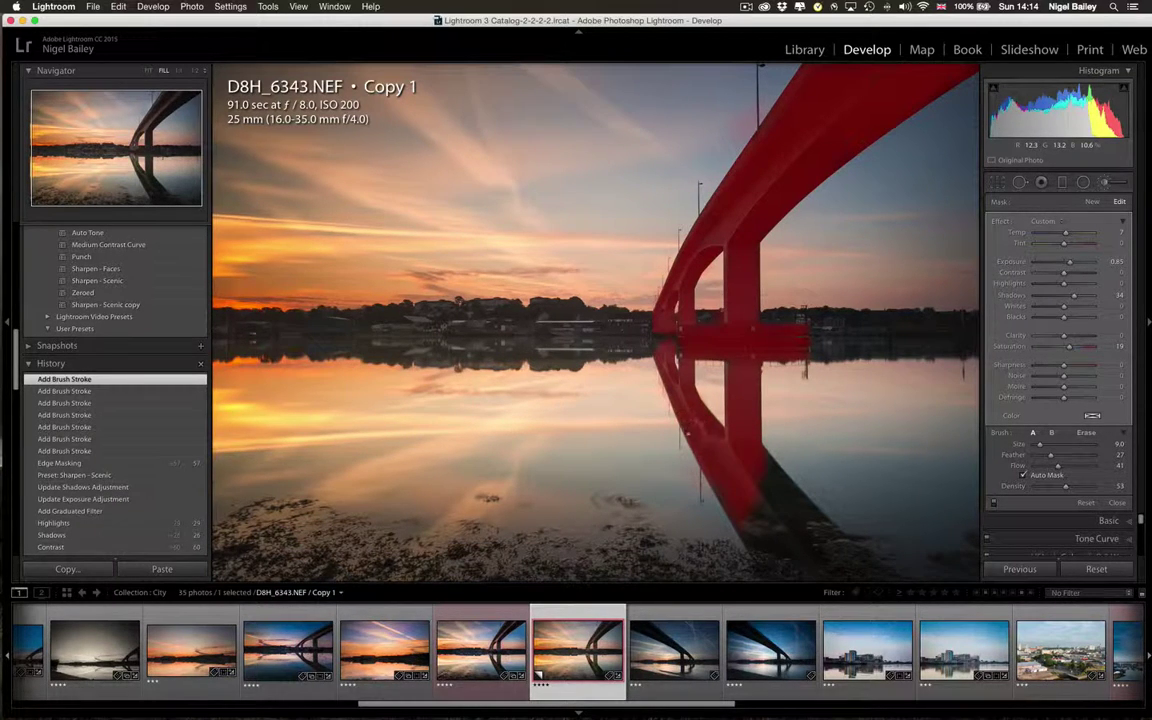
pyautogui.moveTo(629, 377)
pyautogui.mouseDown()
pyautogui.moveTo(698, 497)
pyautogui.moveTo(797, 553)
pyautogui.moveTo(766, 481)
pyautogui.moveTo(778, 486)
pyautogui.moveTo(710, 442)
pyautogui.moveTo(776, 519)
pyautogui.mouseUp()
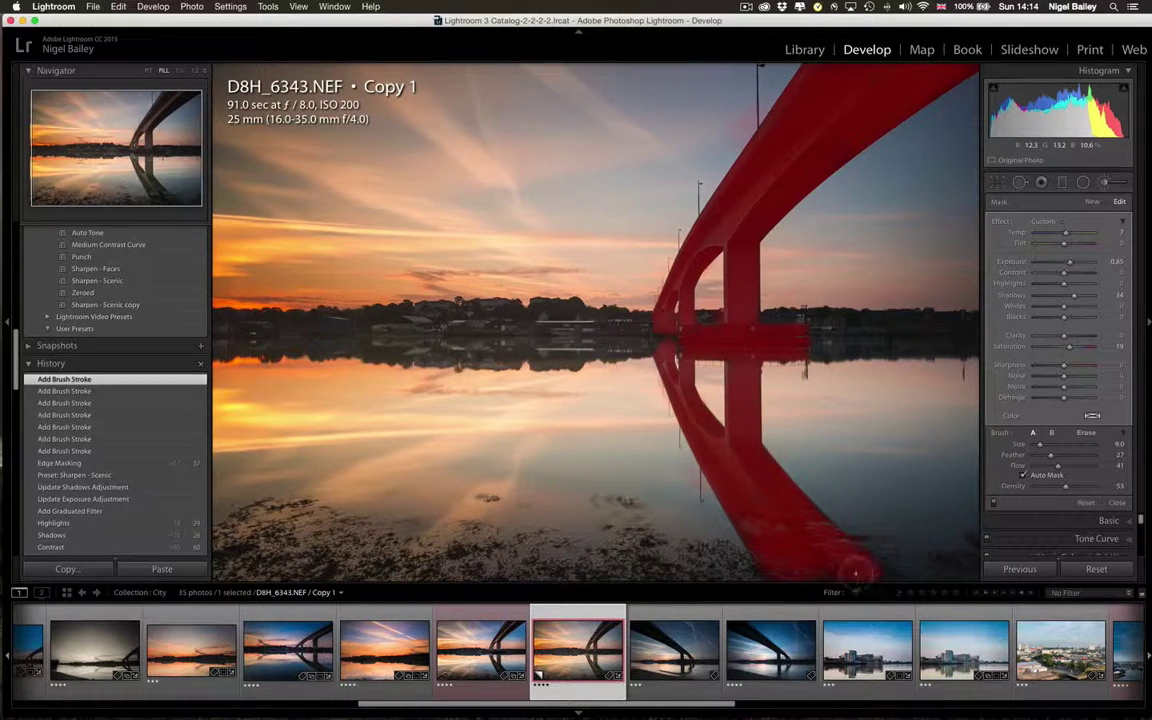
pyautogui.moveTo(854, 568)
pyautogui.mouseDown()
pyautogui.moveTo(771, 568)
pyautogui.moveTo(690, 488)
pyautogui.mouseUp()
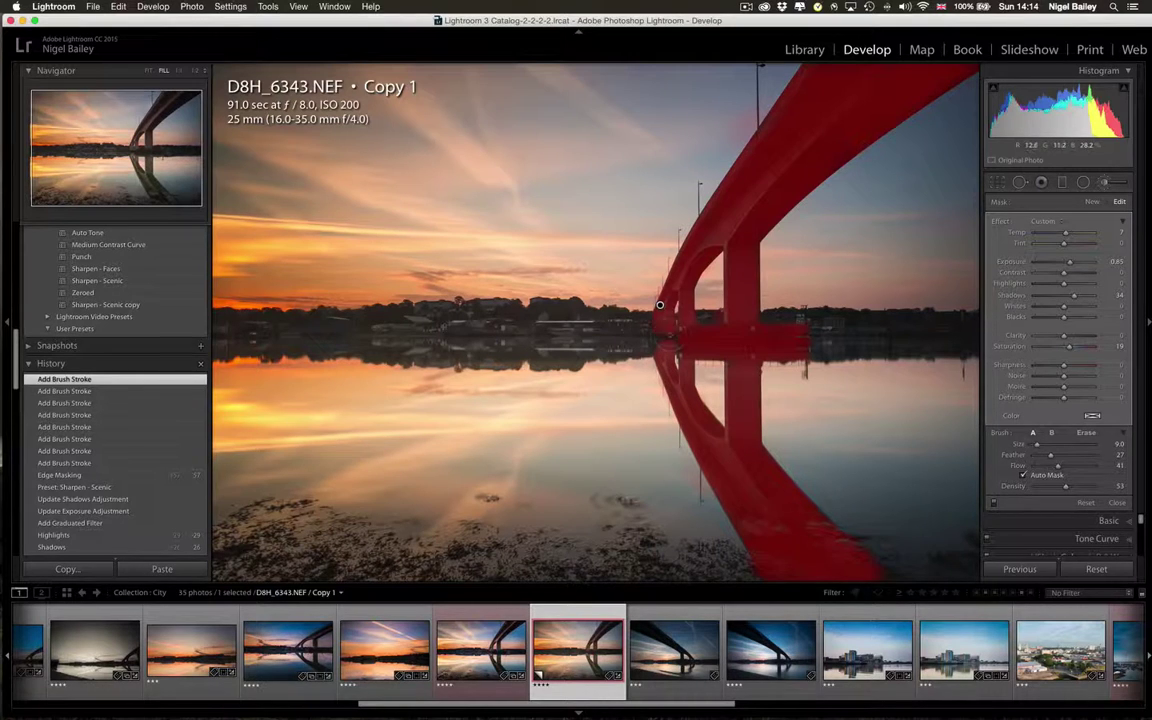
# Hide the mask overlay and compare the photo with the brush adjustments switched off and on again
pyautogui.scroll(2, 879, 324)
pyautogui.press('o')
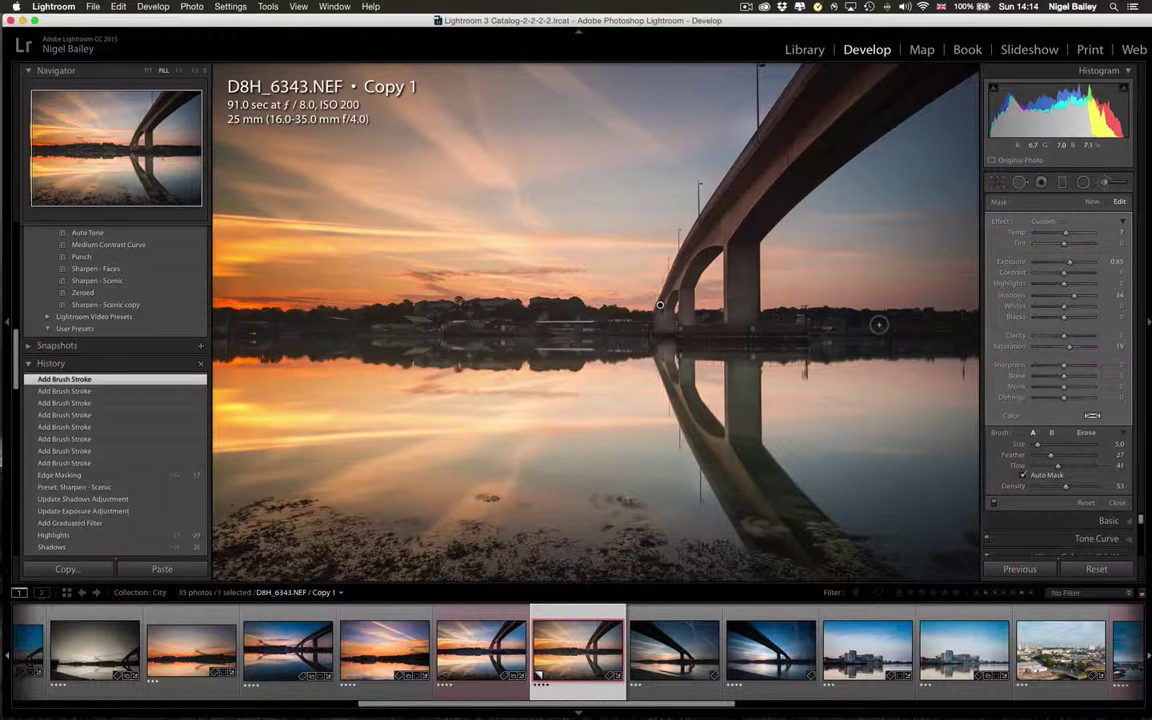
pyautogui.click(996, 508)
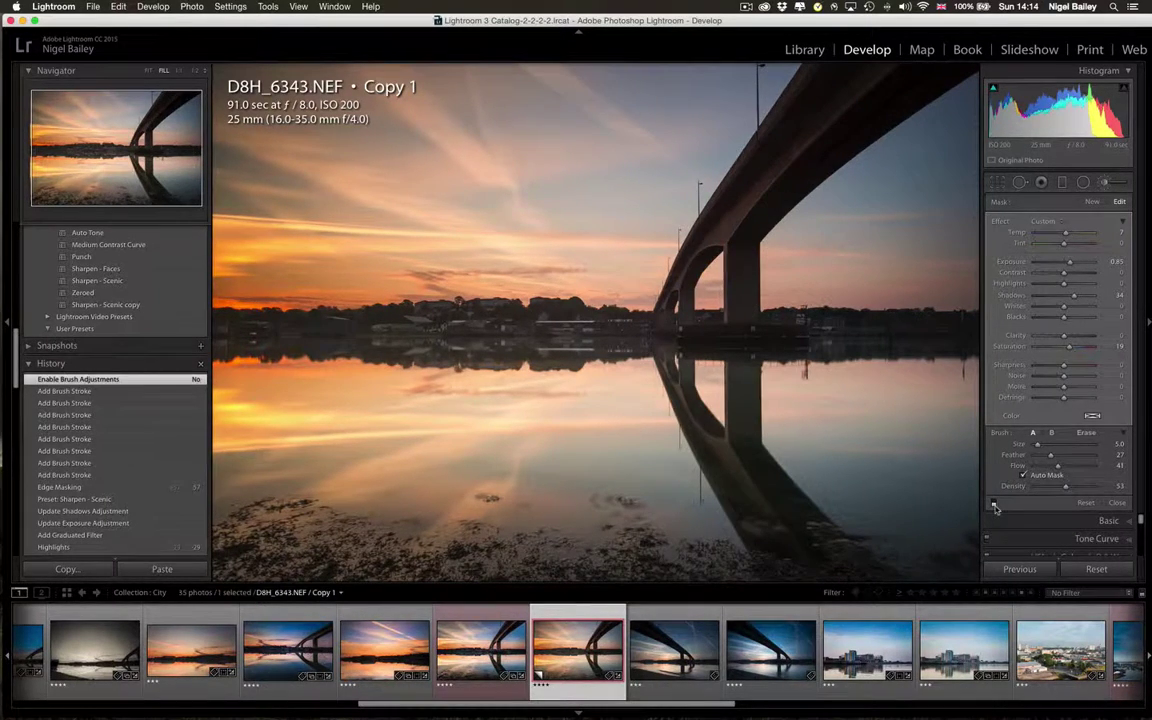
pyautogui.click(994, 506)
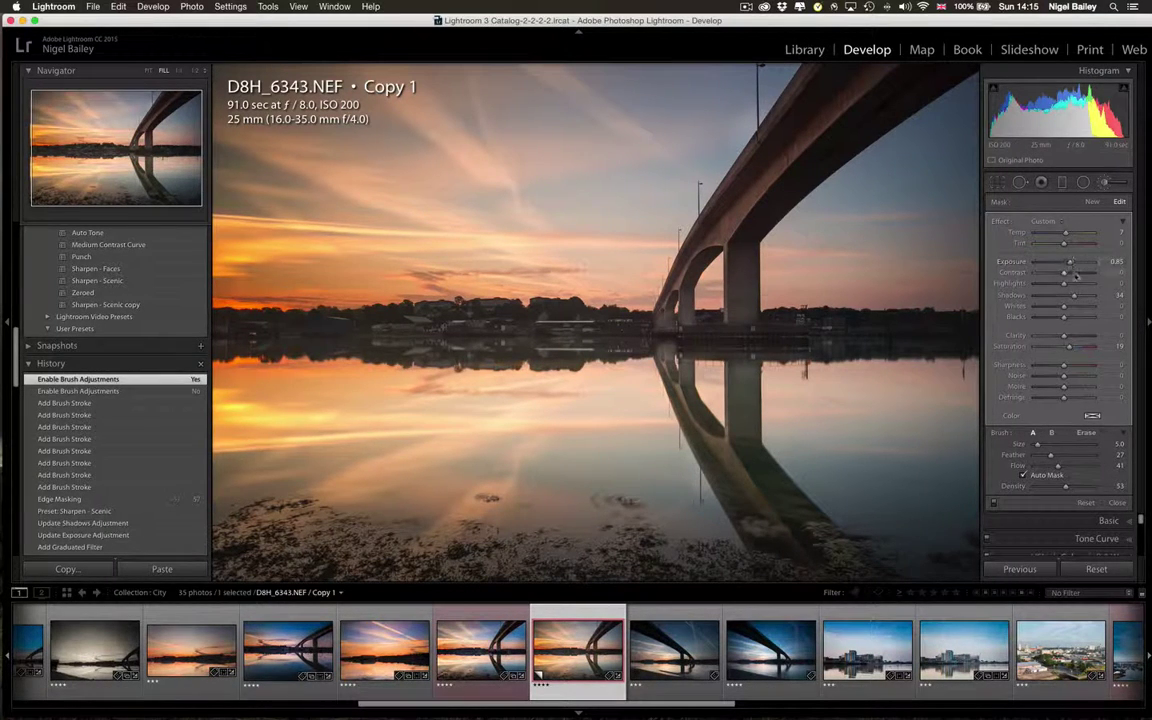
# Set the bridge brush adjustment's exposure to 1.12 and its shadows to 11
pyautogui.moveTo(1085, 263); pyautogui.dragTo(1091, 266)
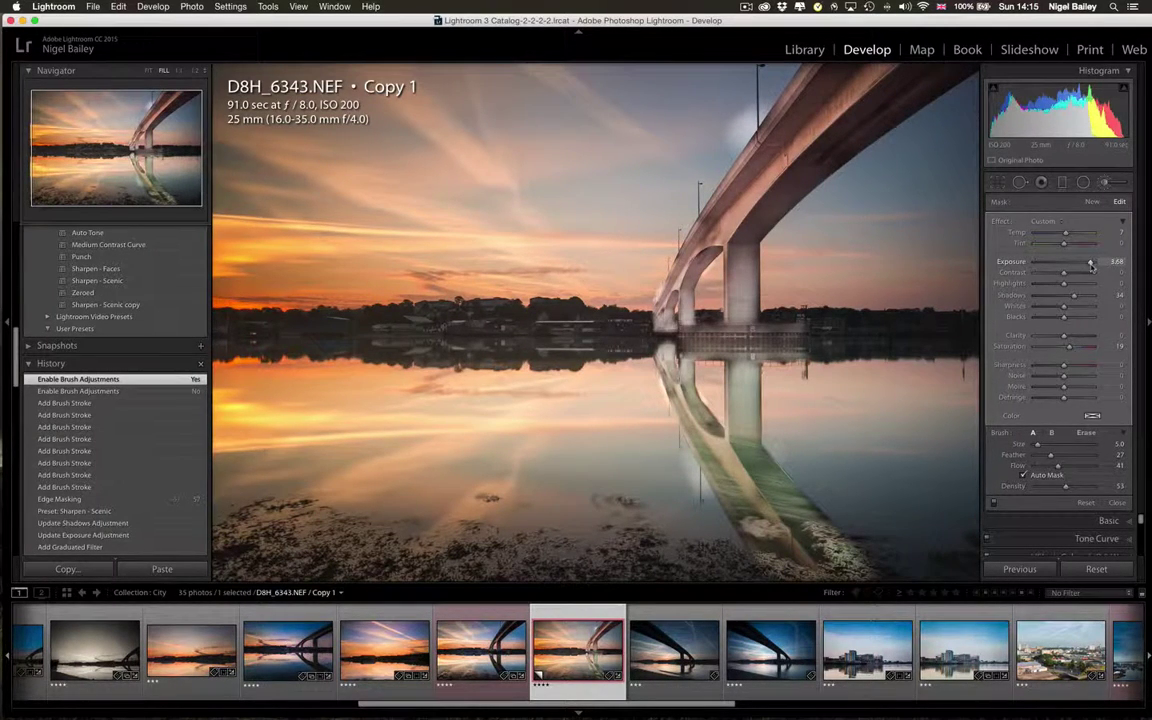
pyautogui.moveTo(1091, 265); pyautogui.dragTo(1076, 276)
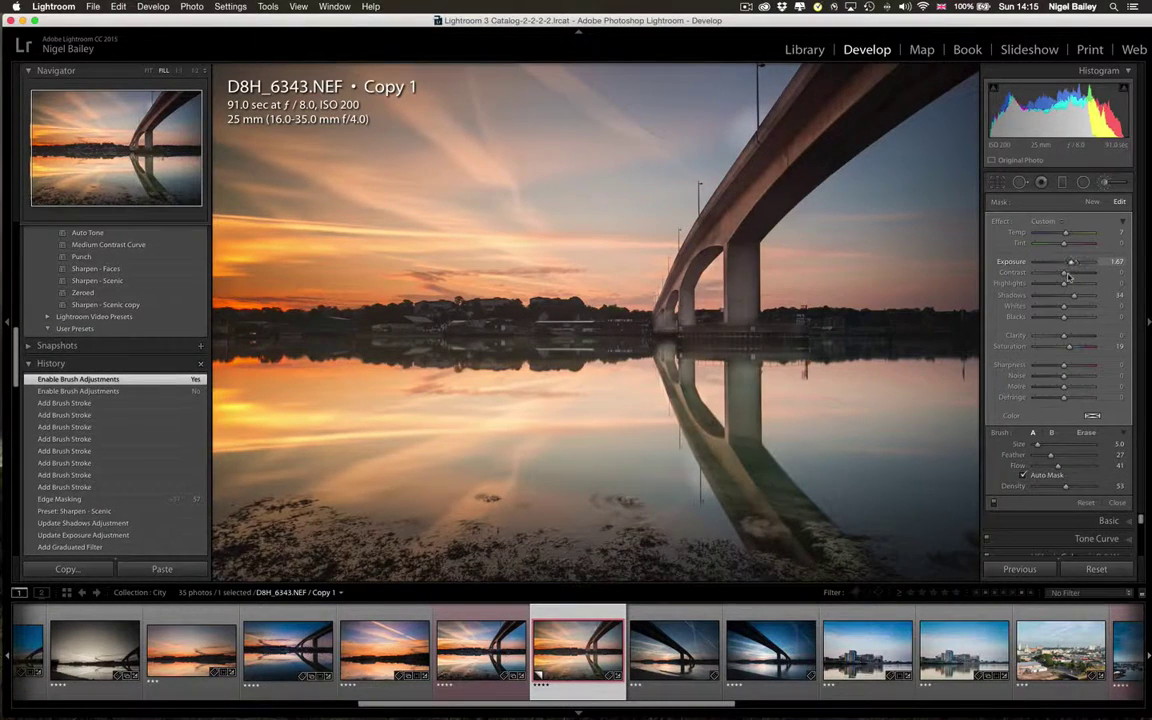
pyautogui.moveTo(1077, 276); pyautogui.dragTo(1074, 273)
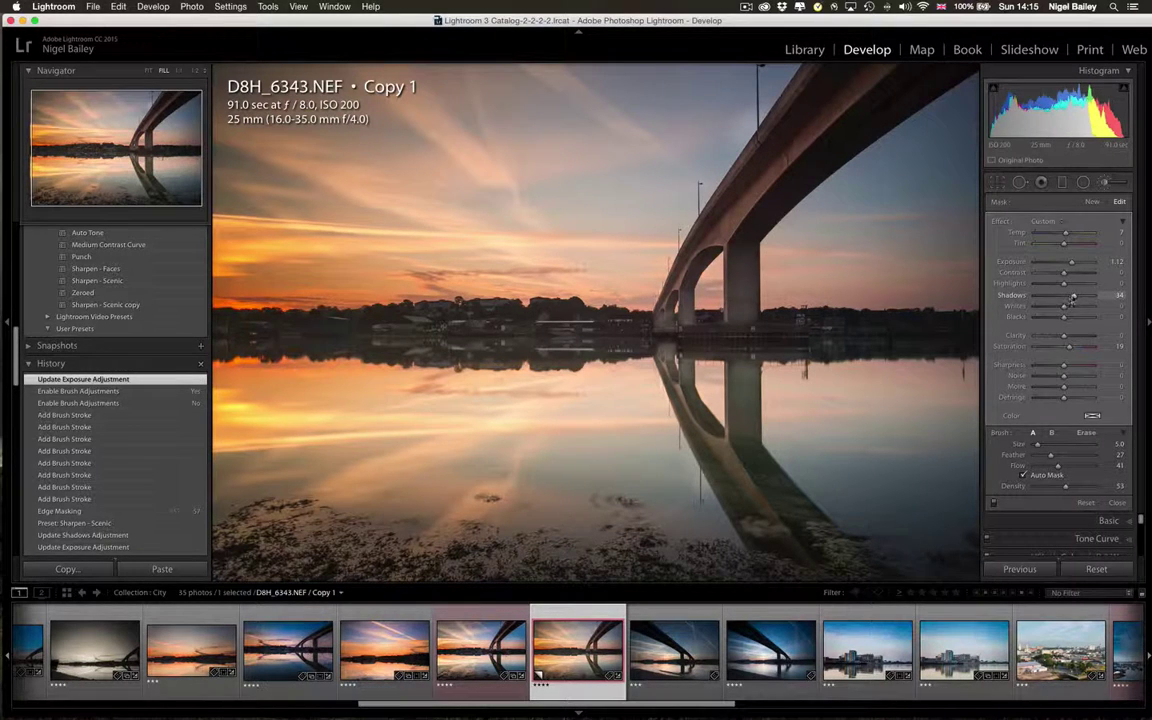
pyautogui.moveTo(1066, 300); pyautogui.dragTo(1063, 302)
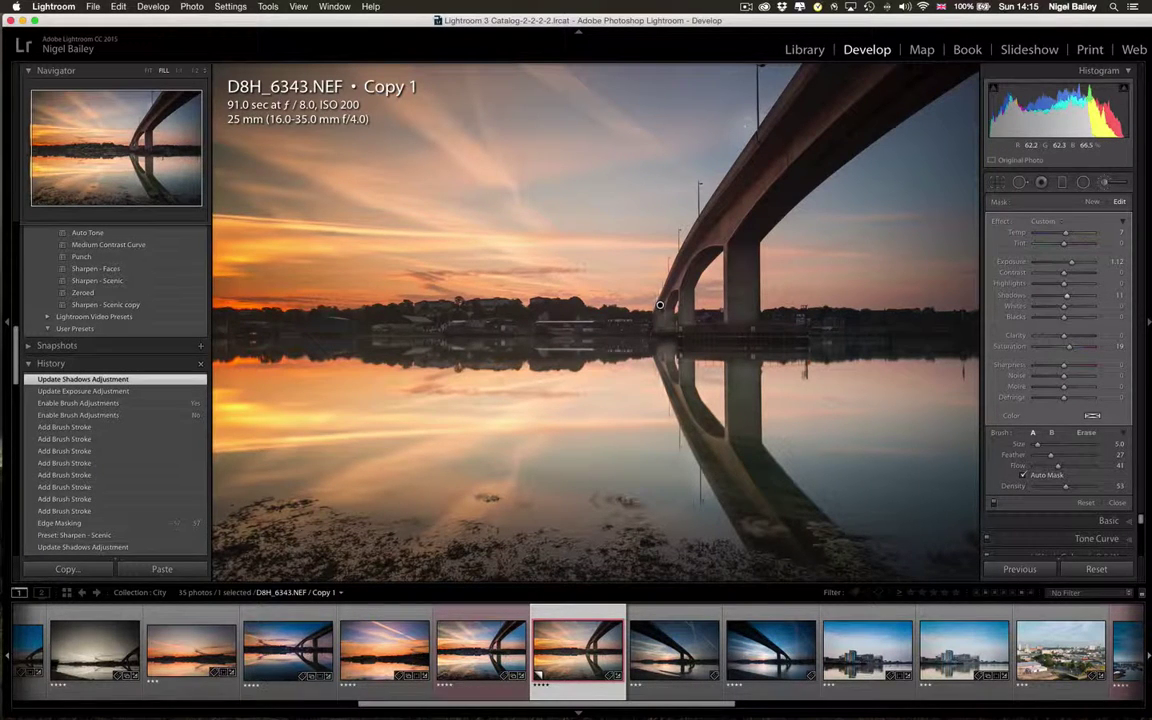
# With the mask overlay shown, erase the spill from the sky beside the tall lamp post, rebrush the deck edge at size 9.0, and hide the overlay
pyautogui.moveTo(660, 305)
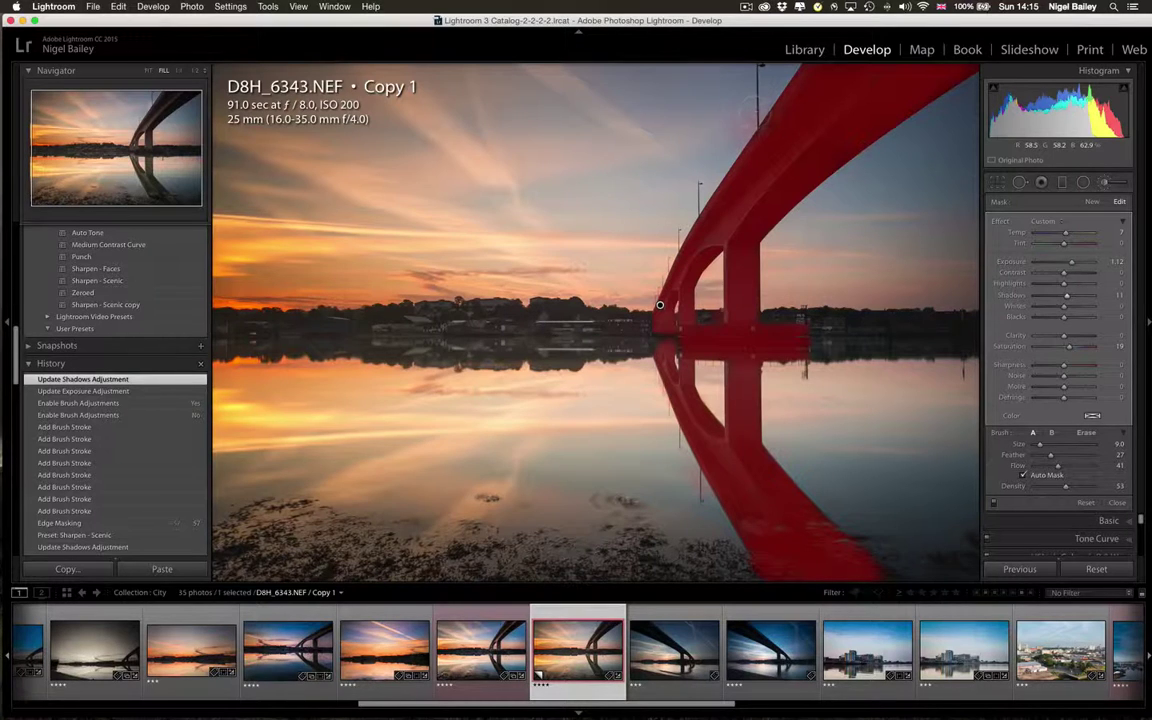
pyautogui.press('alt')
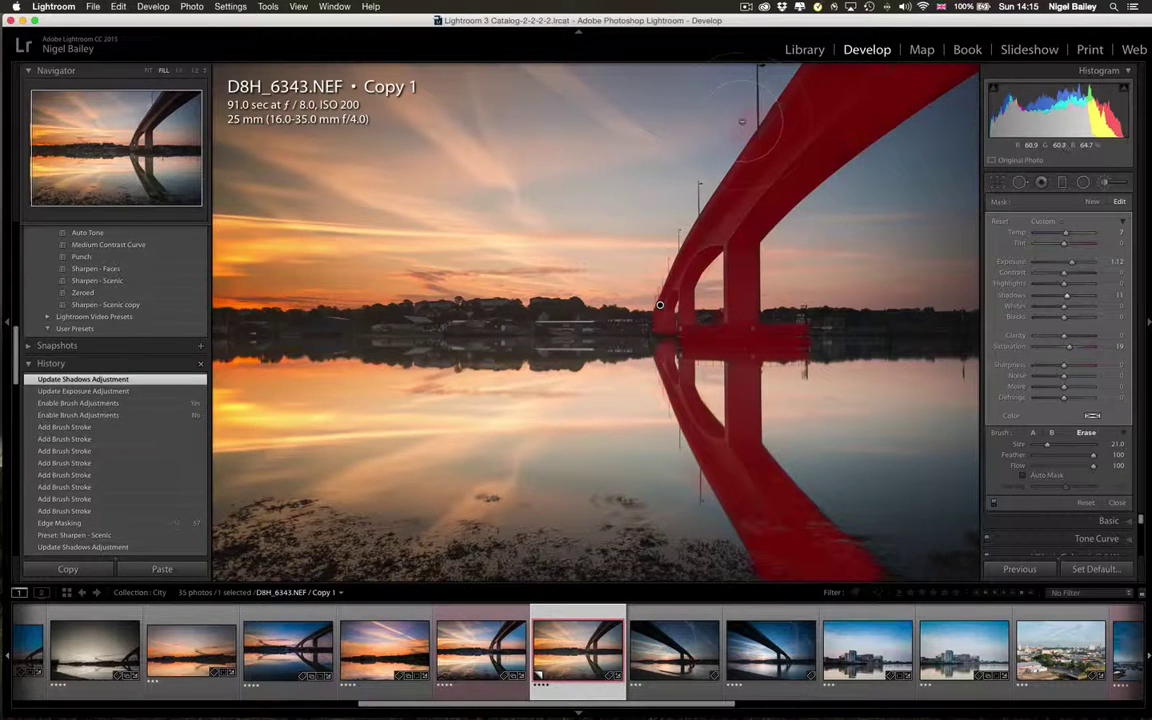
pyautogui.moveTo(764, 108); pyautogui.dragTo(782, 118)
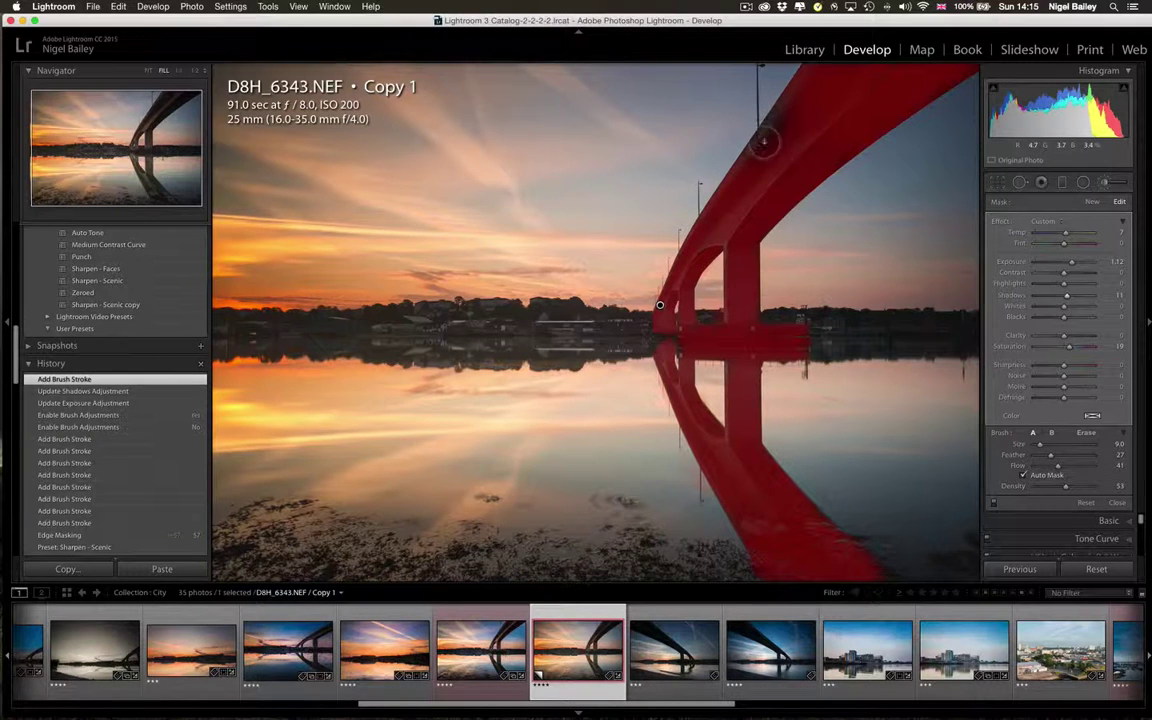
pyautogui.press('[')
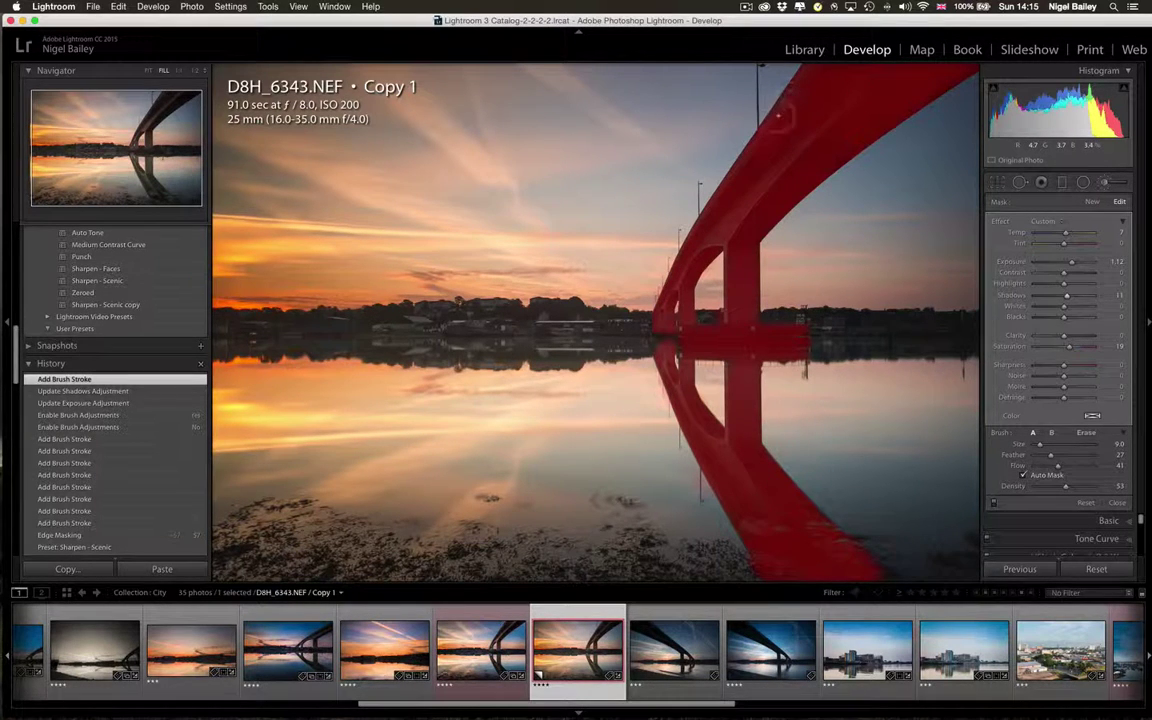
pyautogui.moveTo(773, 160)
pyautogui.mouseDown()
pyautogui.moveTo(796, 136)
pyautogui.moveTo(800, 158)
pyautogui.moveTo(816, 158)
pyautogui.moveTo(871, 117)
pyautogui.moveTo(783, 141)
pyautogui.mouseUp()
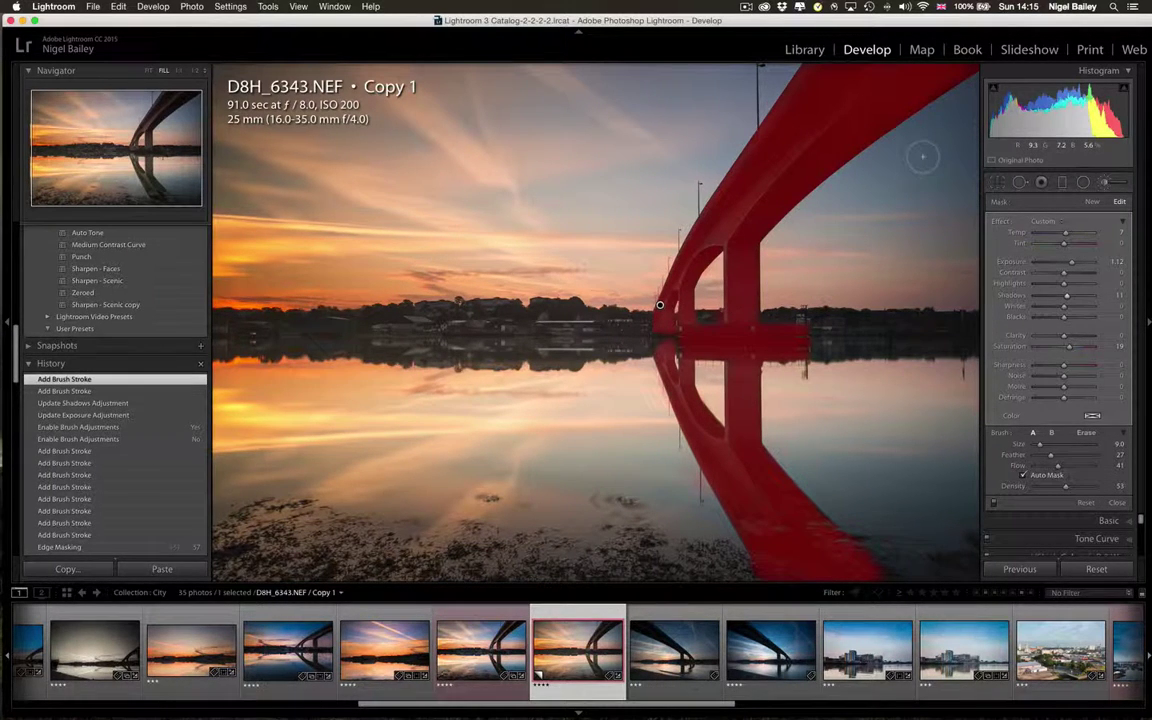
pyautogui.press('o')
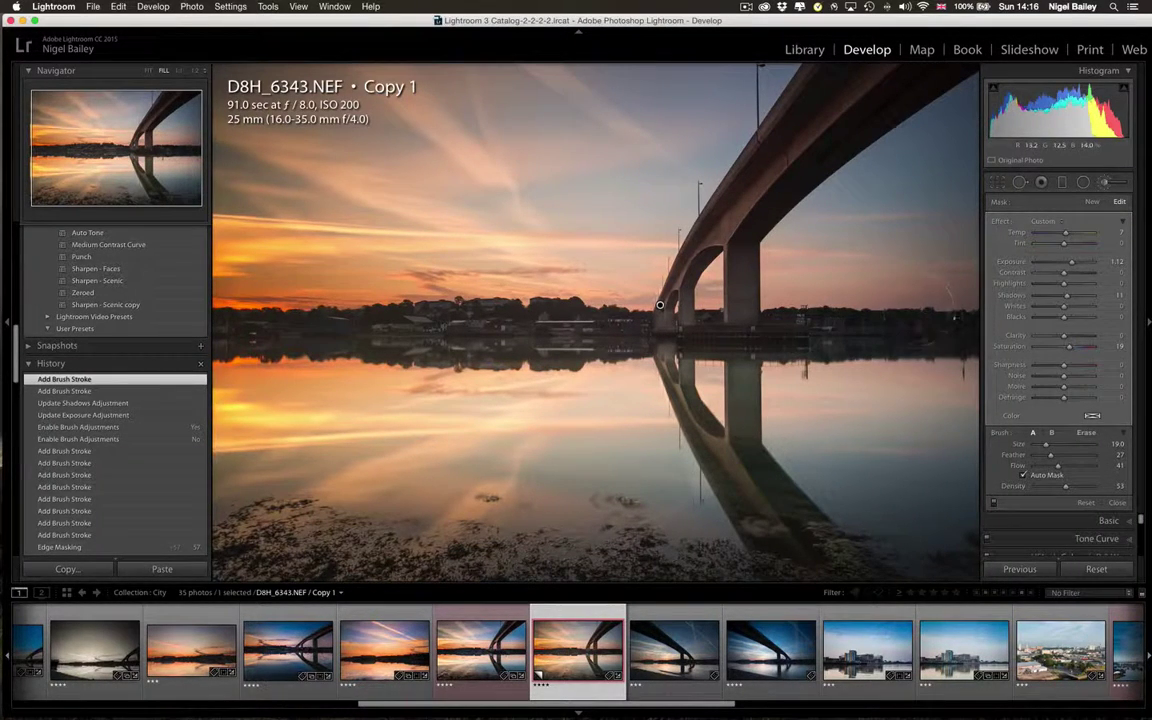
# Start a new brush adjustment with exposure reset to 0.00 and temperature 90
pyautogui.click(1104, 185)
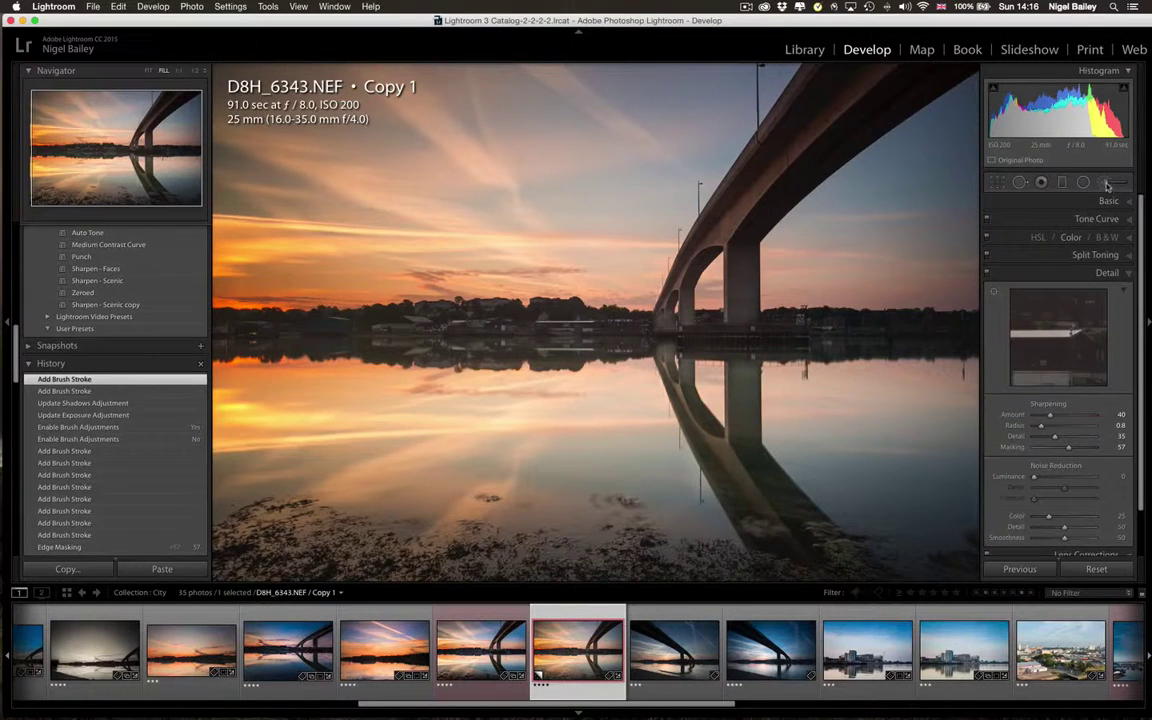
pyautogui.click(1104, 185)
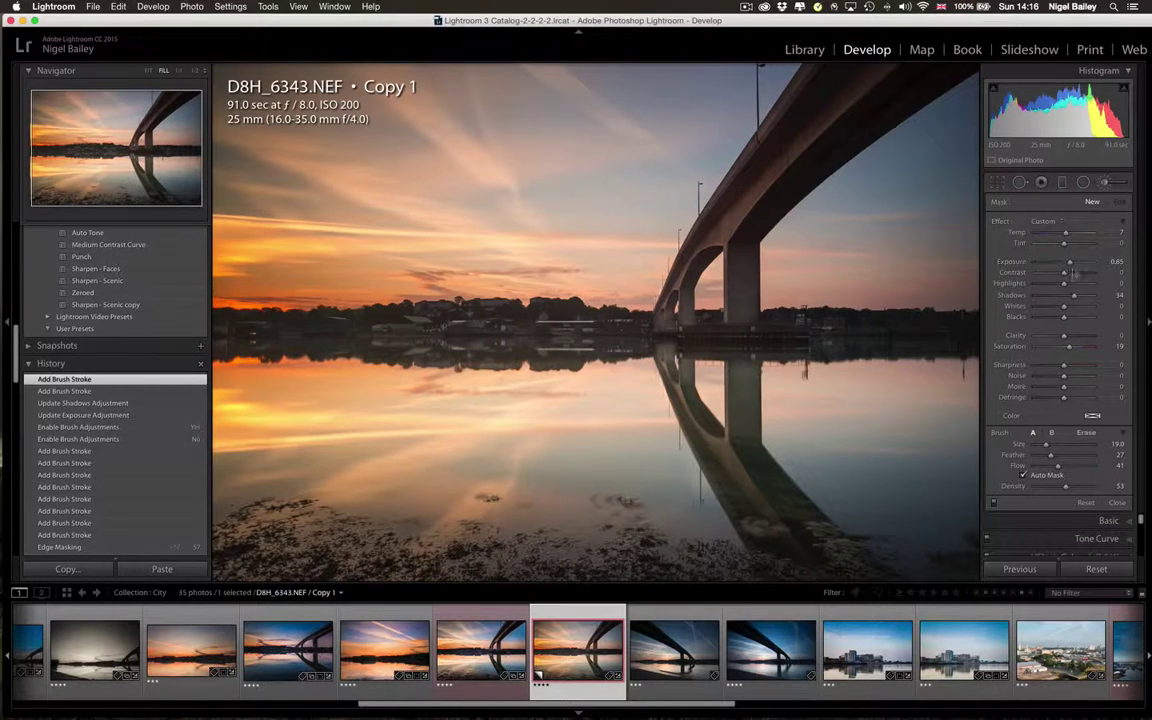
pyautogui.moveTo(1071, 265); pyautogui.dragTo(1064, 271)
pyautogui.moveTo(1060, 261); pyautogui.dragTo(1074, 261)
pyautogui.doubleClick(1014, 262)
pyautogui.moveTo(1083, 234); pyautogui.dragTo(1090, 233)
# Set up the brush with Auto Mask off, size 27.0, feather 45, flow 23 and density 58
pyautogui.scroll(4, 426, 281)
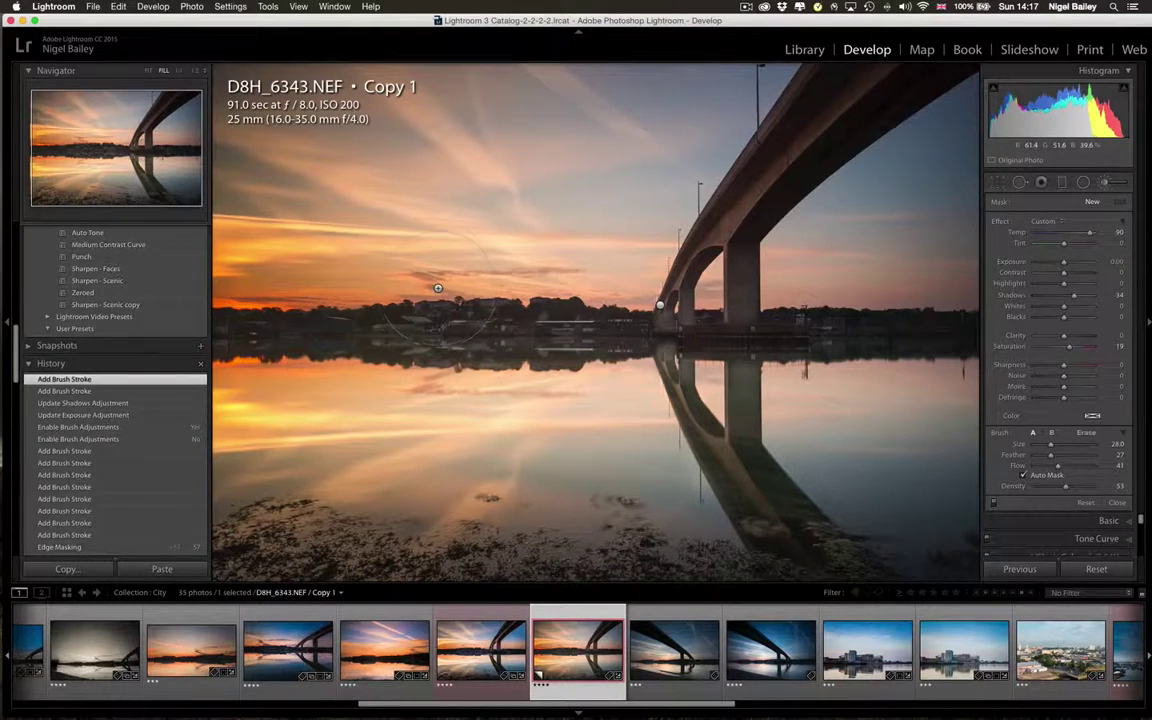
pyautogui.scroll(2, 426, 281)
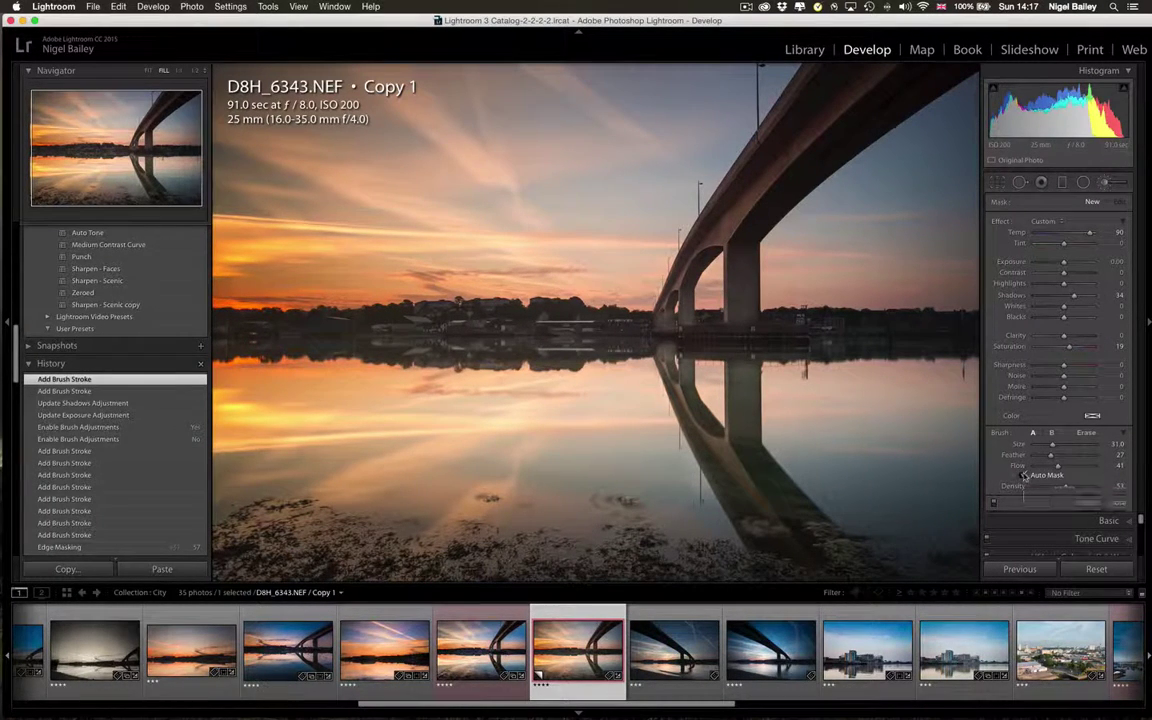
pyautogui.click(1058, 475)
pyautogui.moveTo(1058, 466)
pyautogui.mouseDown()
pyautogui.moveTo(1048, 467)
pyautogui.moveTo(1061, 456)
pyautogui.mouseUp()
pyautogui.scroll(-2, 285, 258)
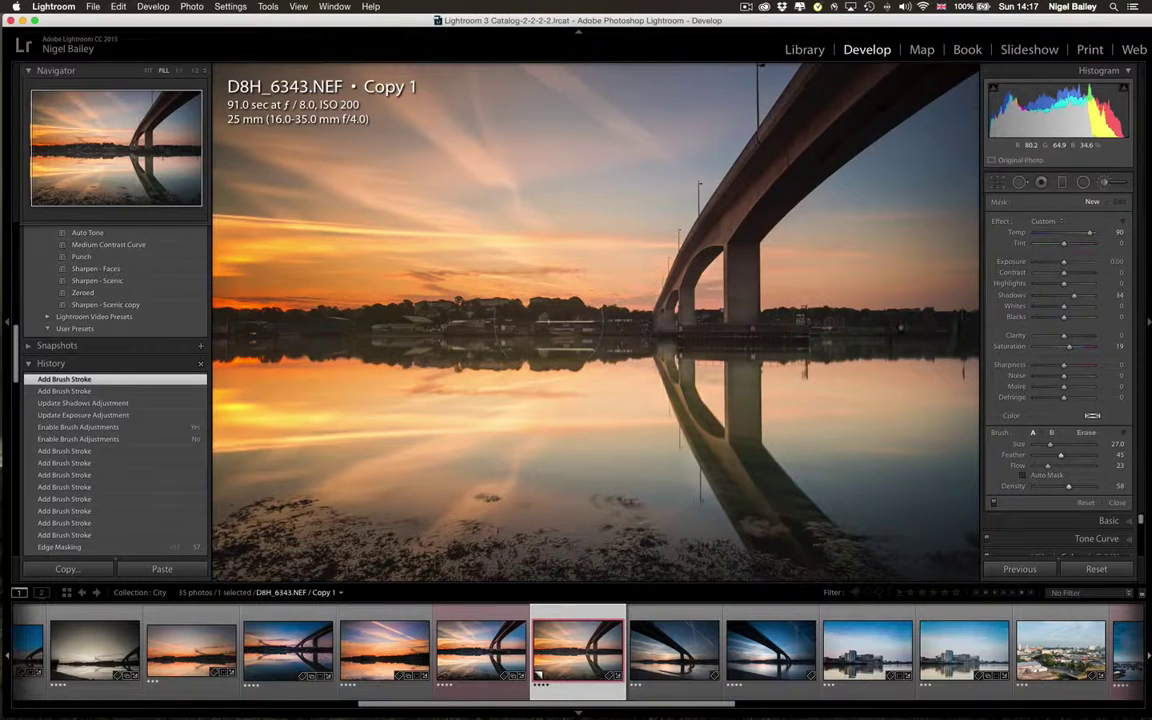
# Brush the warm sunset sky along the horizon and set that adjustment's temperature to 59 and tint to 24
pyautogui.click(812, 295)
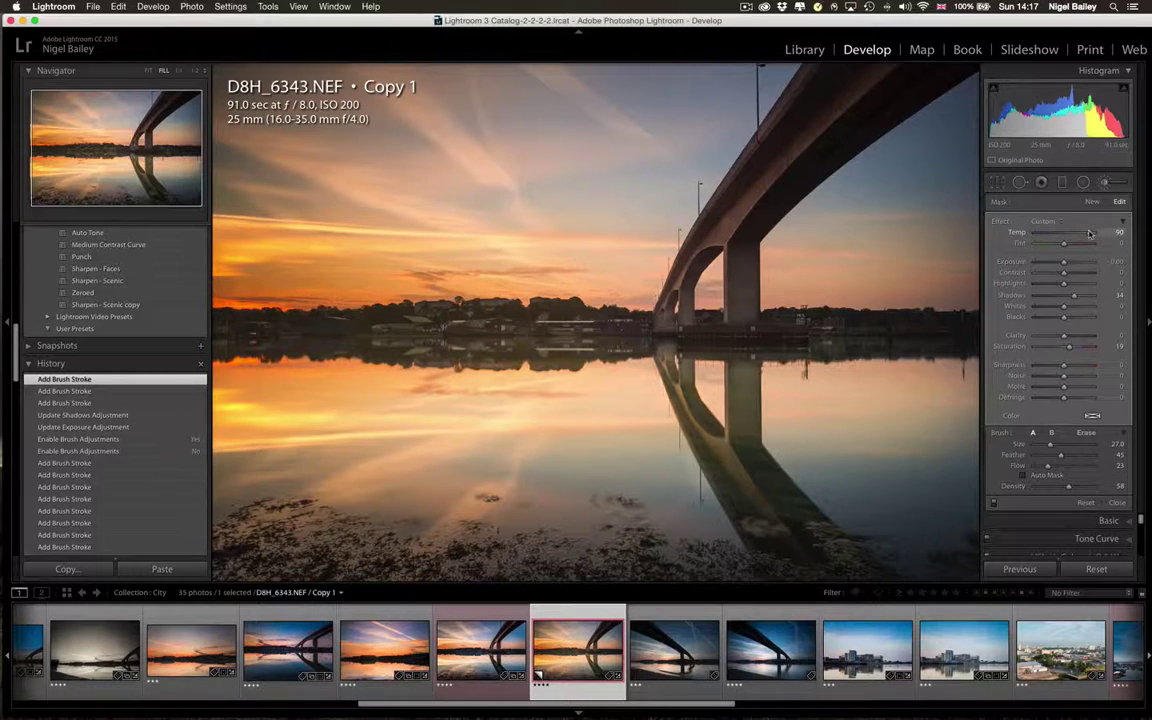
pyautogui.moveTo(1090, 233)
pyautogui.mouseDown()
pyautogui.moveTo(1035, 238)
pyautogui.moveTo(1080, 238)
pyautogui.mouseUp()
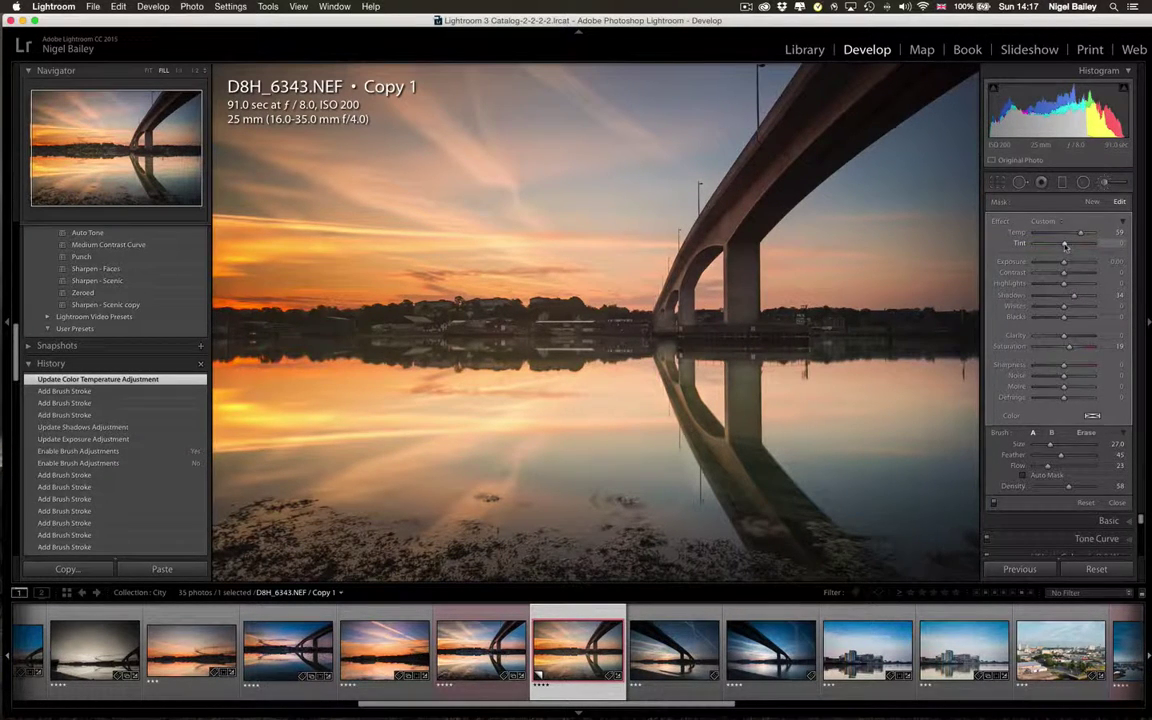
pyautogui.moveTo(1068, 245)
pyautogui.mouseDown()
pyautogui.moveTo(1131, 248)
pyautogui.moveTo(1071, 251)
pyautogui.mouseUp()
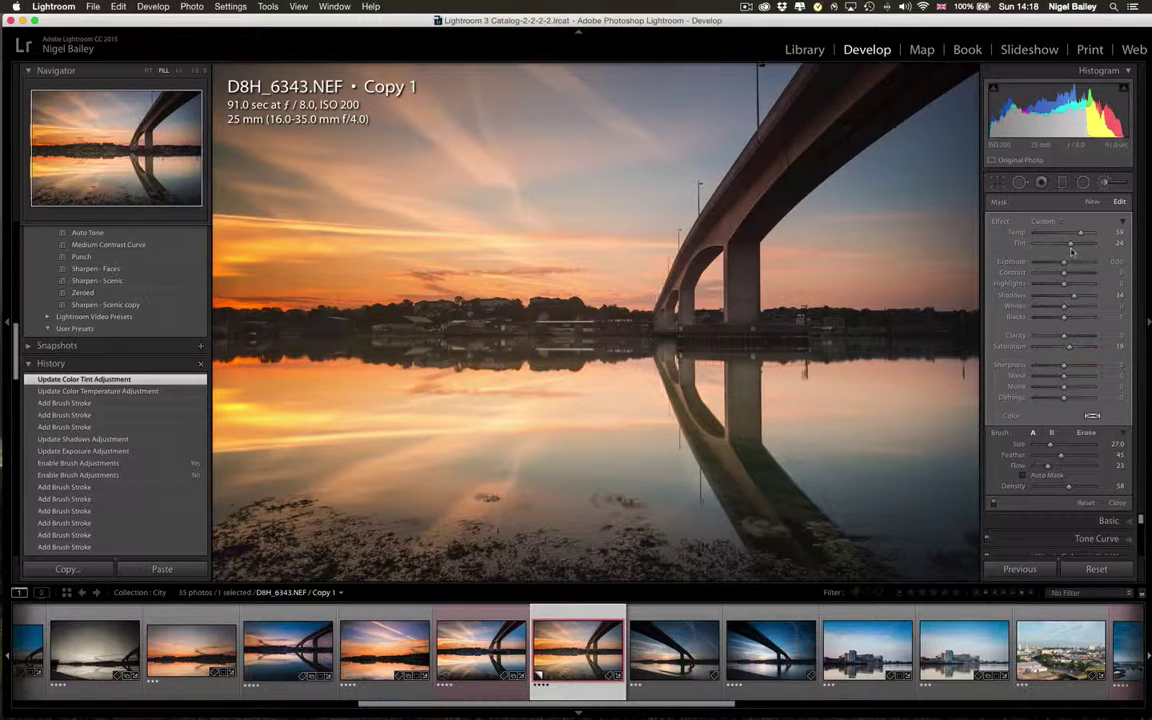
# Start another brush adjustment with temperature -39 and paint it over the blue sky beyond the bridge and across the upper sky
pyautogui.click(1091, 204)
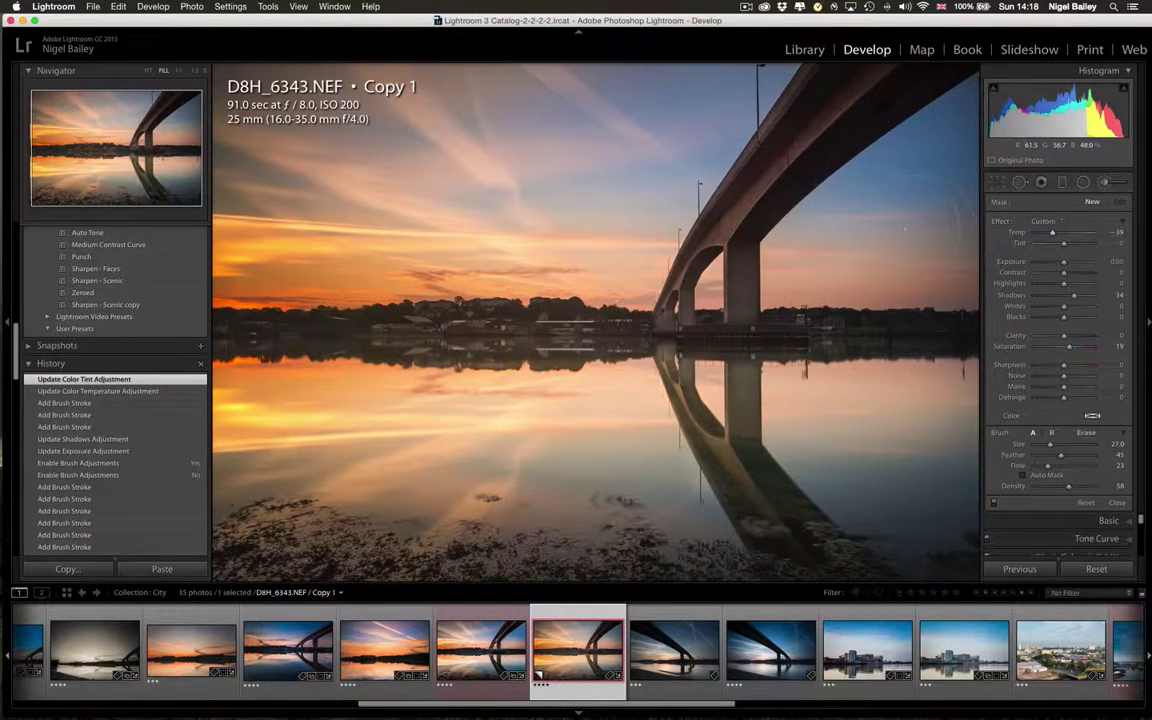
pyautogui.moveTo(910, 206); pyautogui.dragTo(940, 95)
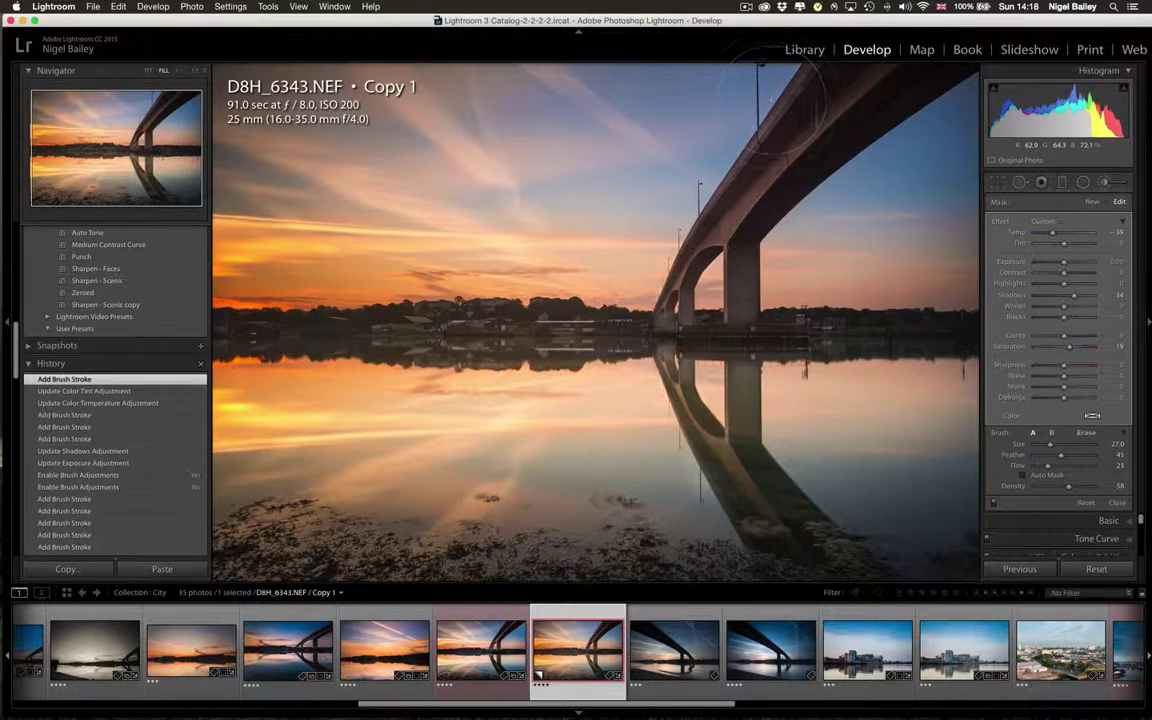
pyautogui.moveTo(770, 105); pyautogui.dragTo(378, 141)
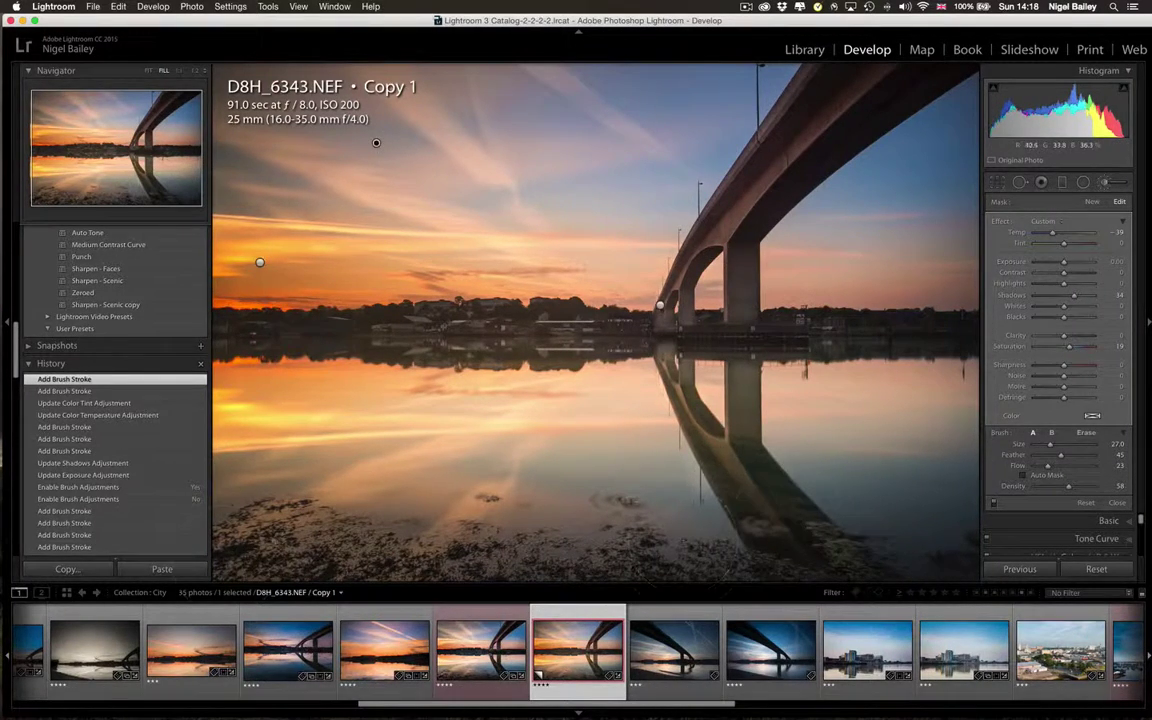
# Hide the adjustment pins, brush the cool adjustment over the foreground water, and set its tint to -14 and temperature to -77
pyautogui.press('h')
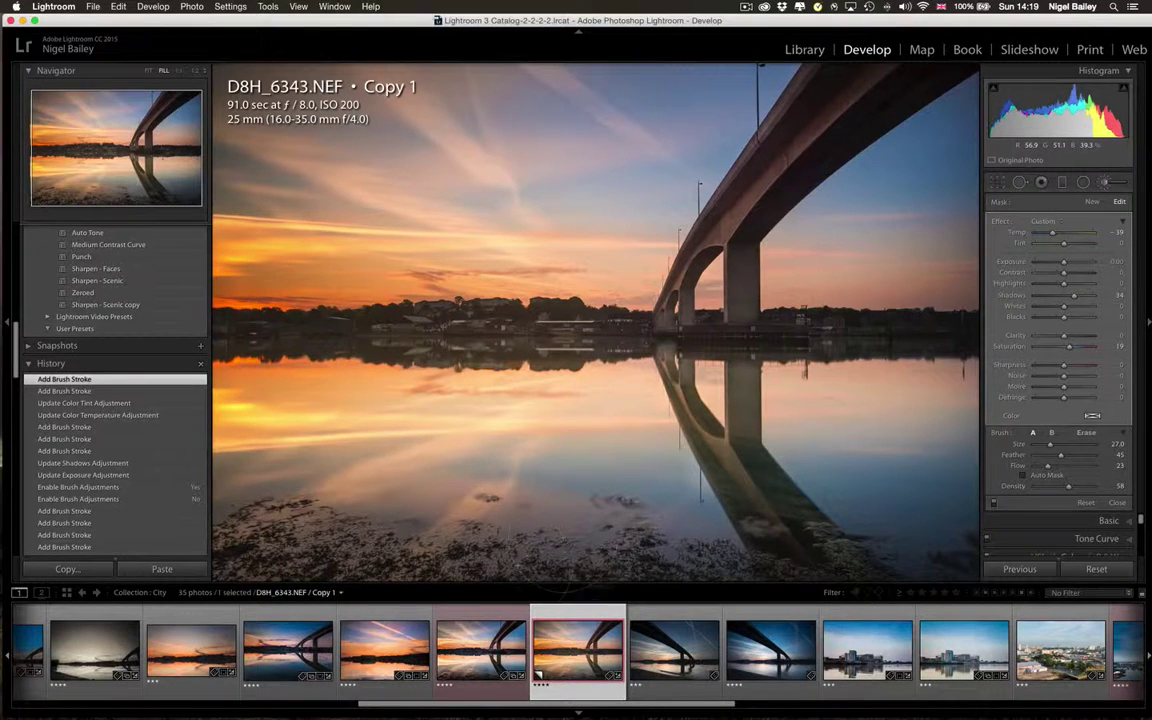
pyautogui.moveTo(600, 560); pyautogui.dragTo(578, 518)
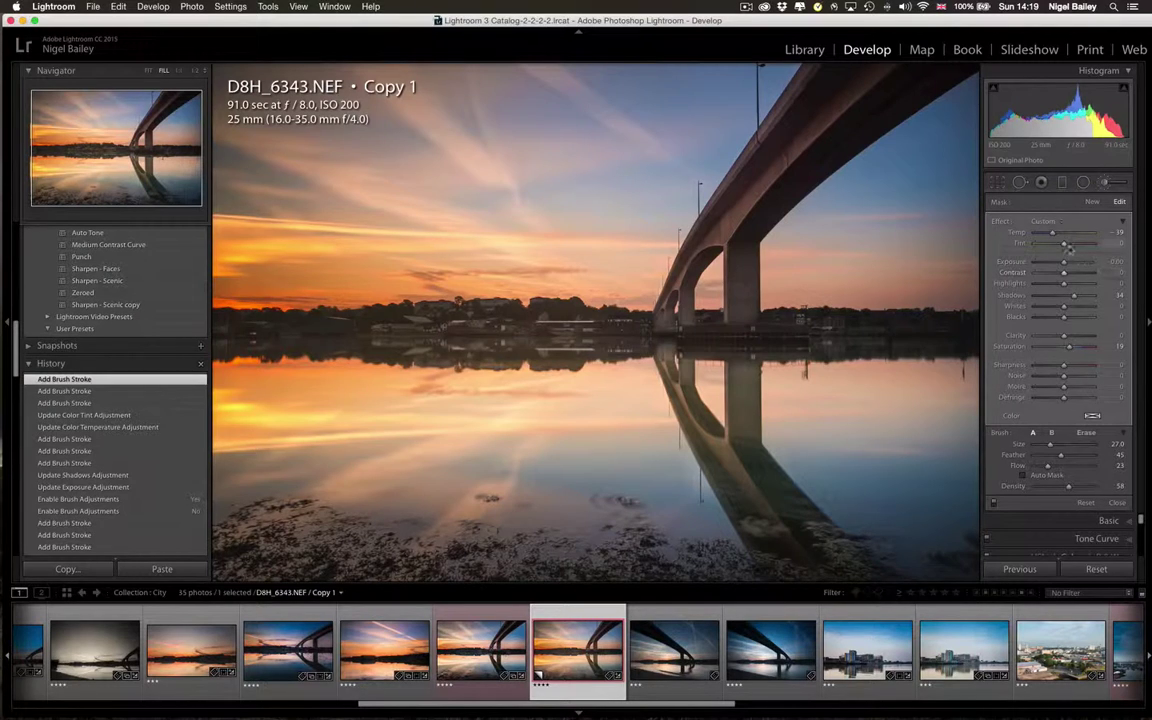
pyautogui.moveTo(1064, 245)
pyautogui.mouseDown()
pyautogui.moveTo(1041, 250)
pyautogui.moveTo(1059, 247)
pyautogui.mouseUp()
pyautogui.moveTo(1060, 246); pyautogui.dragTo(1044, 240)
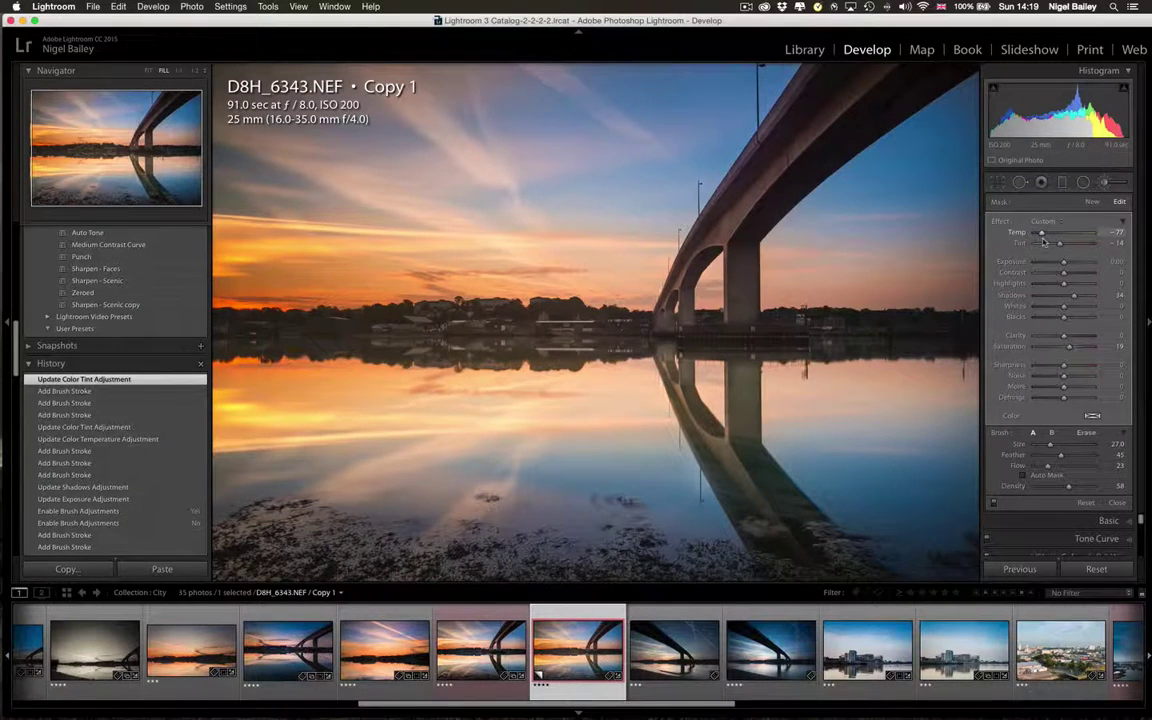
# Finish the cool brush adjustment at temperature -77 and leave the adjustment brush
pyautogui.moveTo(1043, 241); pyautogui.dragTo(1043, 241)
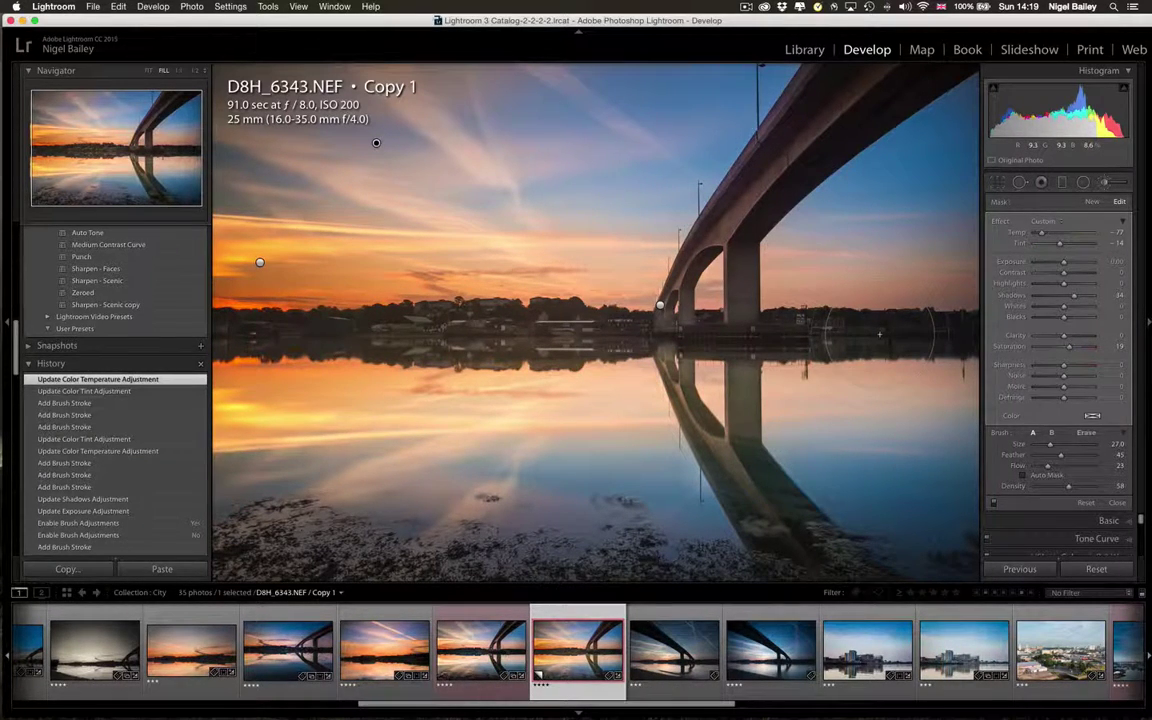
pyautogui.click(1117, 503)
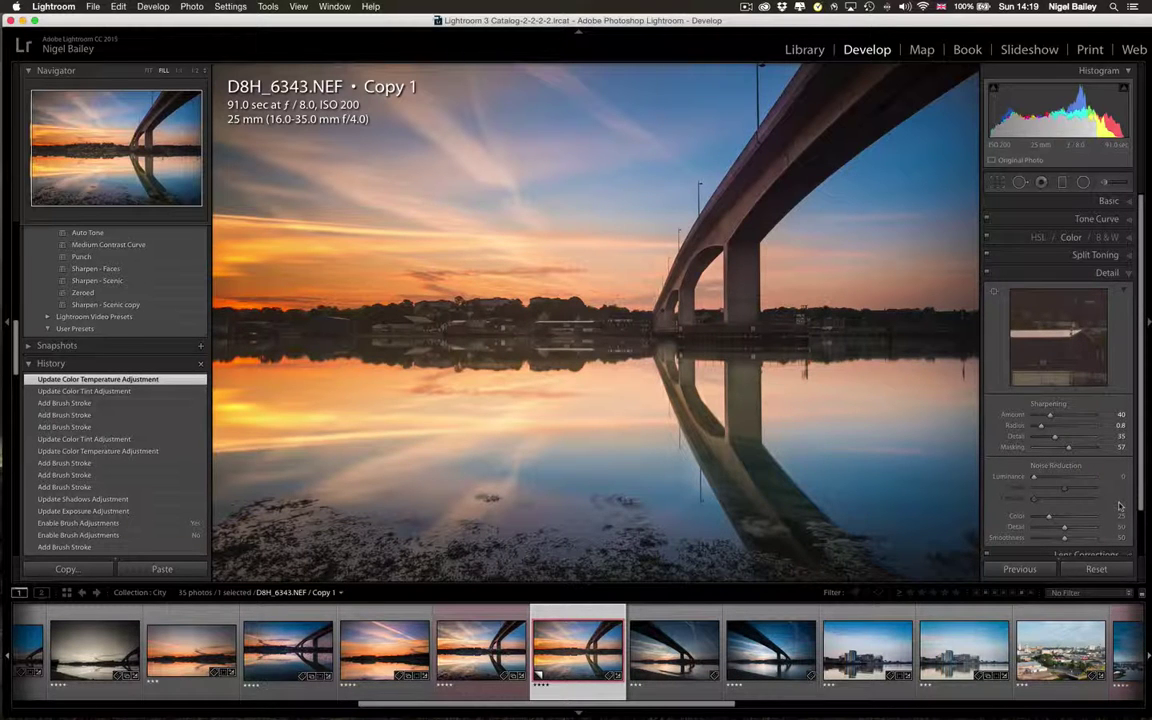
# Enable profile corrections, chromatic aberration removal and Constrain Crop for the photo in the lens corrections
pyautogui.click(1107, 272)
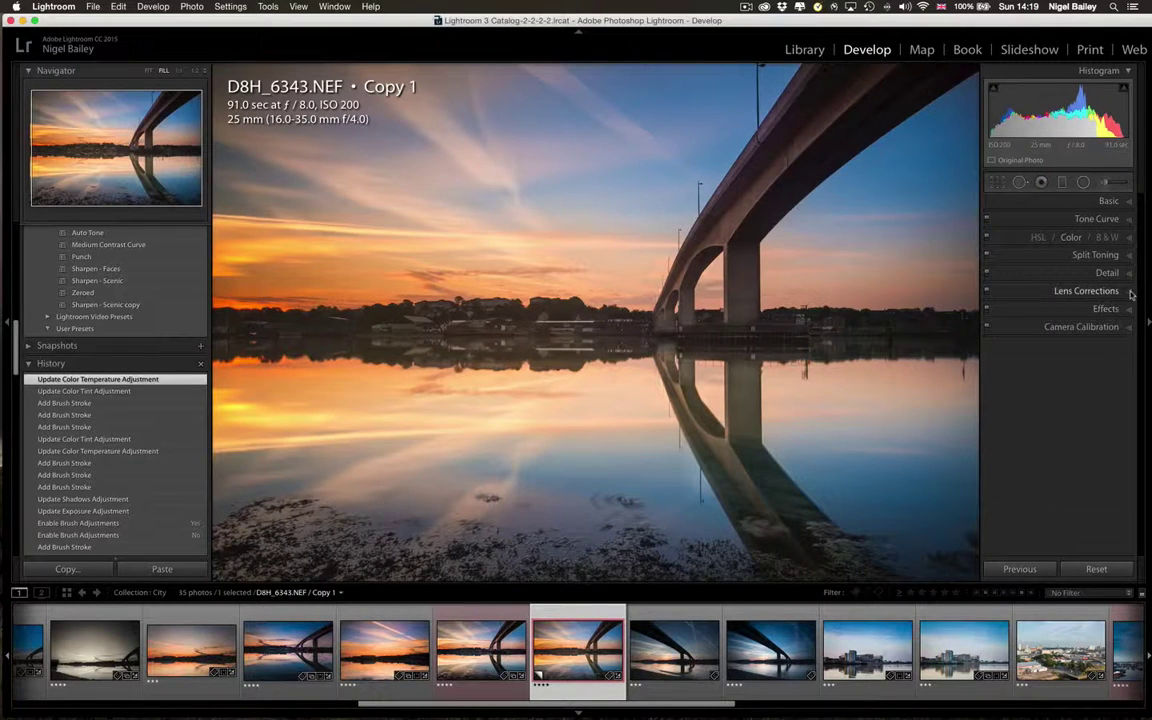
pyautogui.click(1018, 289)
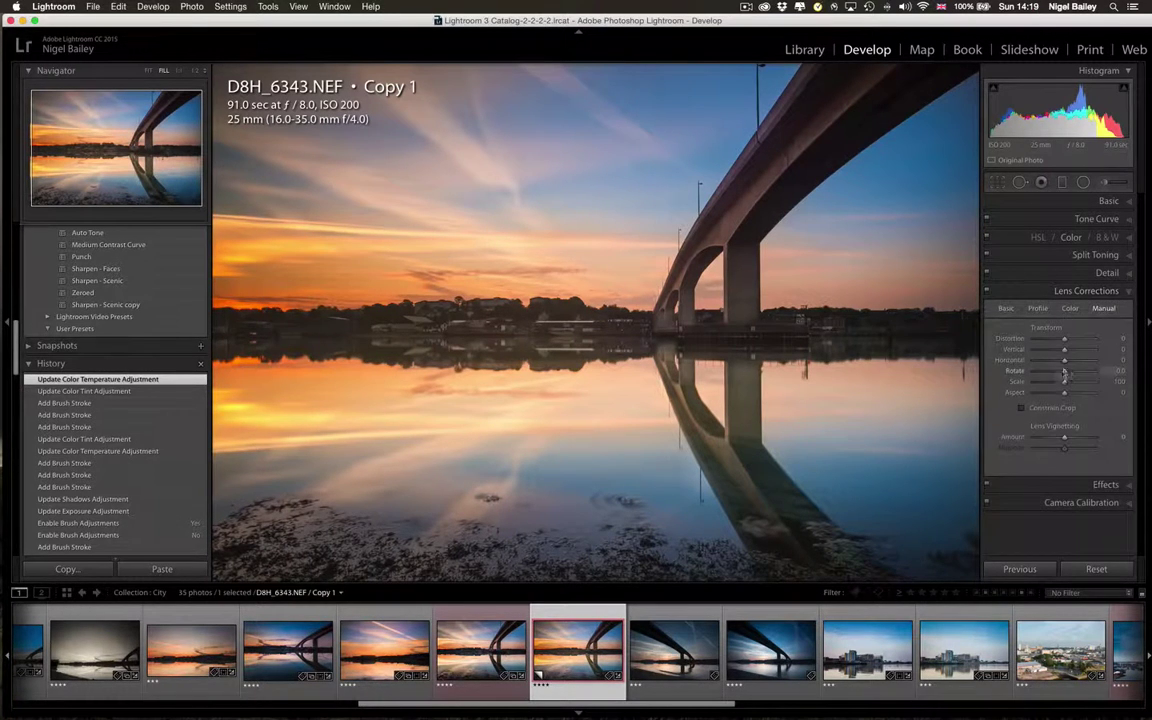
pyautogui.click(1006, 308)
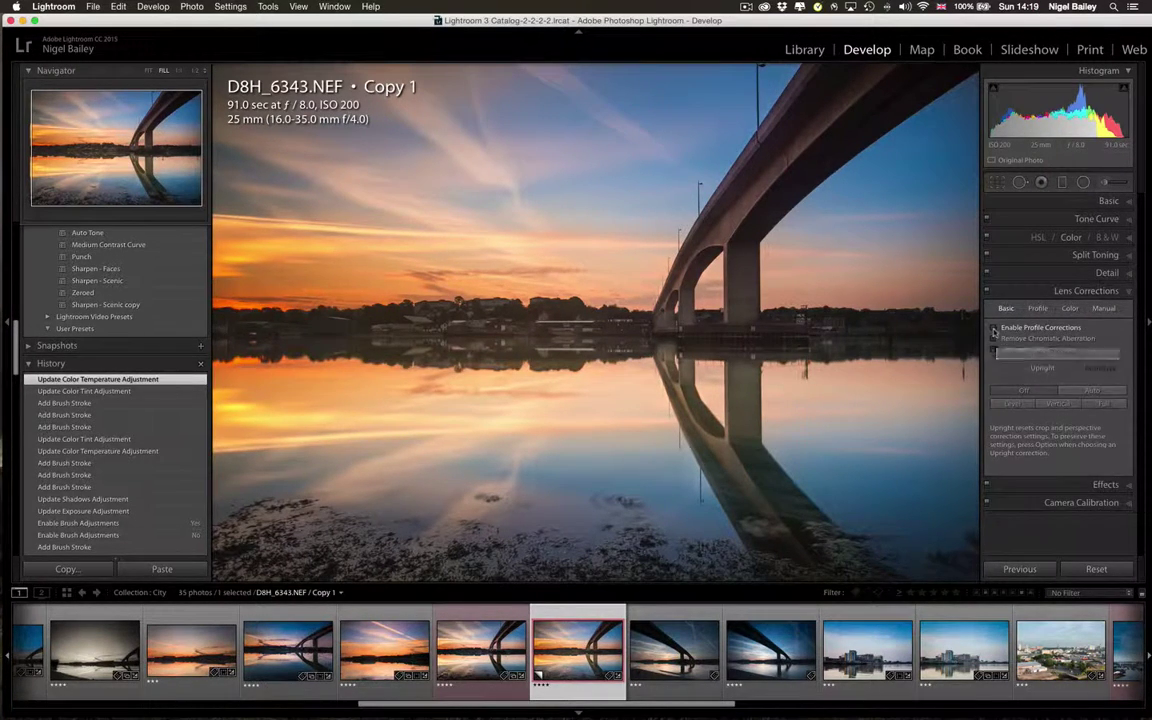
pyautogui.click(994, 327)
pyautogui.click(995, 339)
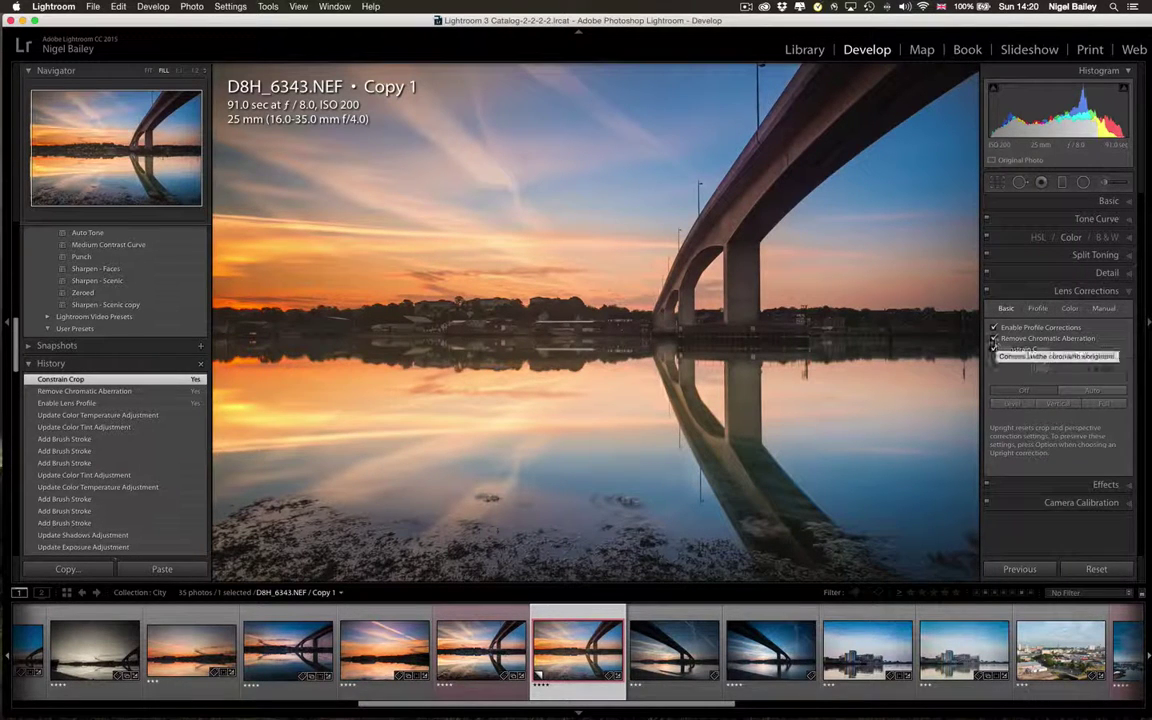
# Switch profile corrections, chromatic aberration removal and Constrain Crop off and back on to compare their effect
pyautogui.click(995, 328)
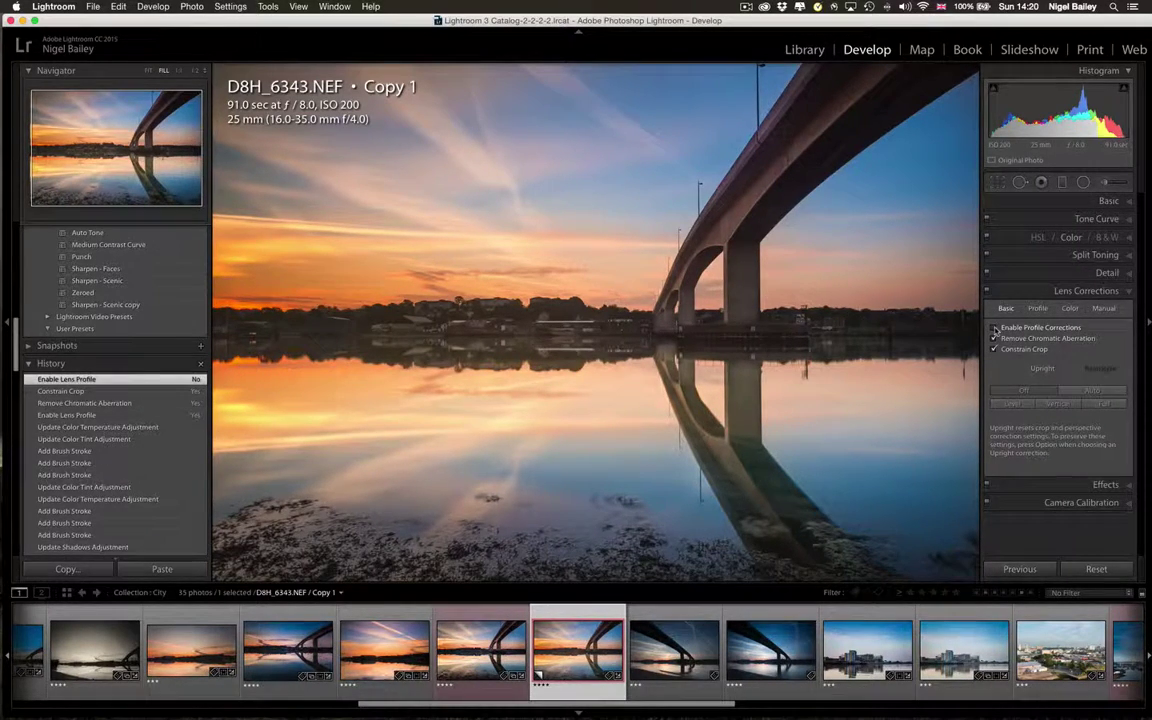
pyautogui.click(995, 339)
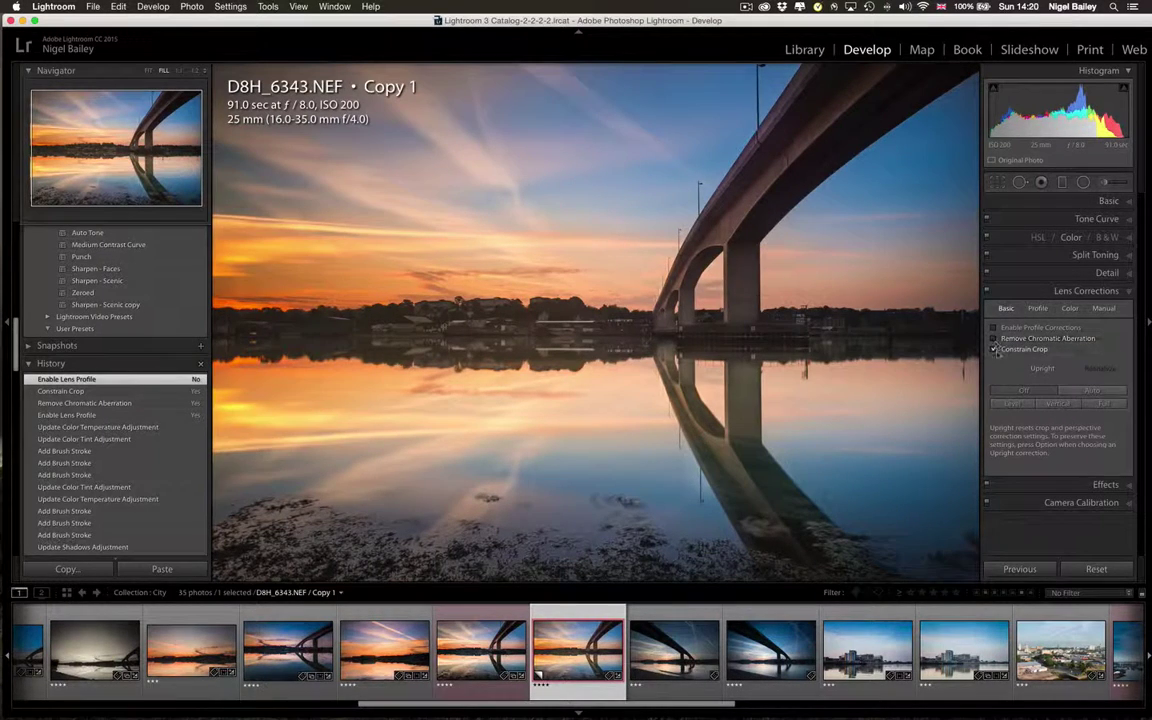
pyautogui.click(995, 350)
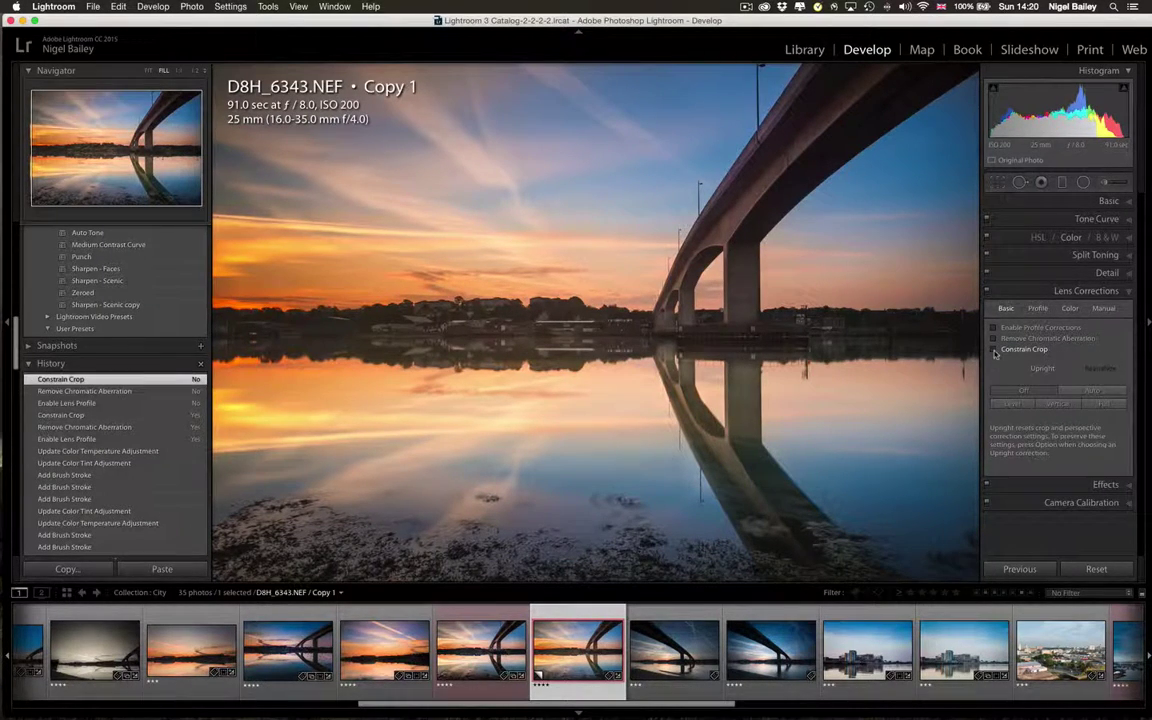
pyautogui.click(995, 337)
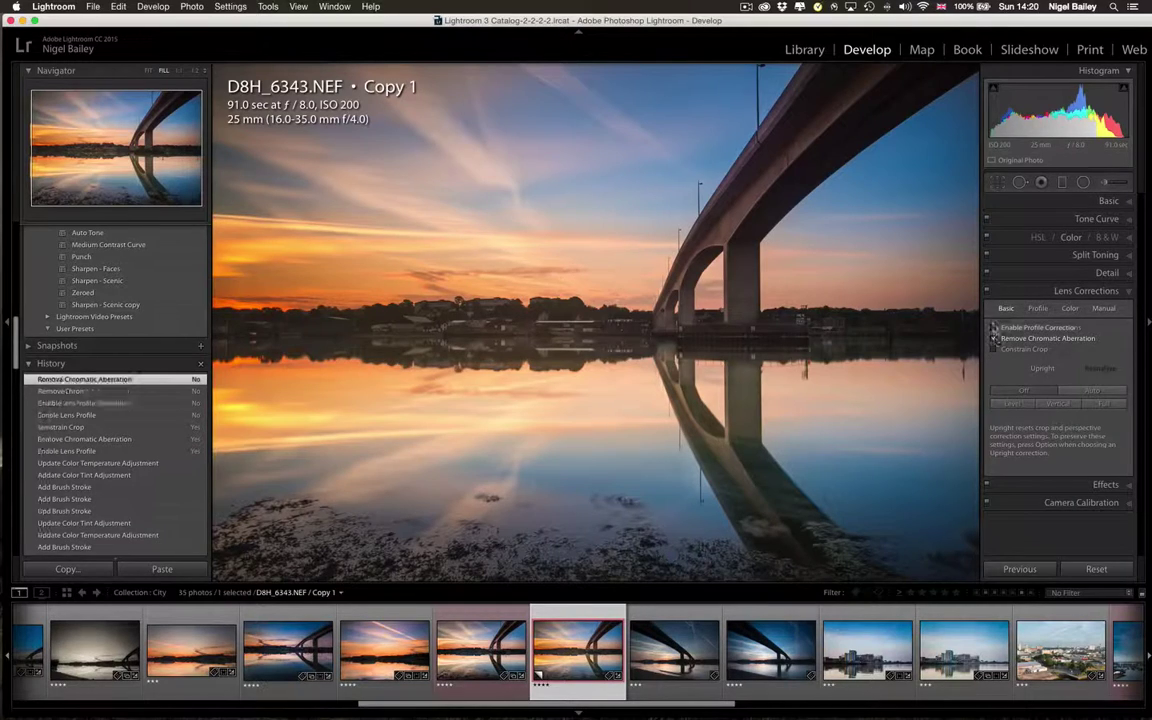
pyautogui.click(995, 328)
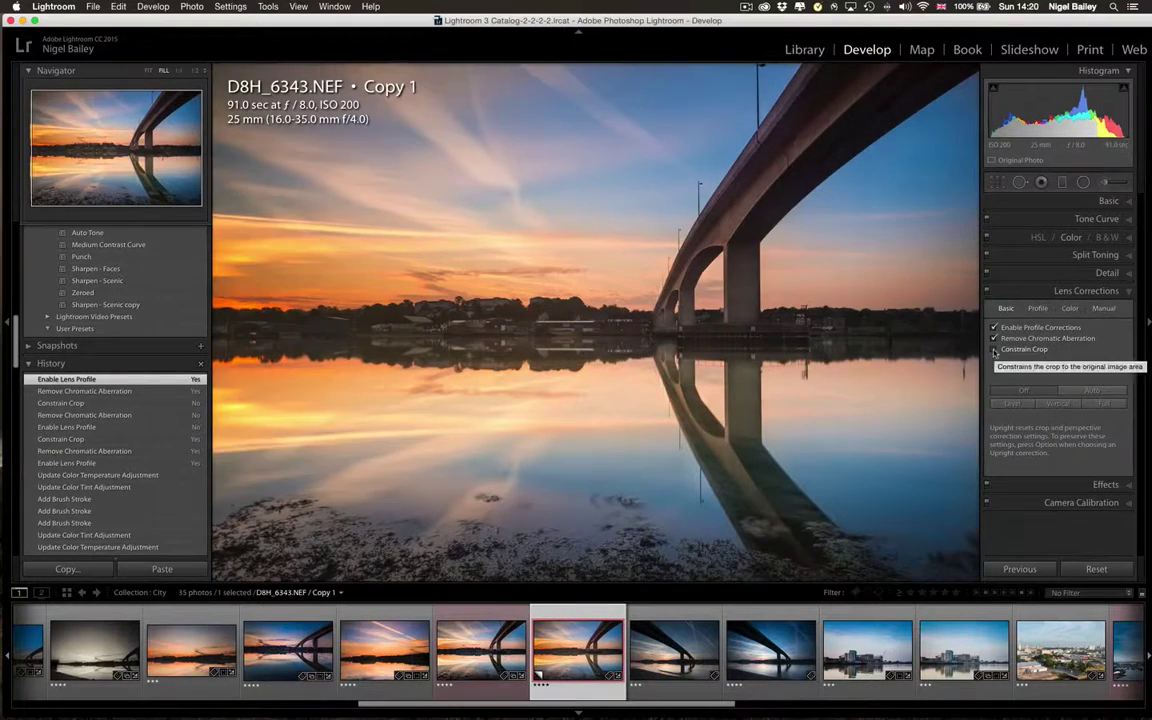
pyautogui.click(995, 350)
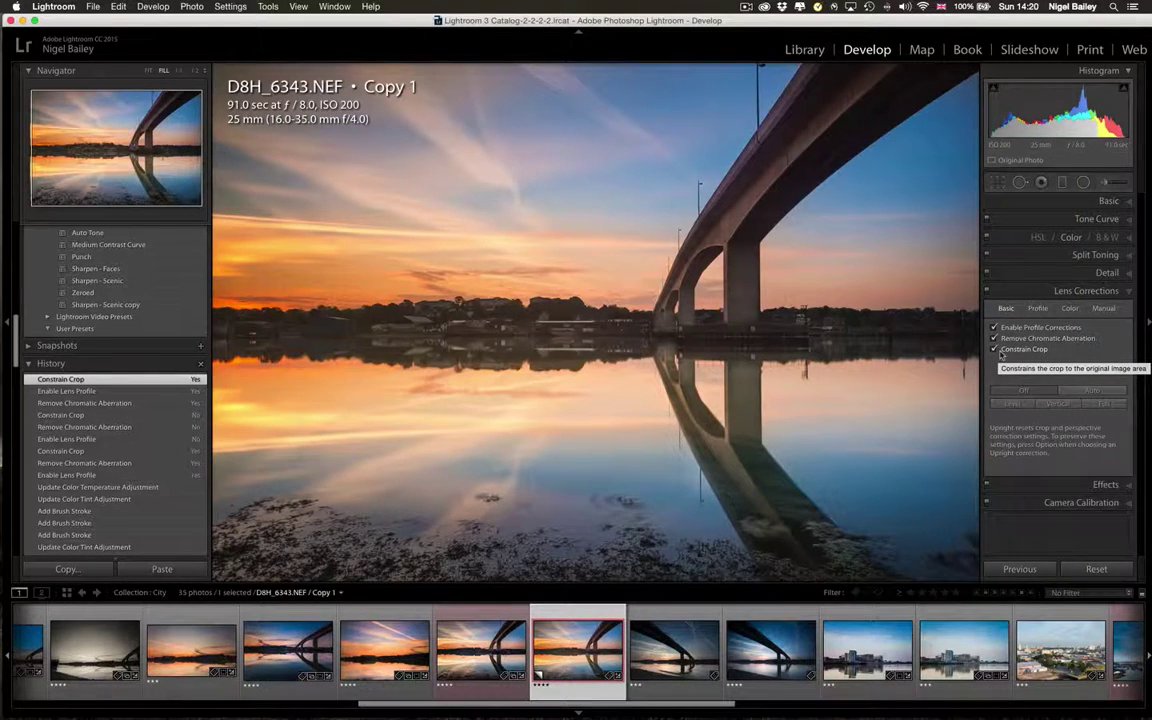
# Set the manual lens vignetting amount to +25 to brighten the photo's corners
pyautogui.click(1104, 309)
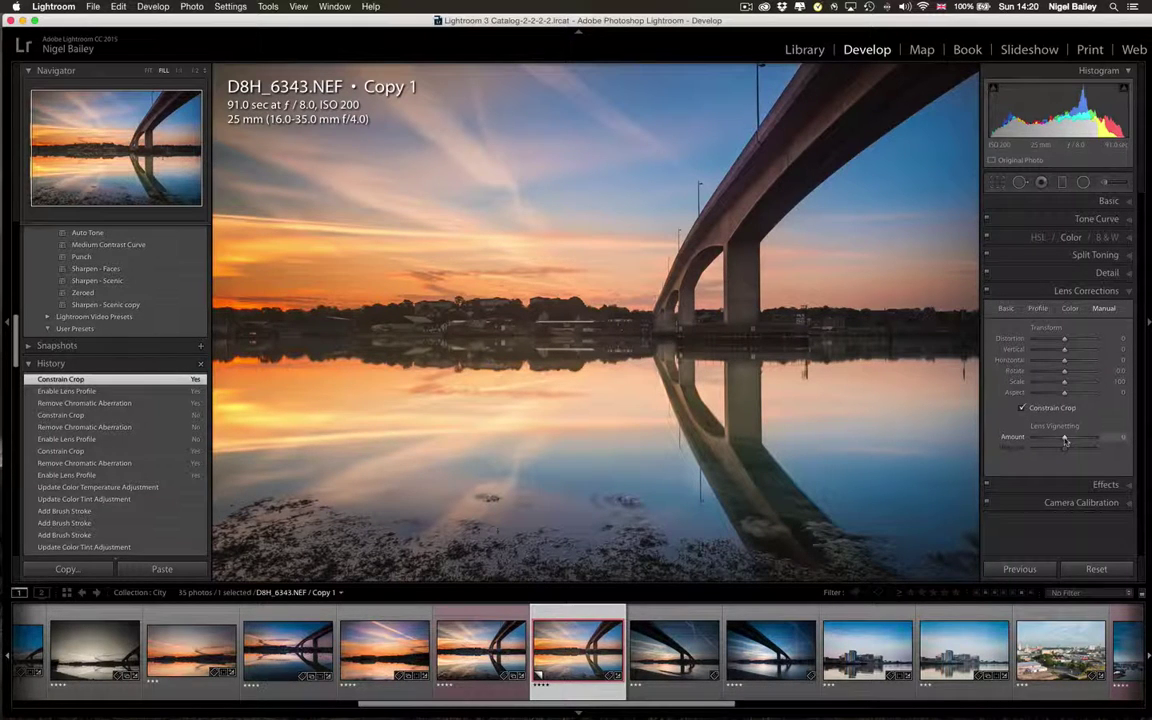
pyautogui.moveTo(1065, 440); pyautogui.dragTo(1071, 441)
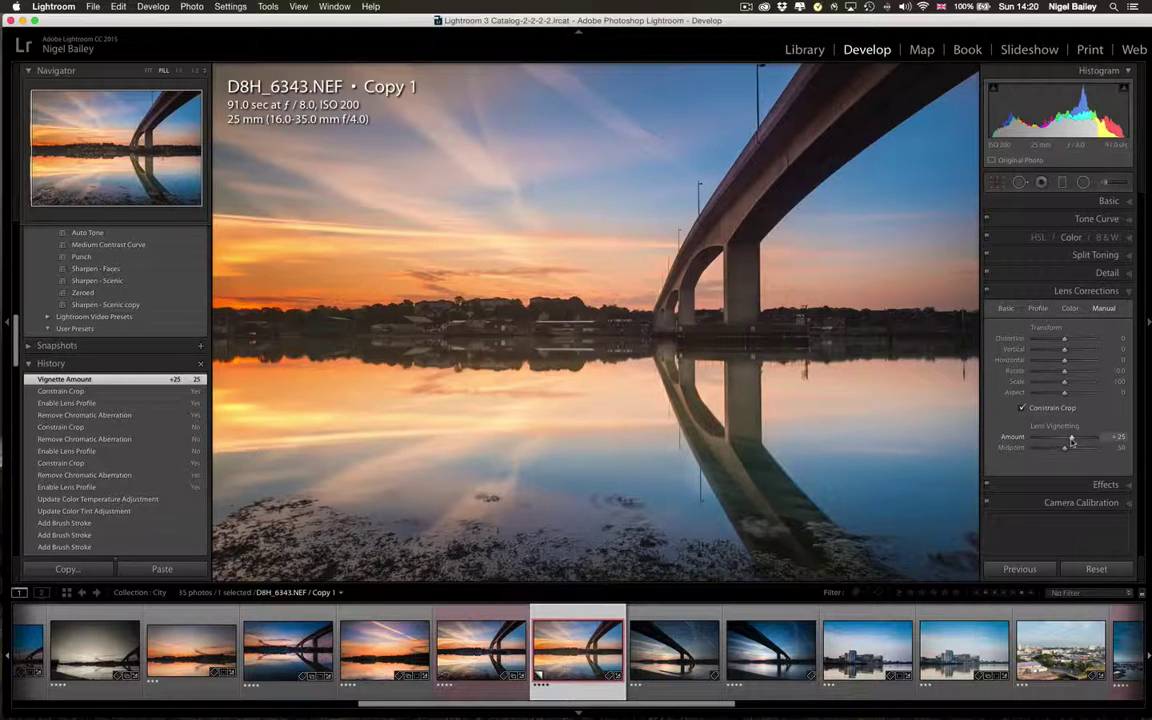
pyautogui.click(1131, 291)
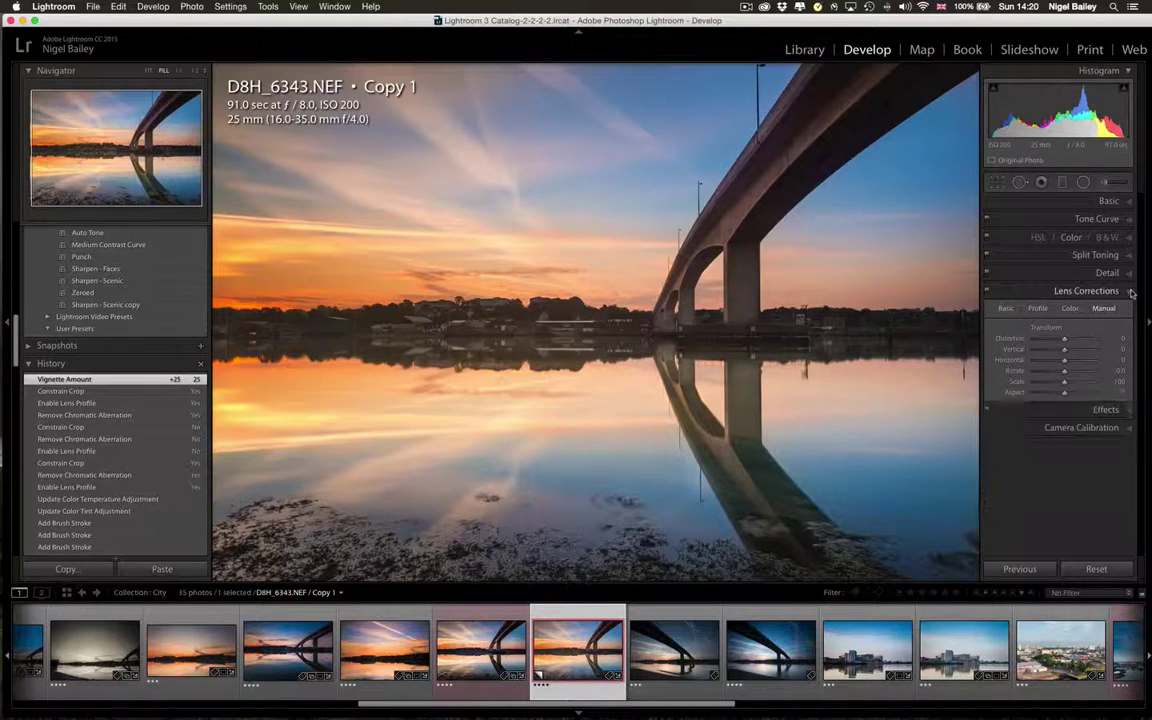
# Add a subtle Highlight Priority post-crop vignette with an amount of -5
pyautogui.click(1129, 309)
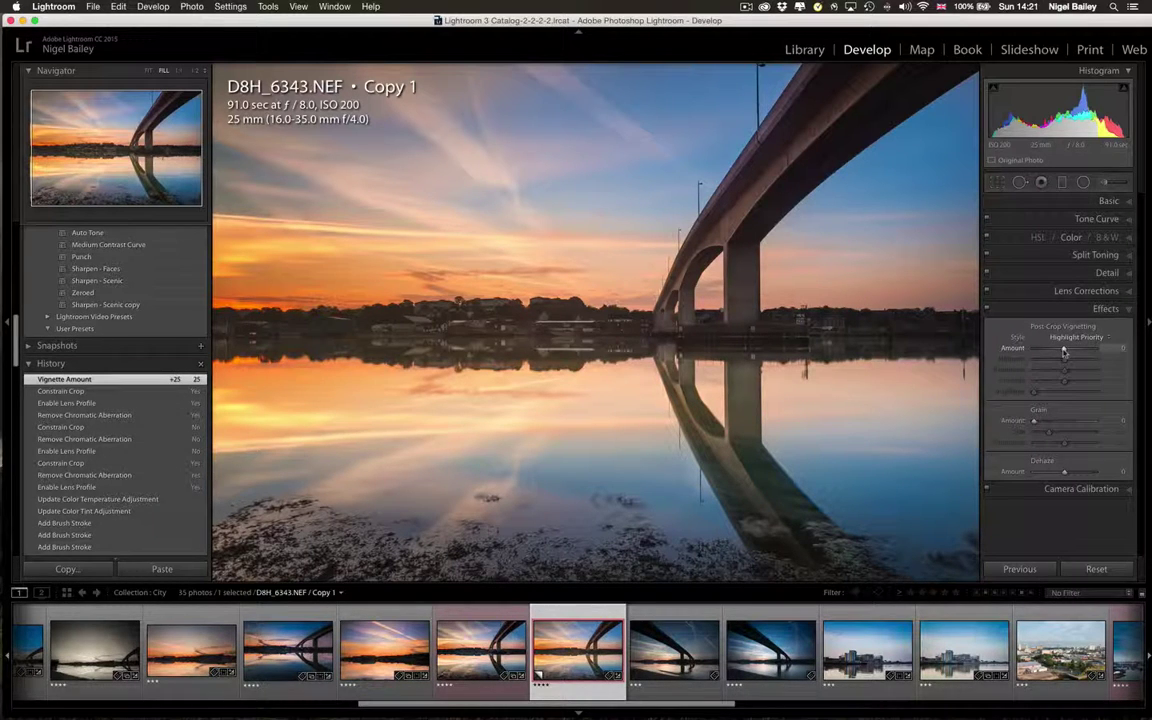
pyautogui.moveTo(1064, 351); pyautogui.dragTo(1063, 358)
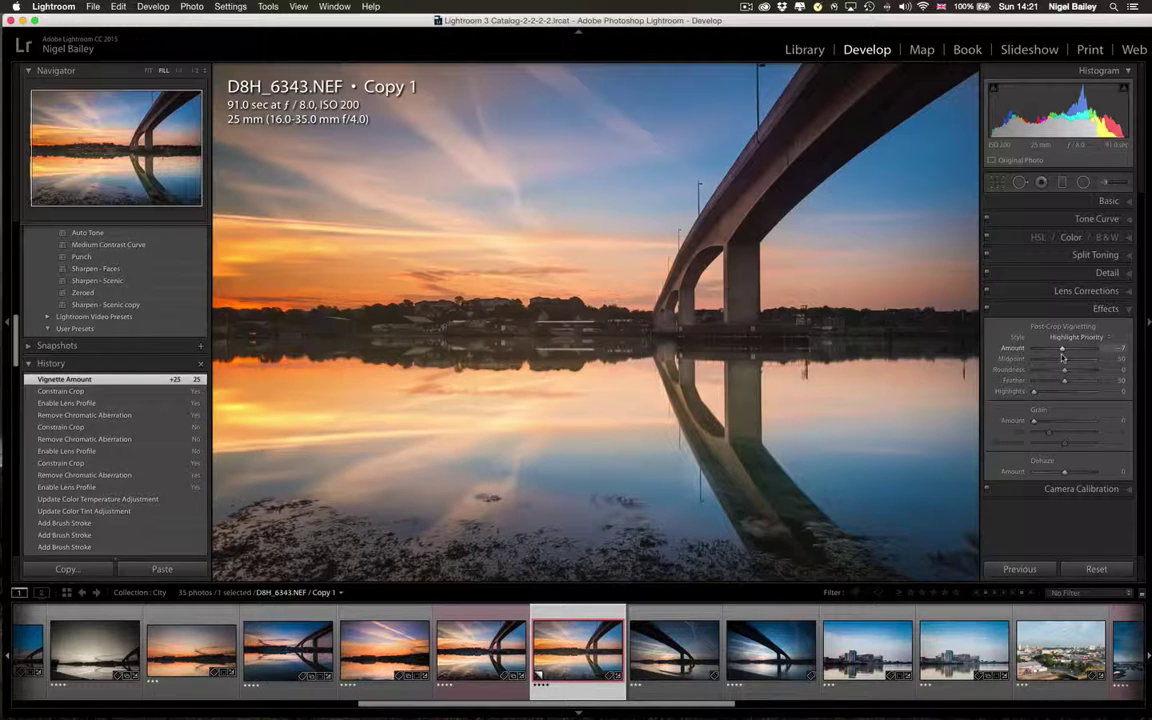
pyautogui.moveTo(1062, 357); pyautogui.dragTo(1063, 358)
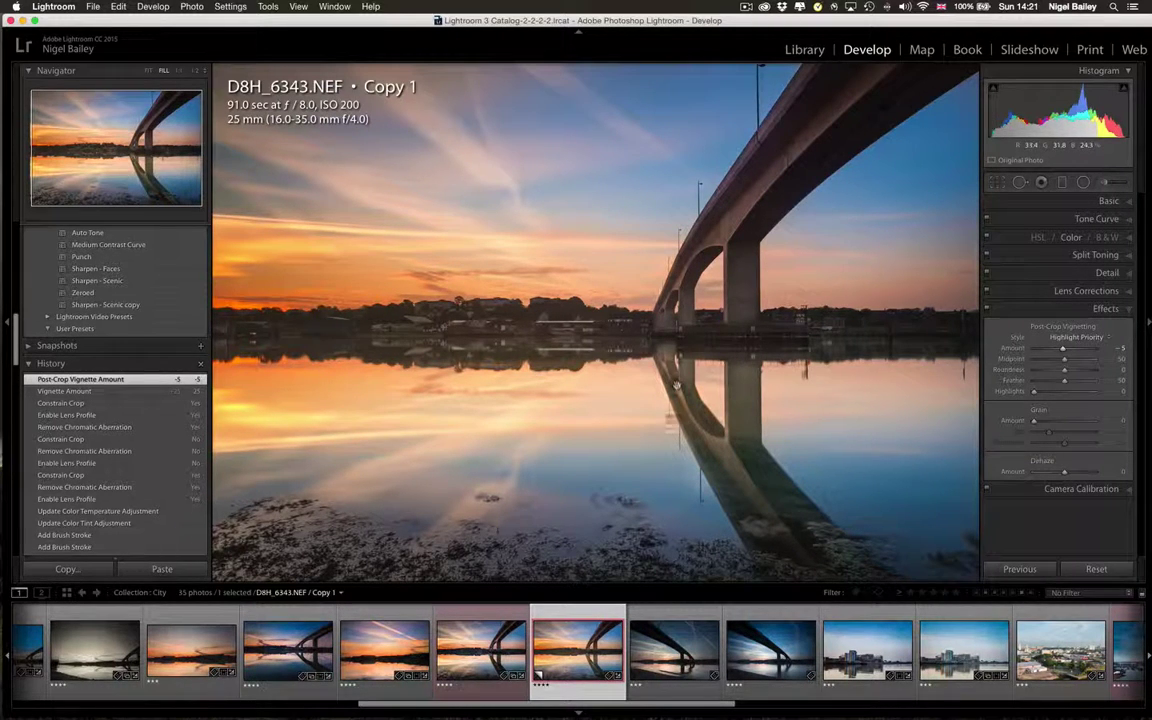
# Compare the virtual copy with the original D8H_6343.NEF edit, switching between them and ending on Copy 1
pyautogui.click(483, 688)
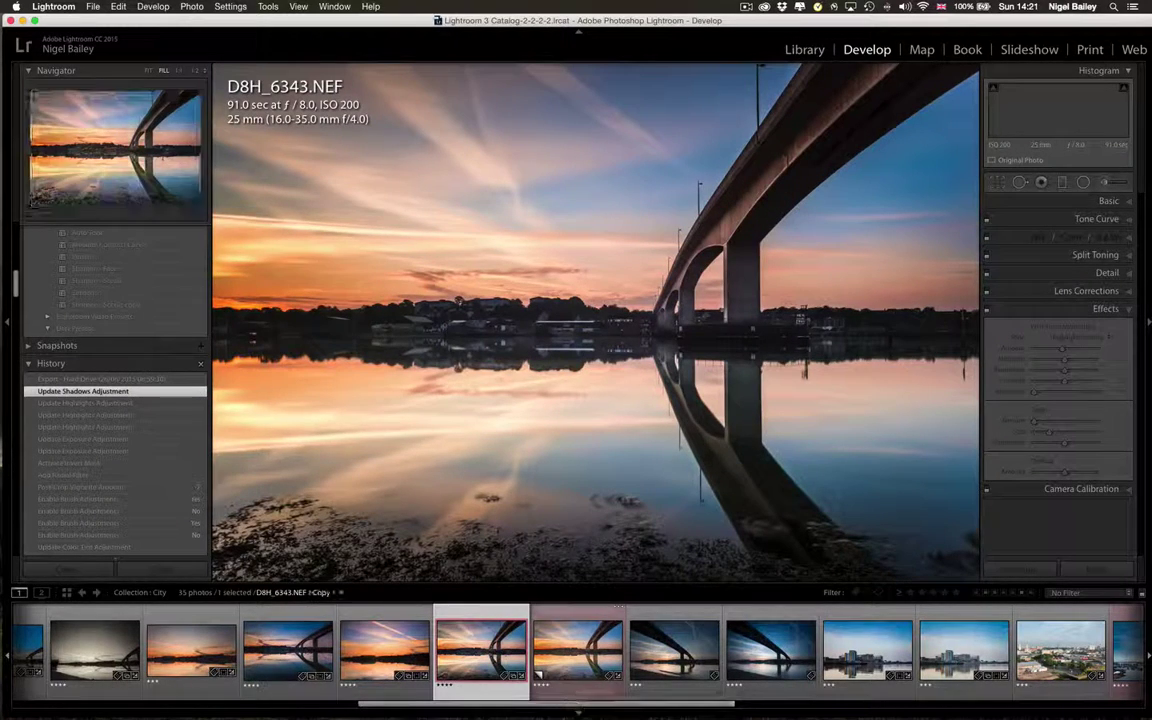
pyautogui.click(571, 692)
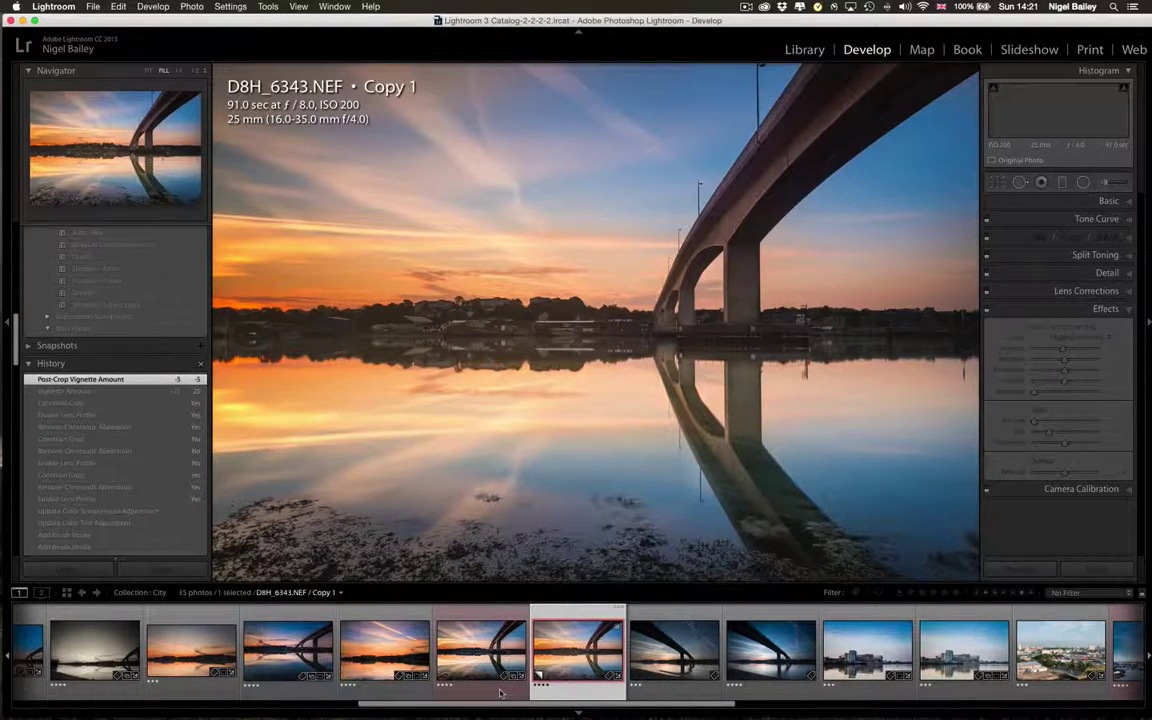
pyautogui.click(500, 692)
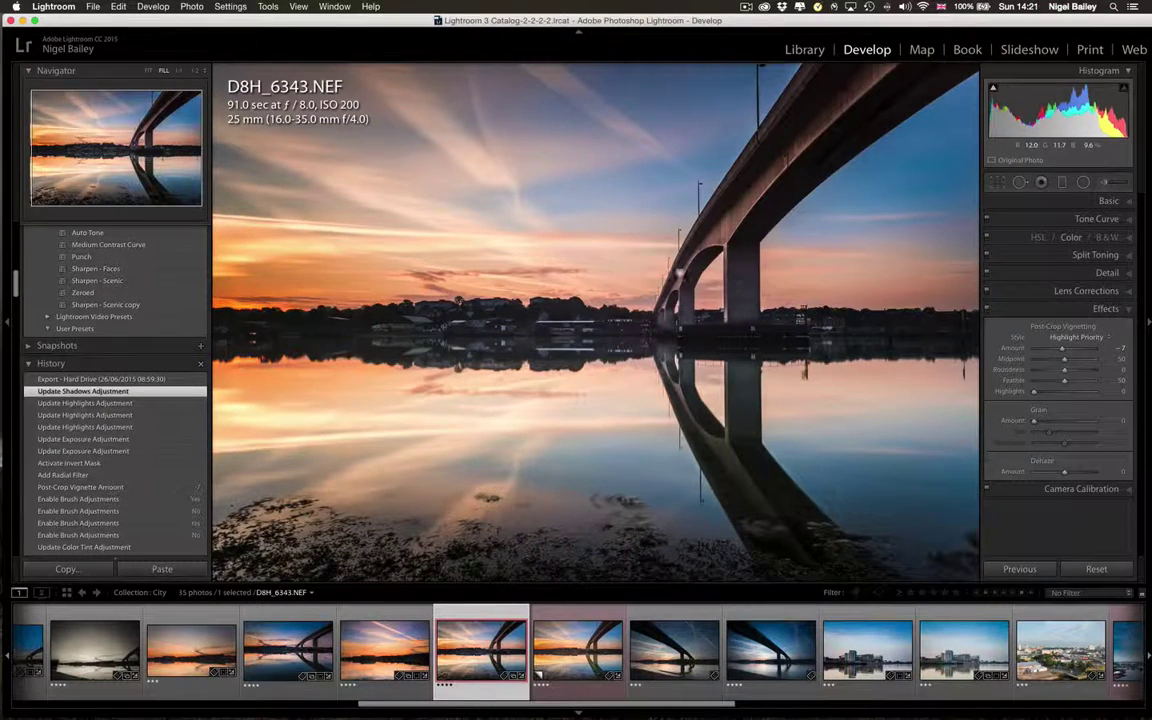
pyautogui.click(588, 692)
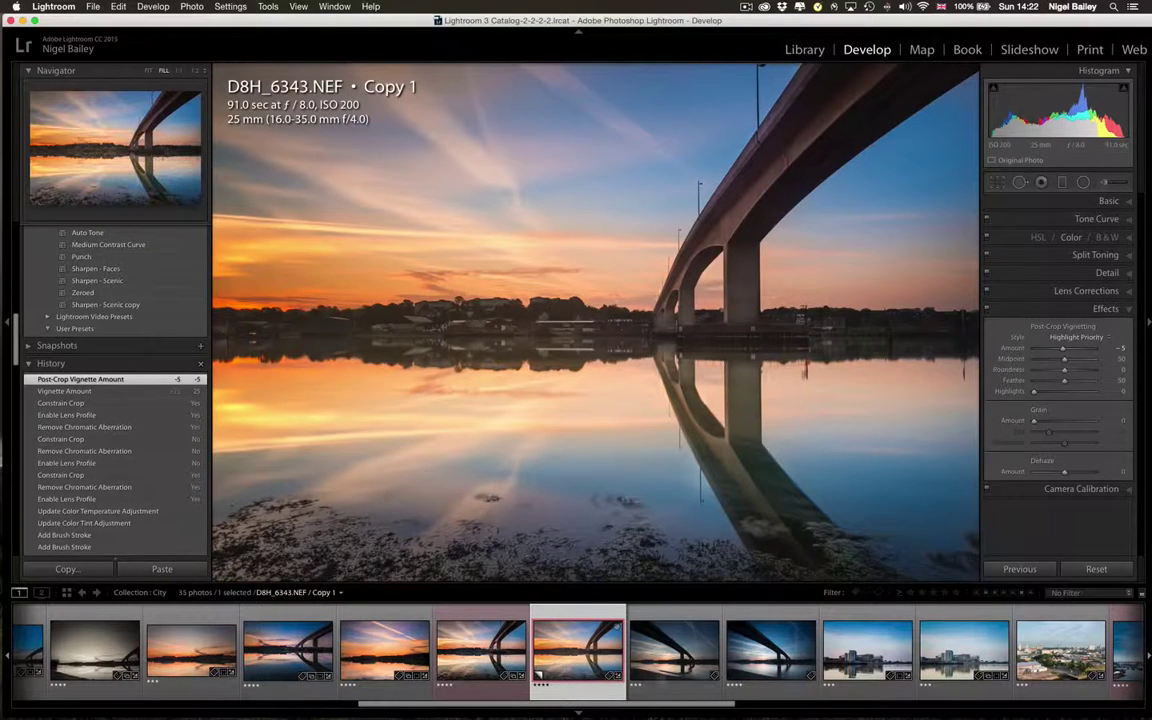
# Raise the basic Clarity of the virtual copy to +34
pyautogui.click(1106, 201)
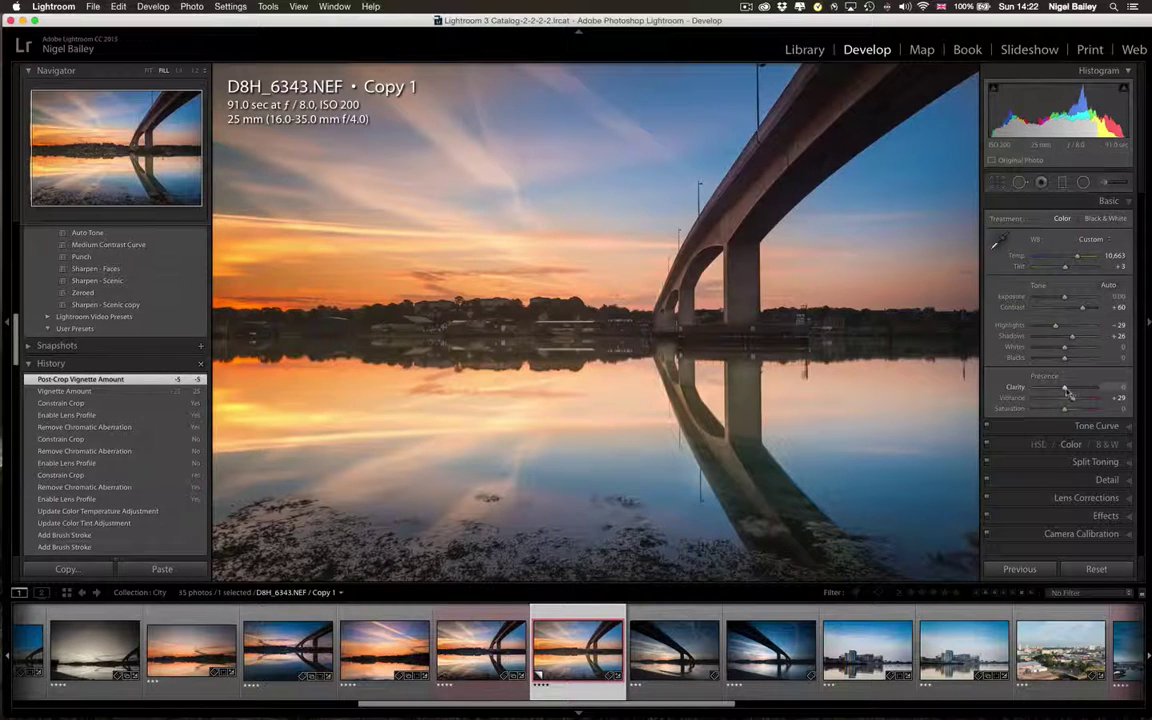
pyautogui.moveTo(1066, 390); pyautogui.dragTo(1076, 390)
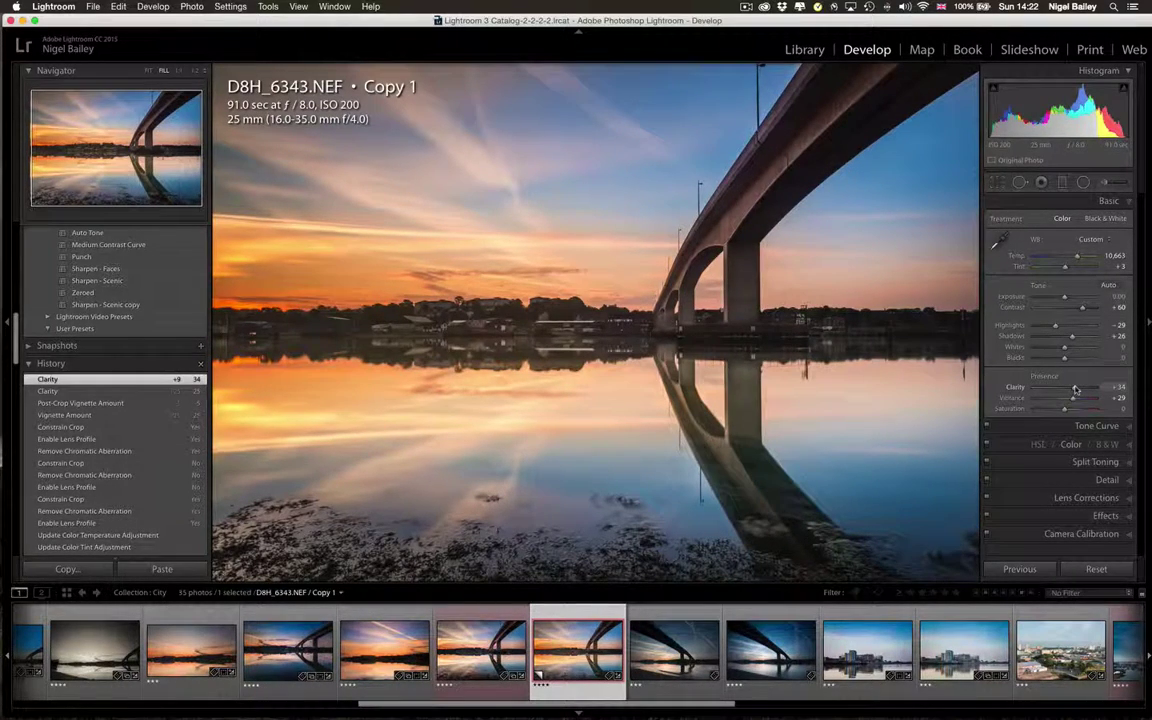